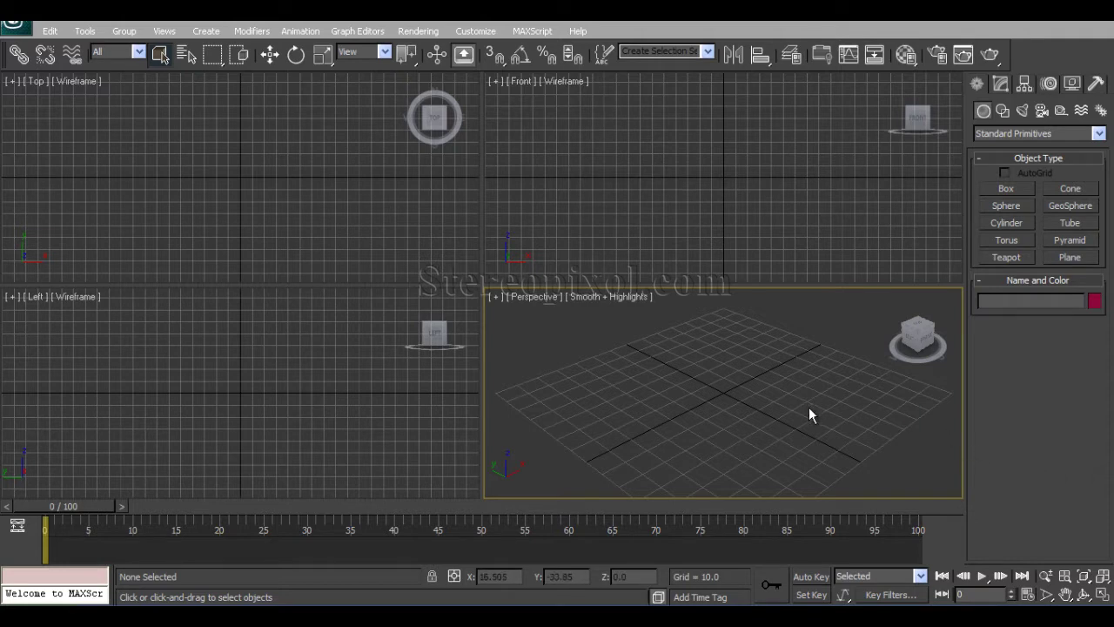
Step: Draw a flat floor plane in the Perspective view and lift it slightly to Z 0.386
{"action": "middle_click_drag", "start_coordinate": [809, 406], "coordinate": [807, 387]}
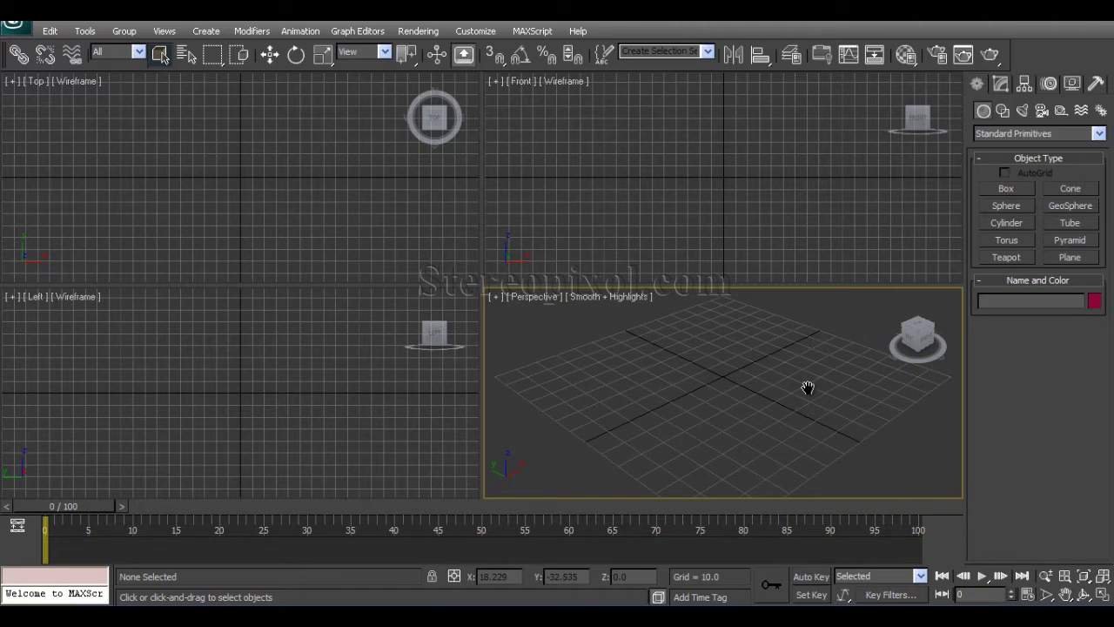
{"action": "left_click", "coordinate": [1071, 259]}
{"action": "left_click_drag", "start_coordinate": [722, 294], "coordinate": [722, 540]}
{"action": "key", "text": "w"}
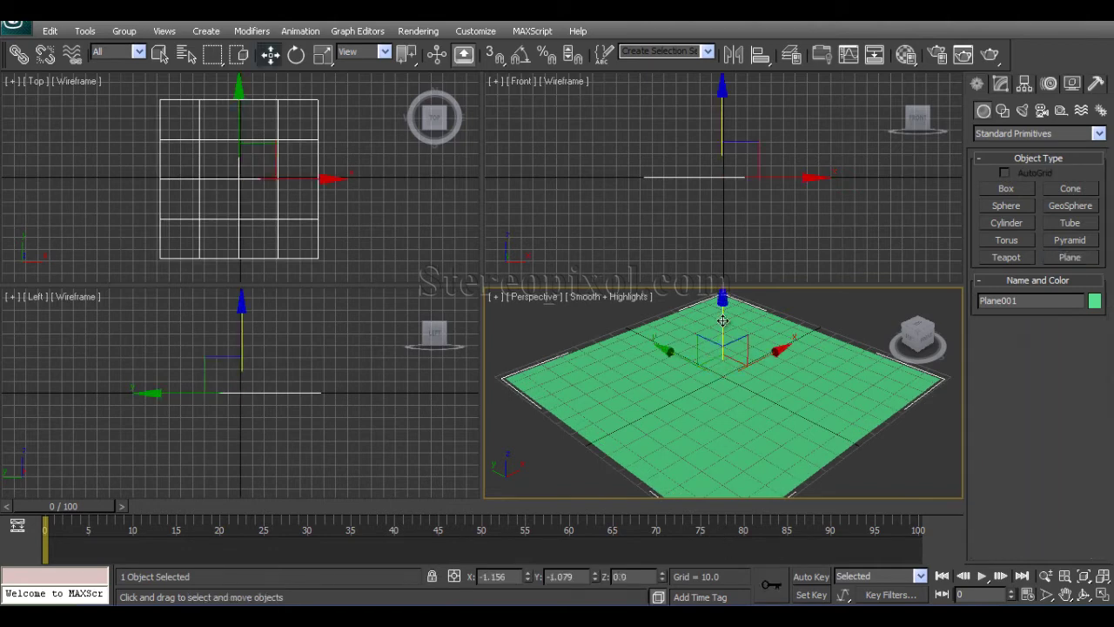
{"action": "left_click_drag", "start_coordinate": [723, 320], "coordinate": [723, 315]}
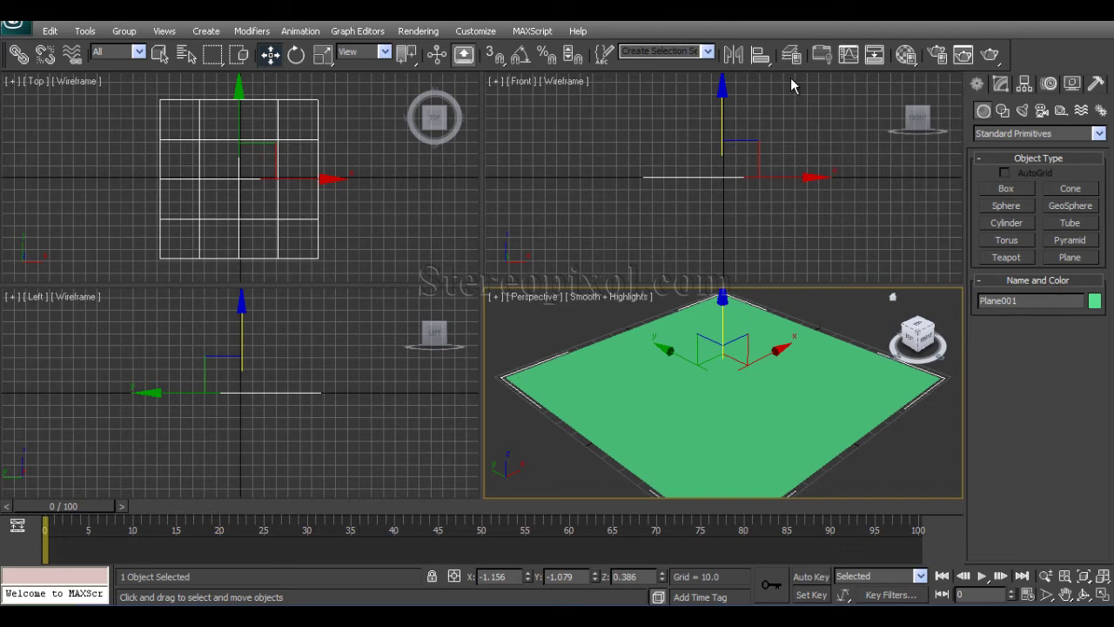
Step: Apply the first sample material to the plane and show its diffuse bitmap settings
{"action": "left_click", "coordinate": [906, 54]}
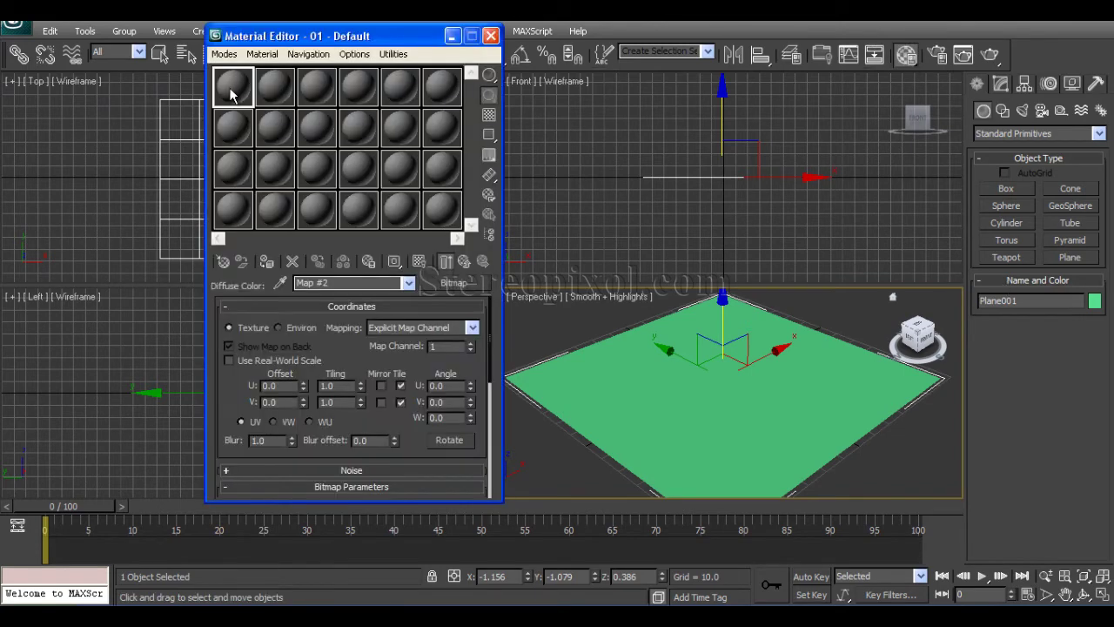
{"action": "left_click_drag", "start_coordinate": [231, 91], "coordinate": [653, 359]}
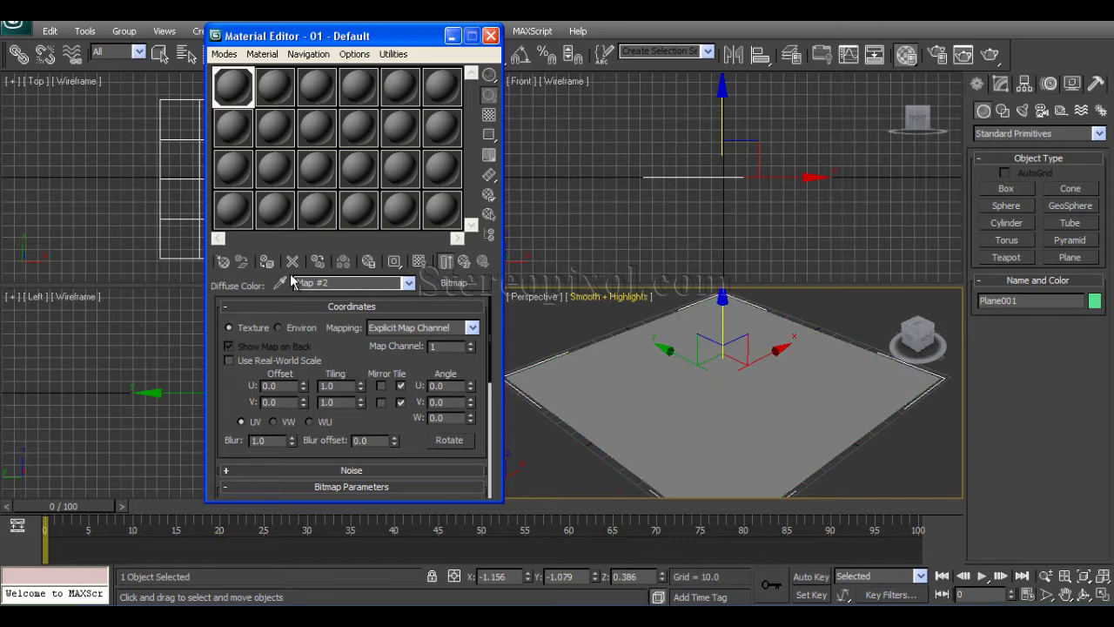
{"action": "left_click", "coordinate": [464, 262]}
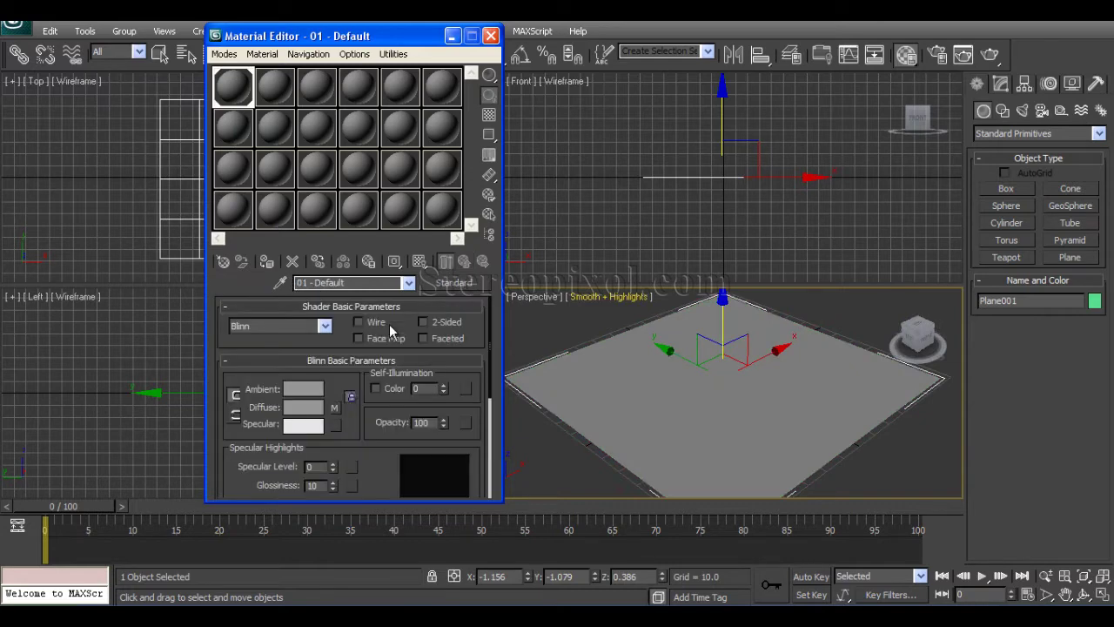
{"action": "left_click", "coordinate": [338, 409]}
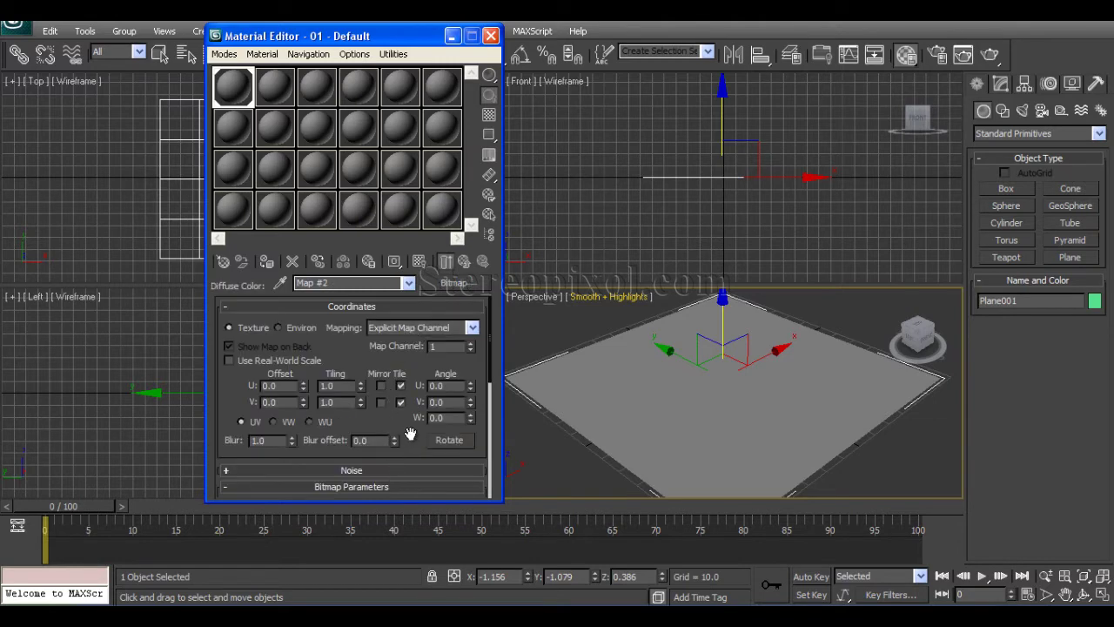
{"action": "scroll", "coordinate": [409, 436], "scroll_direction": "down", "scroll_amount": 3}
Step: Load CEDFENCE.JPG from the maps Wood folder as the bitmap and test-render the planks
{"action": "left_click", "coordinate": [367, 405]}
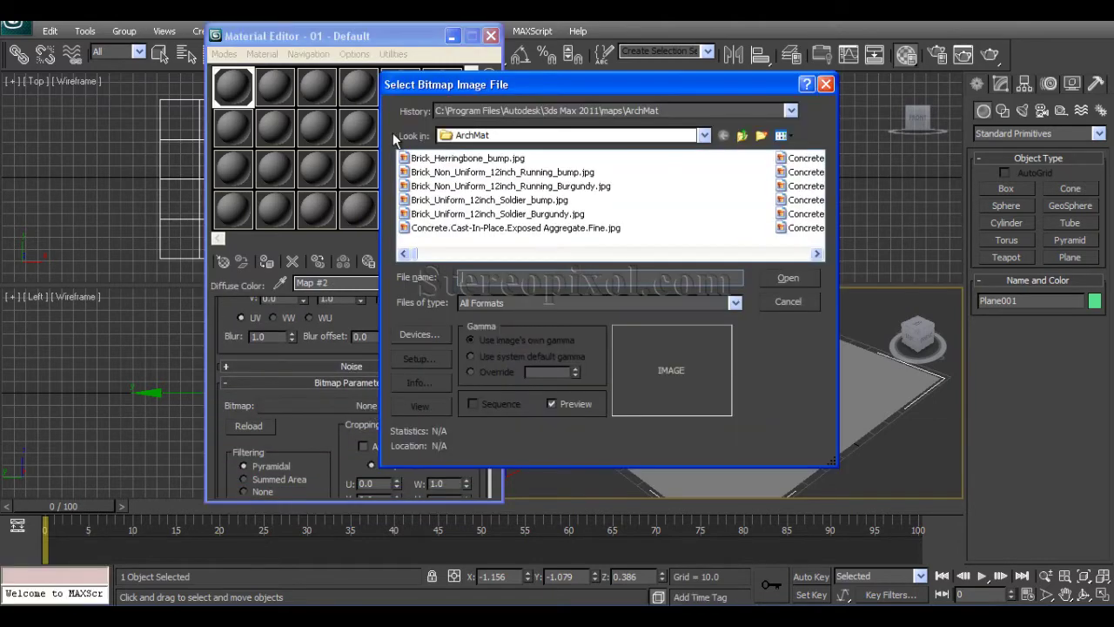
{"action": "left_click", "coordinate": [742, 135]}
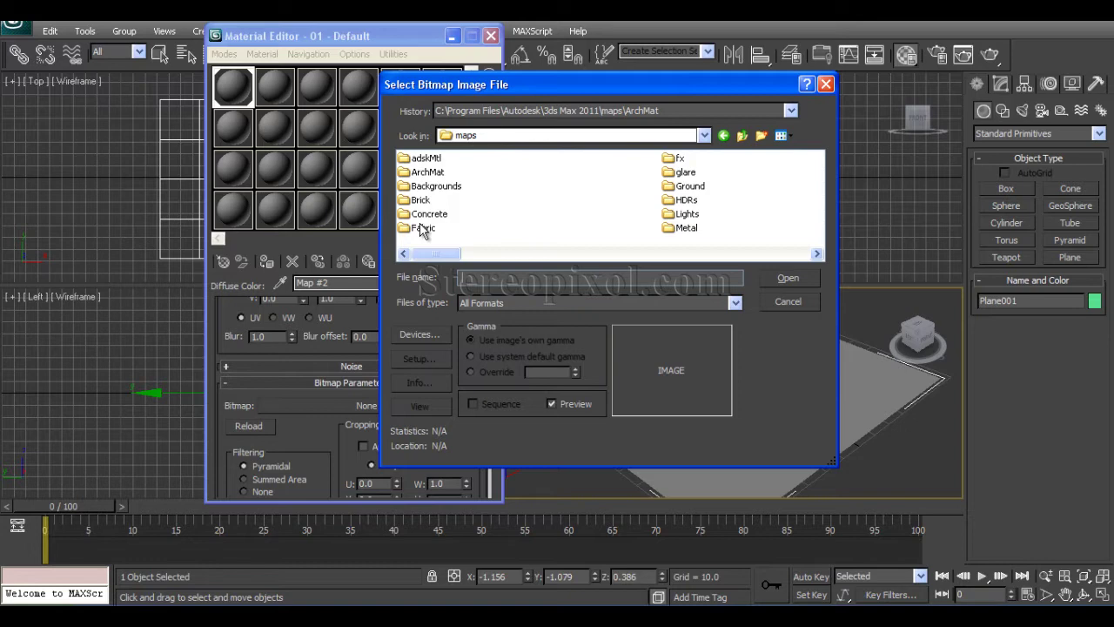
{"action": "left_click", "coordinate": [817, 253]}
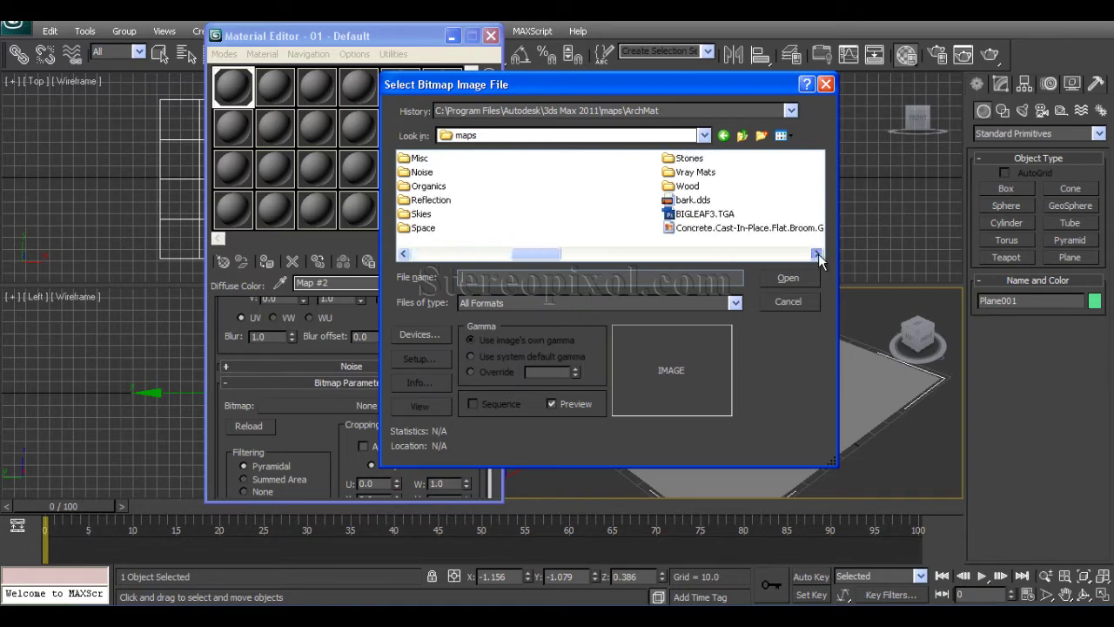
{"action": "double_click", "coordinate": [687, 185]}
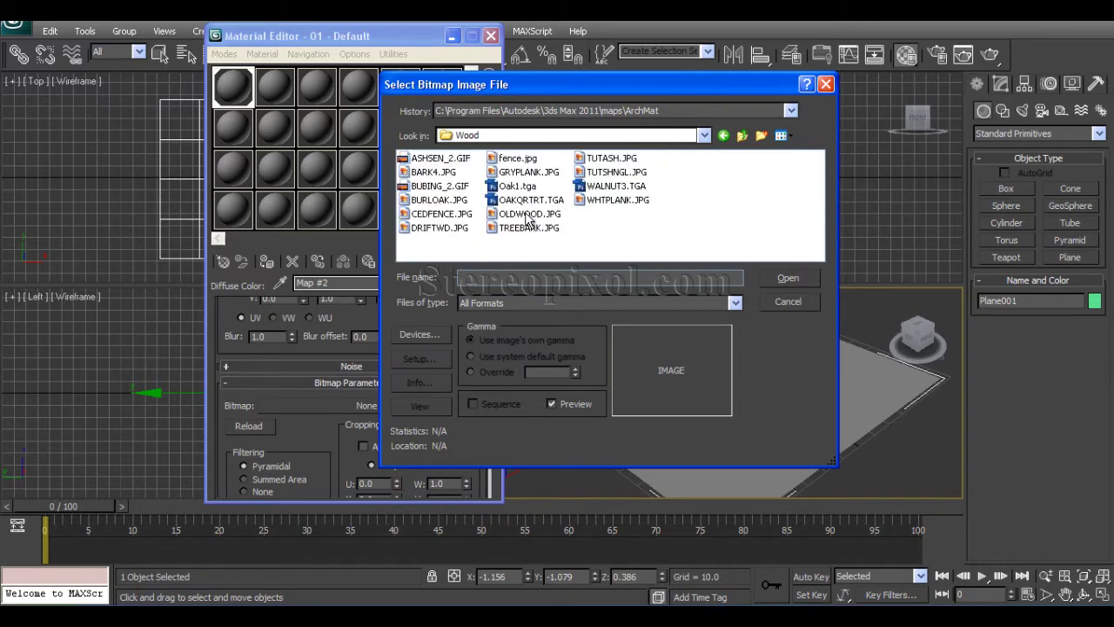
{"action": "left_click", "coordinate": [527, 214]}
{"action": "left_click", "coordinate": [442, 214]}
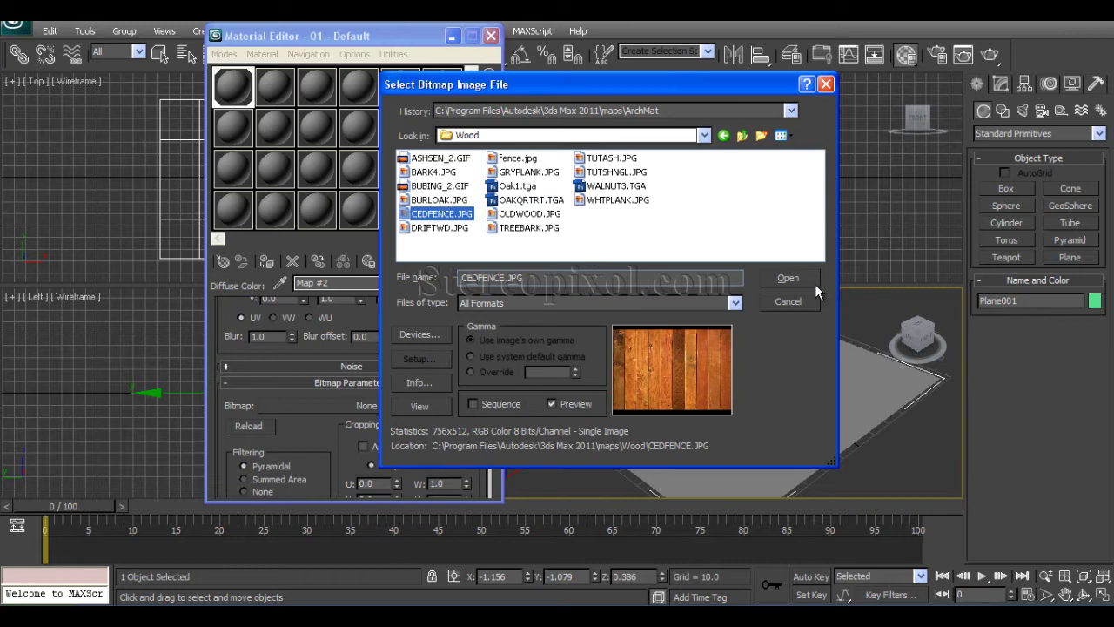
{"action": "left_click", "coordinate": [793, 277]}
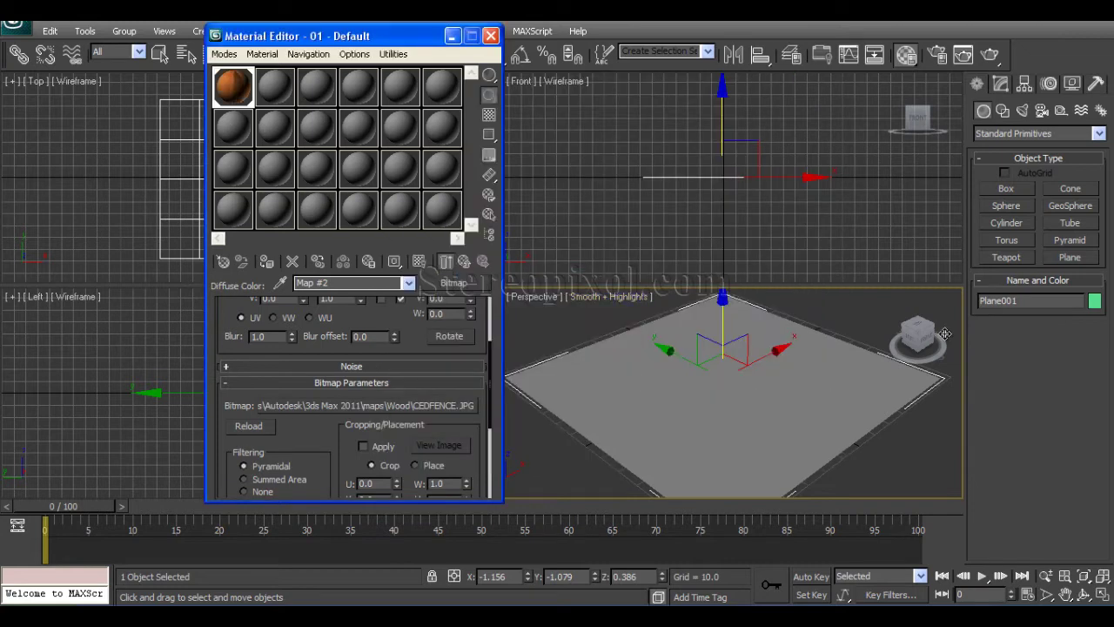
{"action": "left_click", "coordinate": [990, 54]}
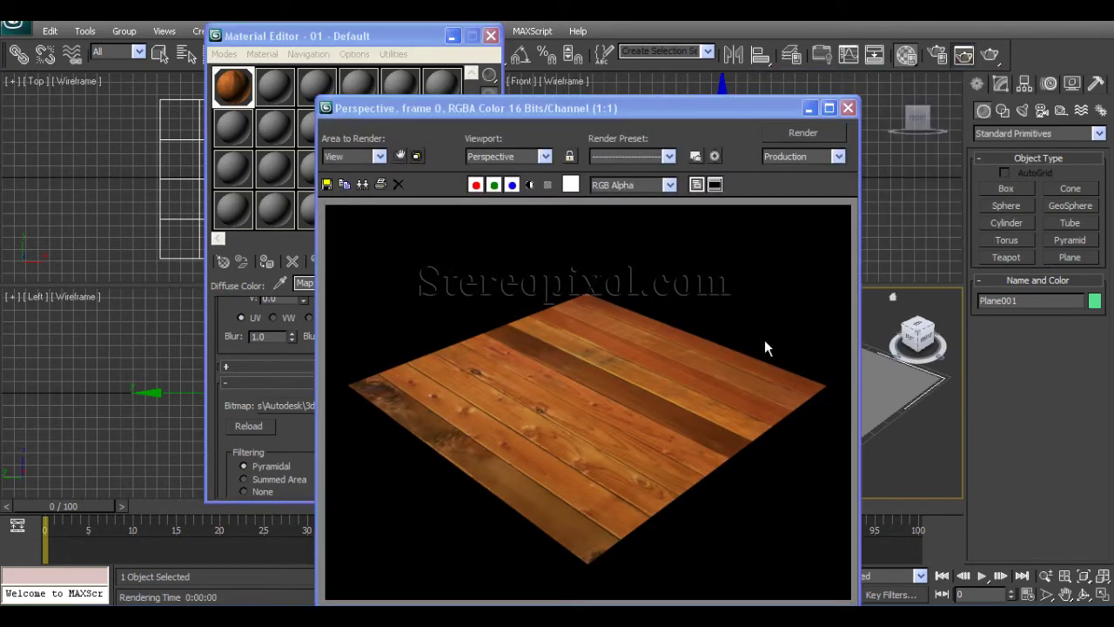
{"action": "left_click", "coordinate": [848, 107]}
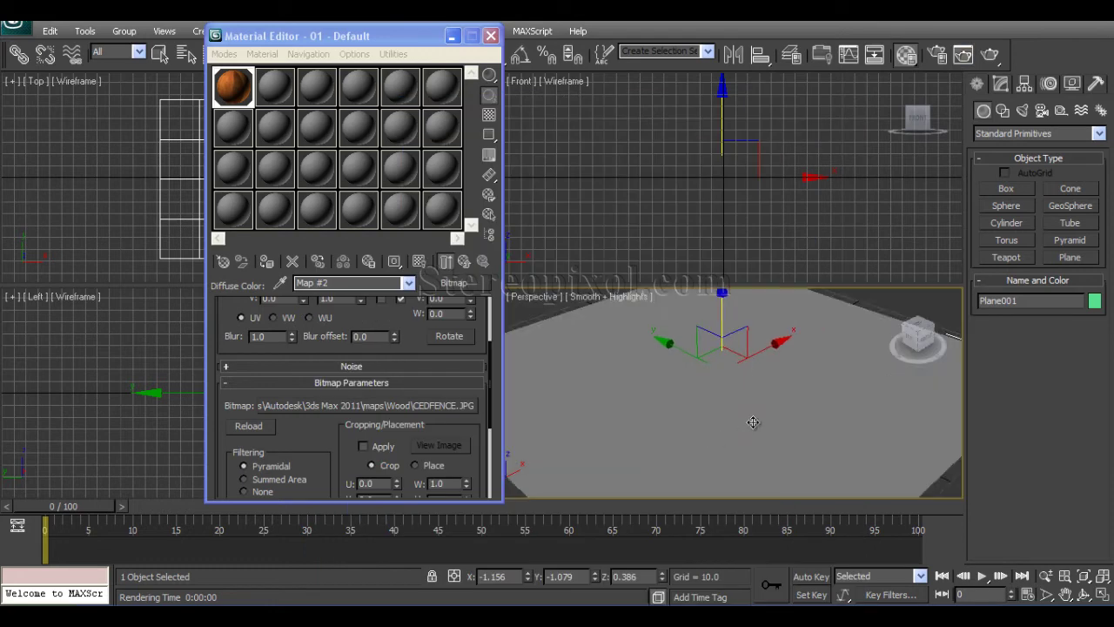
Step: Create a teapot on the floor, scale it to about 186%, and position it
{"action": "left_click", "coordinate": [1006, 258]}
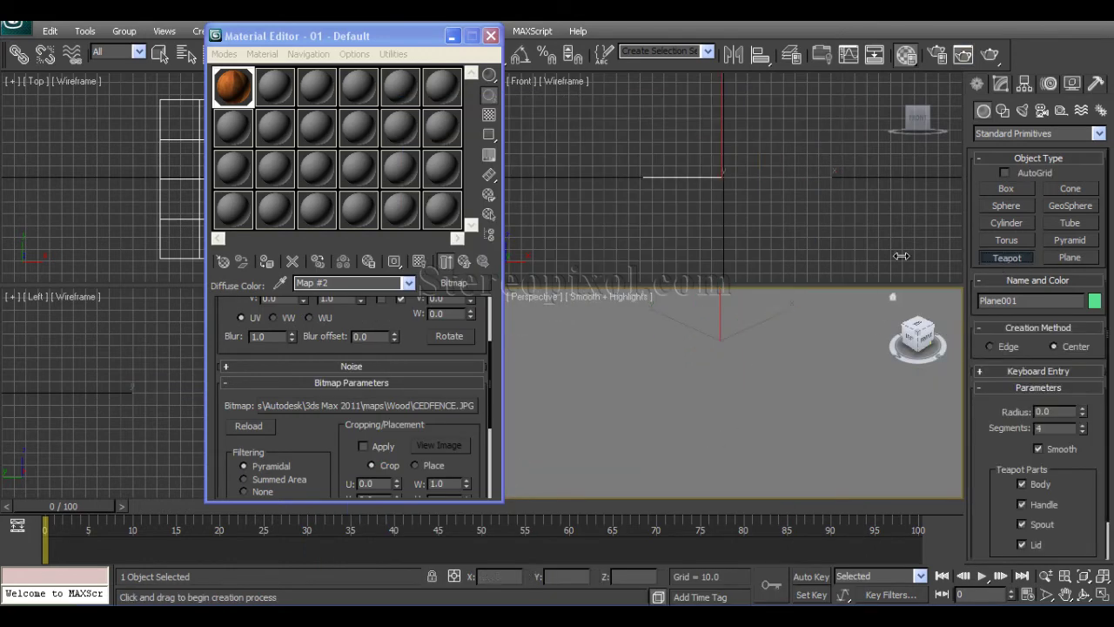
{"action": "left_click_drag", "start_coordinate": [720, 337], "coordinate": [720, 364]}
{"action": "right_click", "coordinate": [720, 360]}
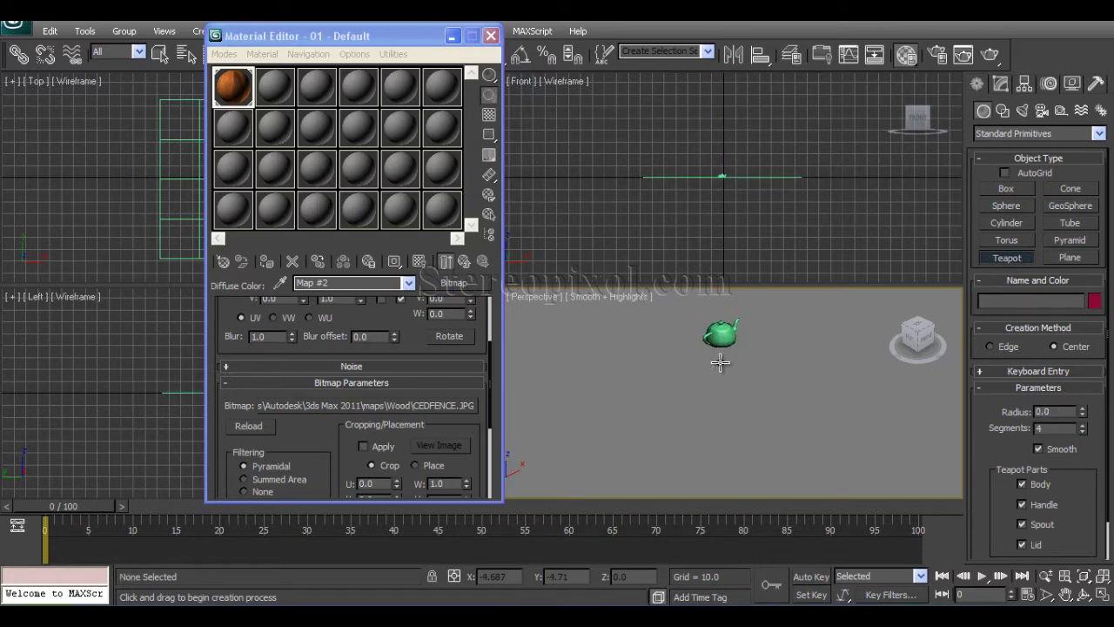
{"action": "right_click", "coordinate": [729, 228]}
{"action": "left_click", "coordinate": [722, 335]}
{"action": "key", "text": "r"}
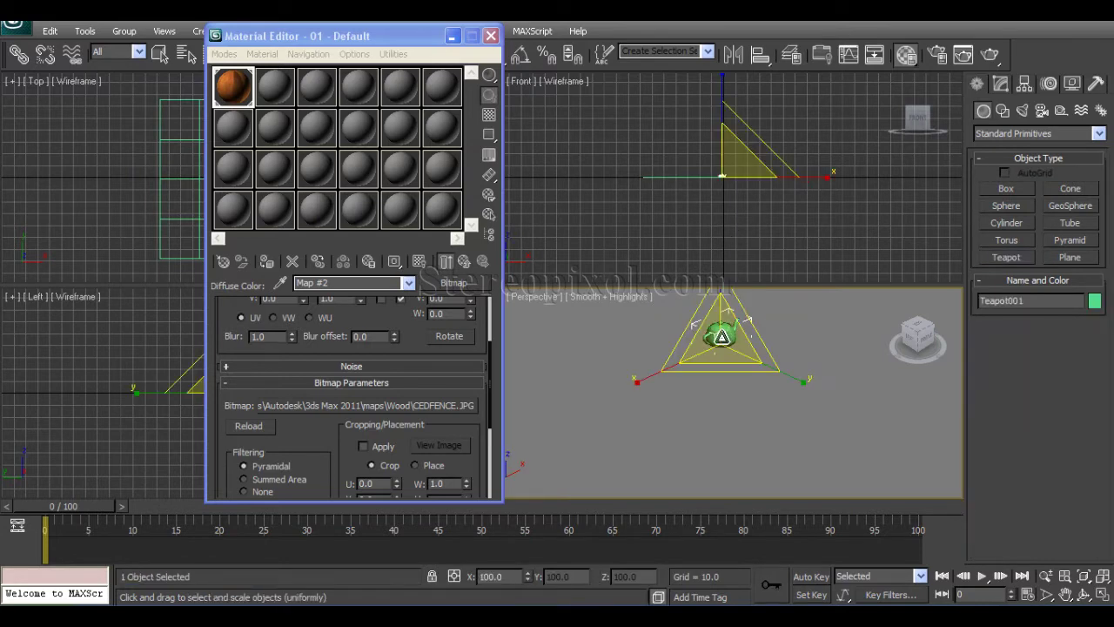
{"action": "left_click_drag", "start_coordinate": [719, 331], "coordinate": [822, 262]}
{"action": "key", "text": "w"}
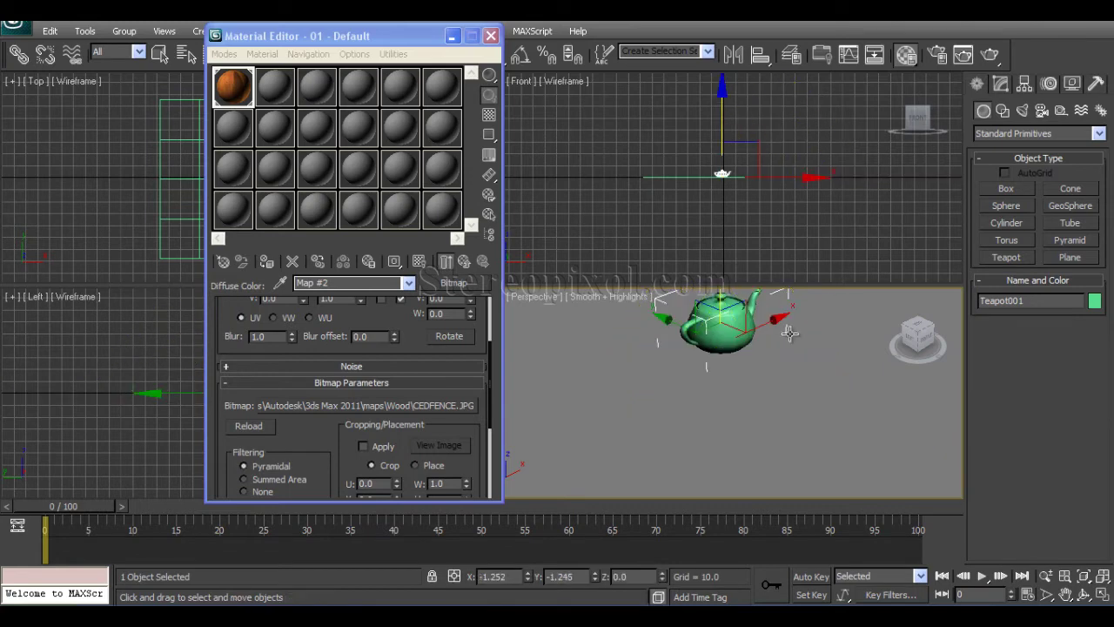
{"action": "left_click_drag", "start_coordinate": [688, 331], "coordinate": [727, 377]}
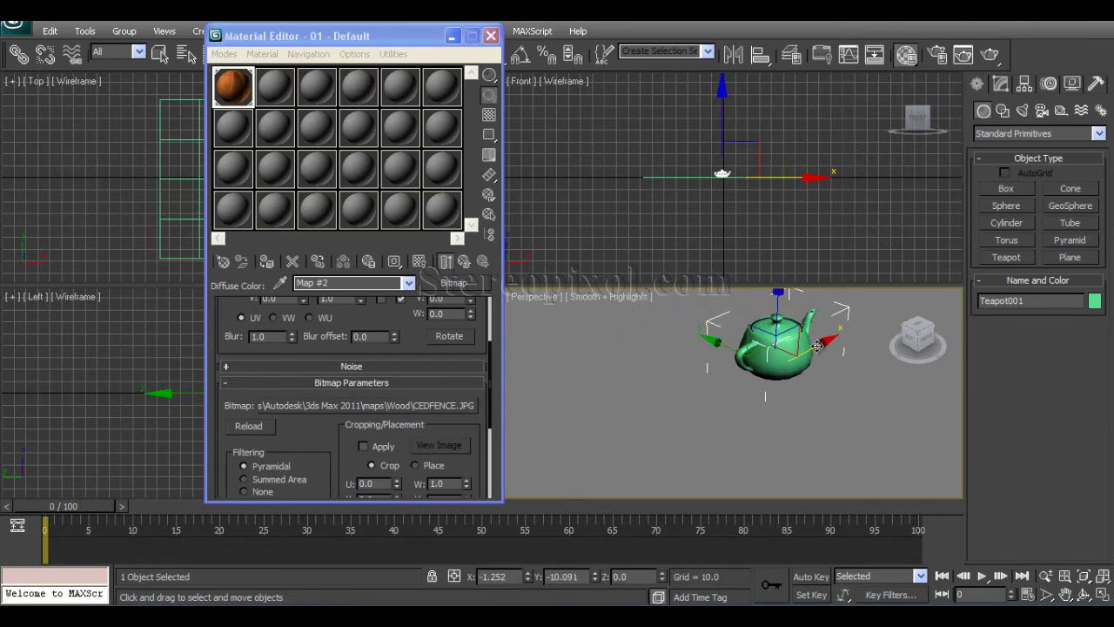
{"action": "left_click_drag", "start_coordinate": [827, 352], "coordinate": [750, 390]}
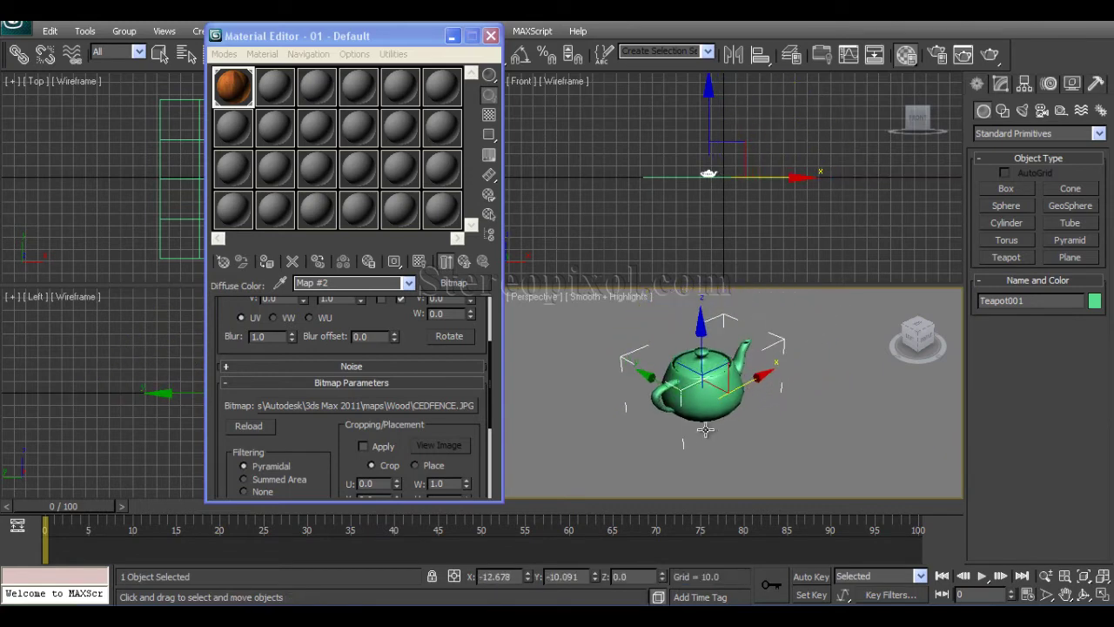
{"action": "left_click_drag", "start_coordinate": [705, 429], "coordinate": [696, 441]}
Step: Zoom in on the teapot and test-render it on the wood floor
{"action": "scroll", "coordinate": [696, 442], "scroll_direction": "up", "scroll_amount": 1}
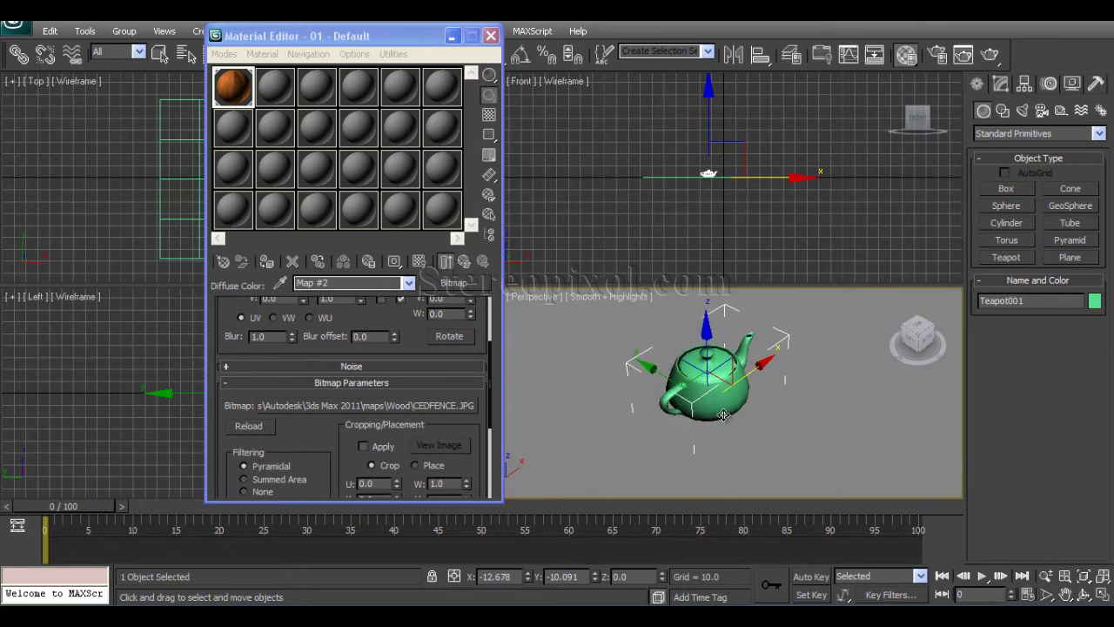
{"action": "scroll", "coordinate": [727, 401], "scroll_direction": "up", "scroll_amount": 3}
{"action": "middle_click_drag", "start_coordinate": [728, 400], "coordinate": [748, 410]}
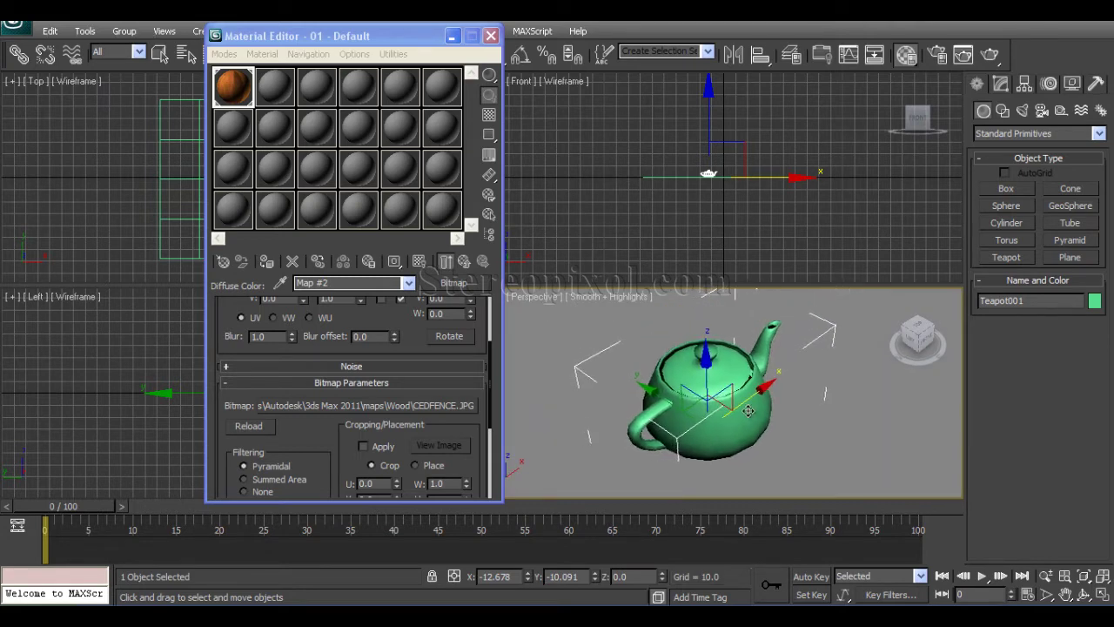
{"action": "left_click", "coordinate": [990, 54]}
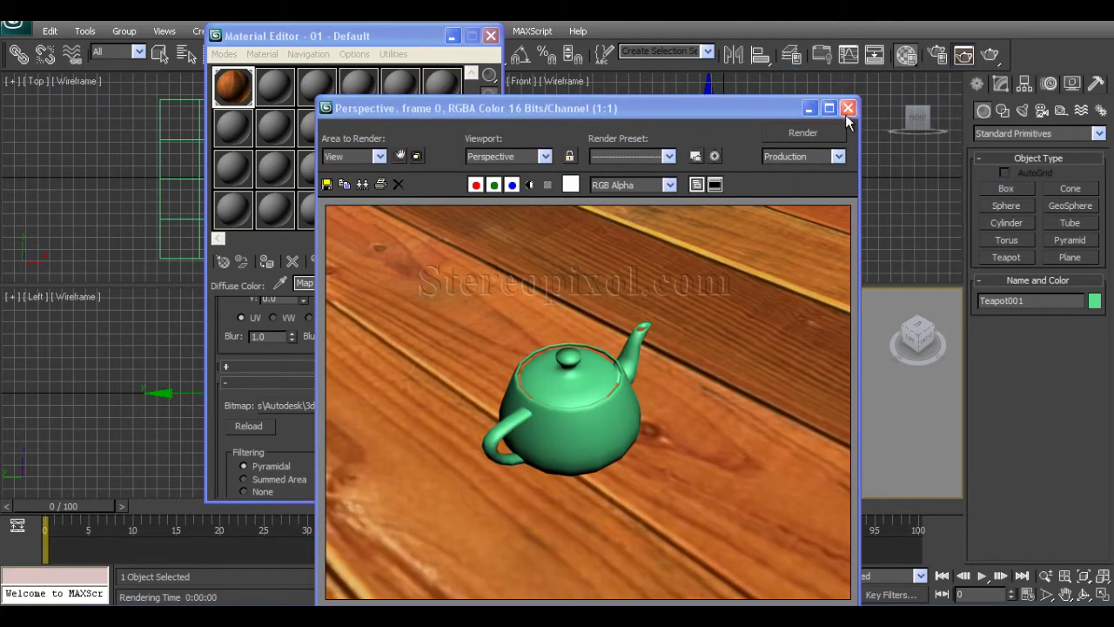
{"action": "left_click", "coordinate": [848, 108]}
Step: Enlarge the teapot uniformly to 136% and orbit the view to see it from above
{"action": "key", "text": "r"}
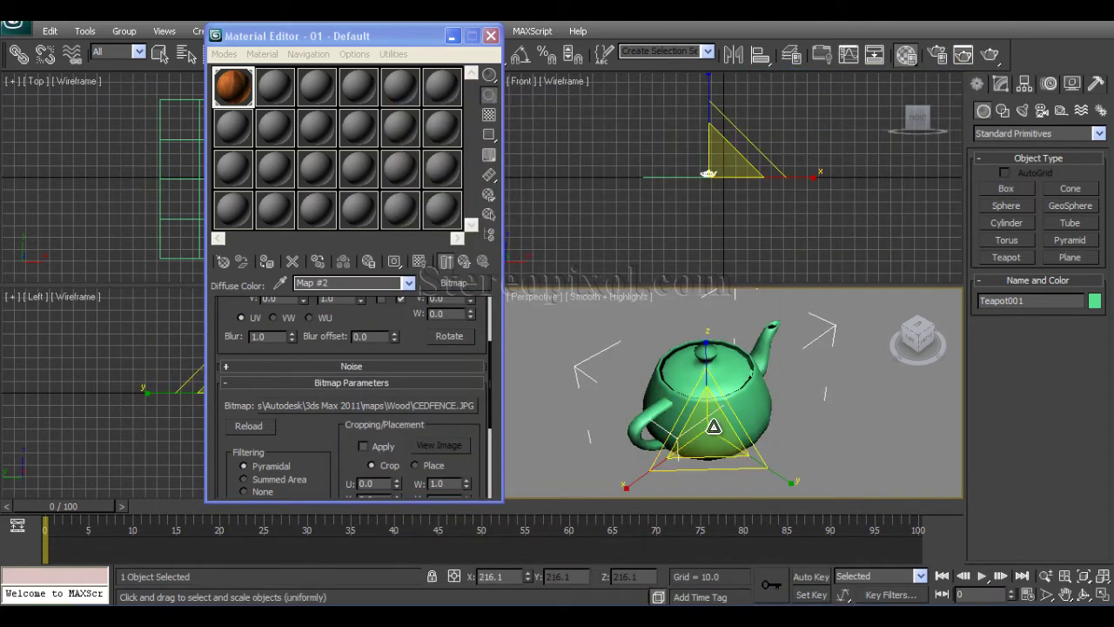
{"action": "scroll", "coordinate": [713, 426], "scroll_direction": "up", "scroll_amount": 5}
{"action": "key", "text": "w"}
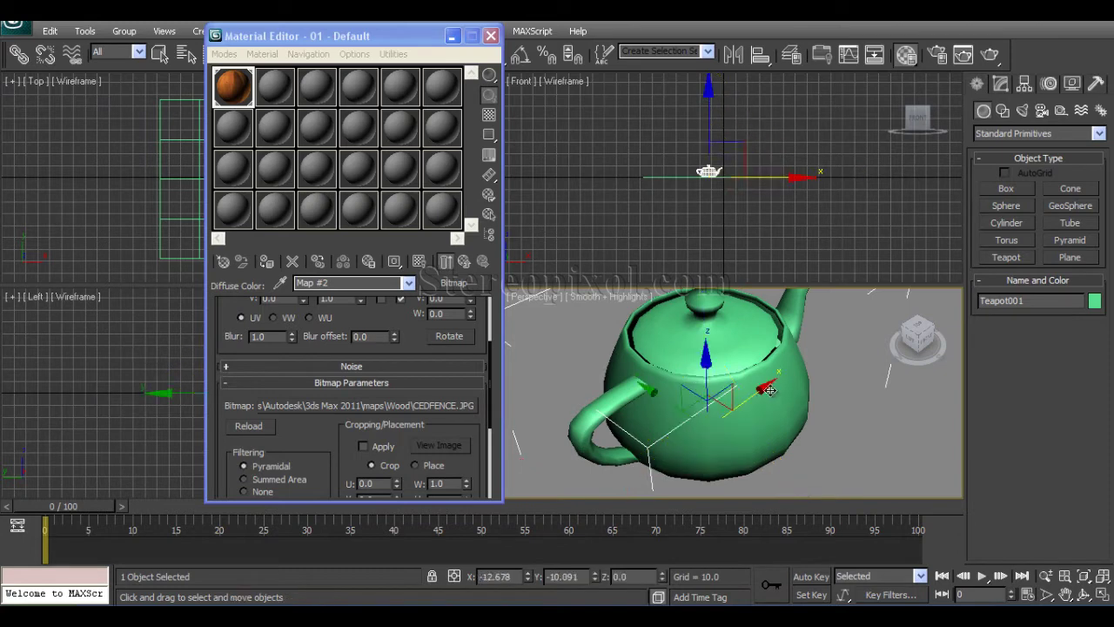
{"action": "scroll", "coordinate": [754, 450], "scroll_direction": "down", "scroll_amount": 8}
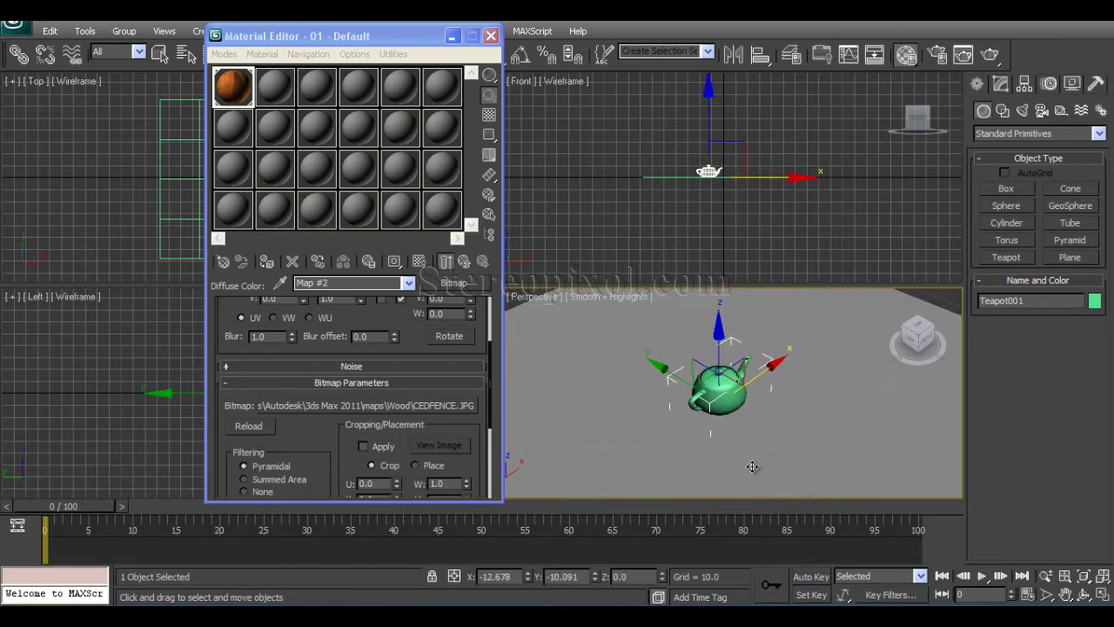
{"action": "key", "text": "r"}
{"action": "left_click_drag", "start_coordinate": [742, 433], "coordinate": [834, 351]}
{"action": "key", "text": "w"}
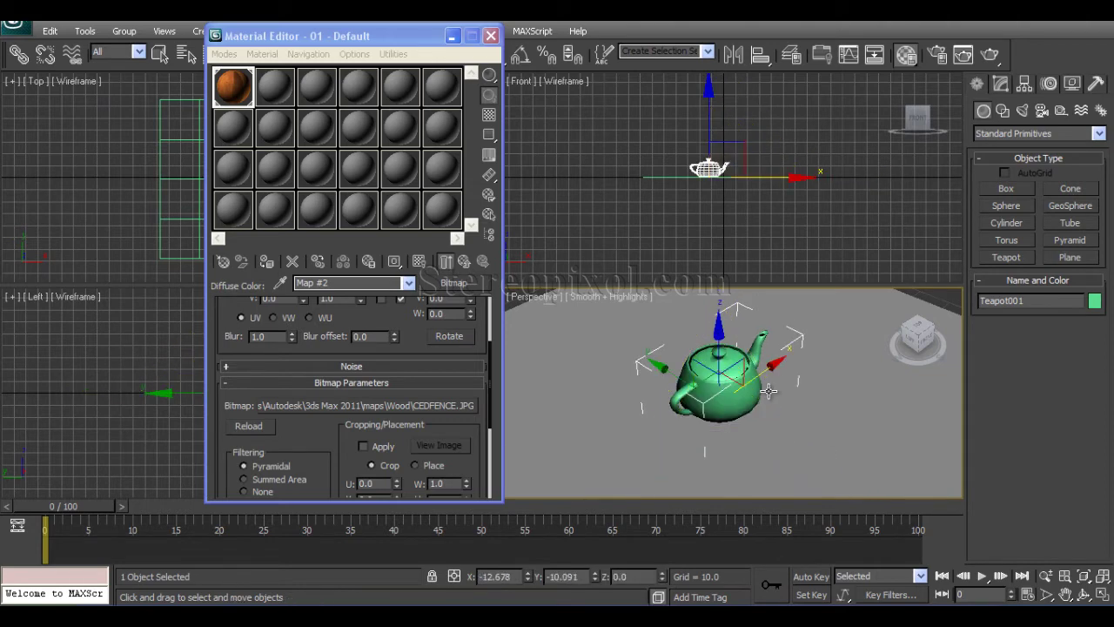
{"action": "scroll", "coordinate": [770, 391], "scroll_direction": "up", "scroll_amount": 4}
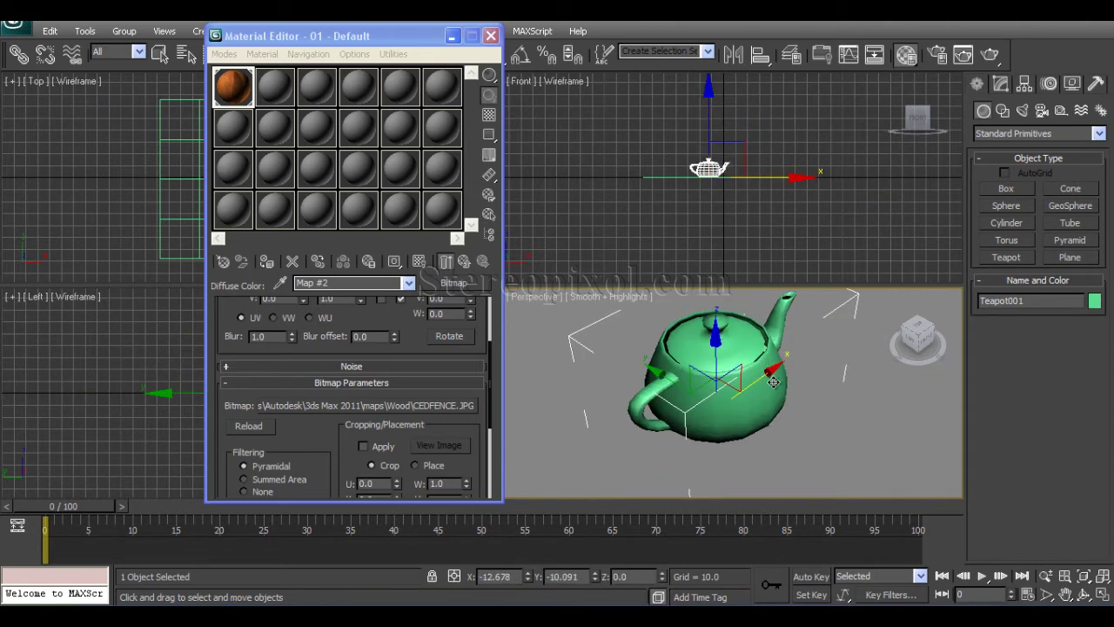
{"action": "middle_click_drag", "start_coordinate": [773, 381], "coordinate": [766, 422], "text": "alt"}
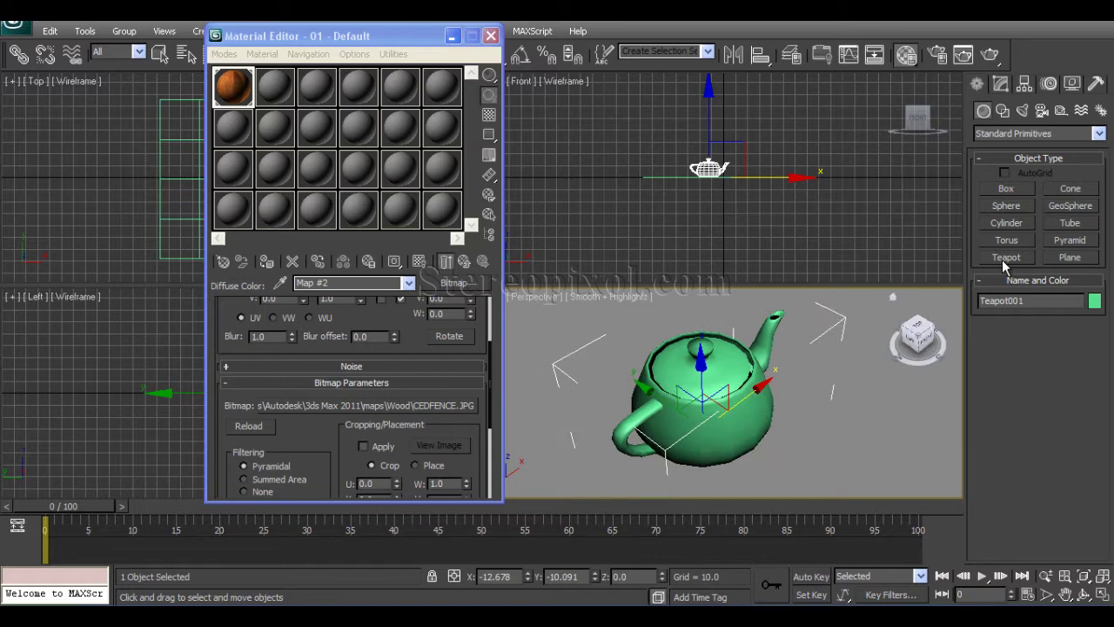
Step: Raise the teapot's segments from 4 to 9 and test-render the Perspective view
{"action": "left_click", "coordinate": [1001, 84]}
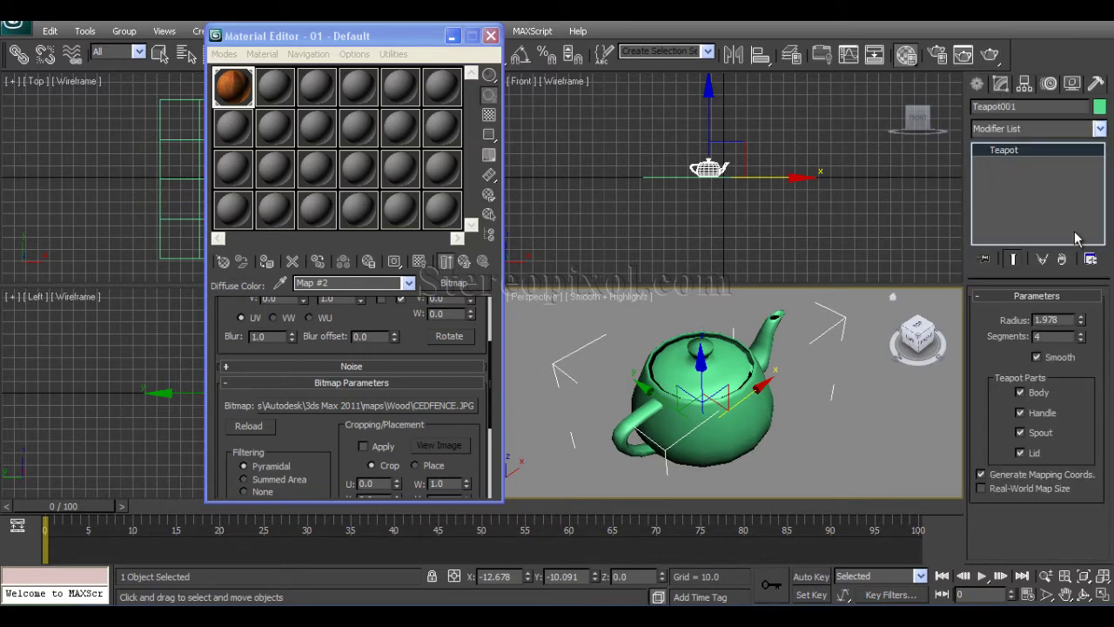
{"action": "left_click_drag", "start_coordinate": [1080, 334], "coordinate": [1080, 324]}
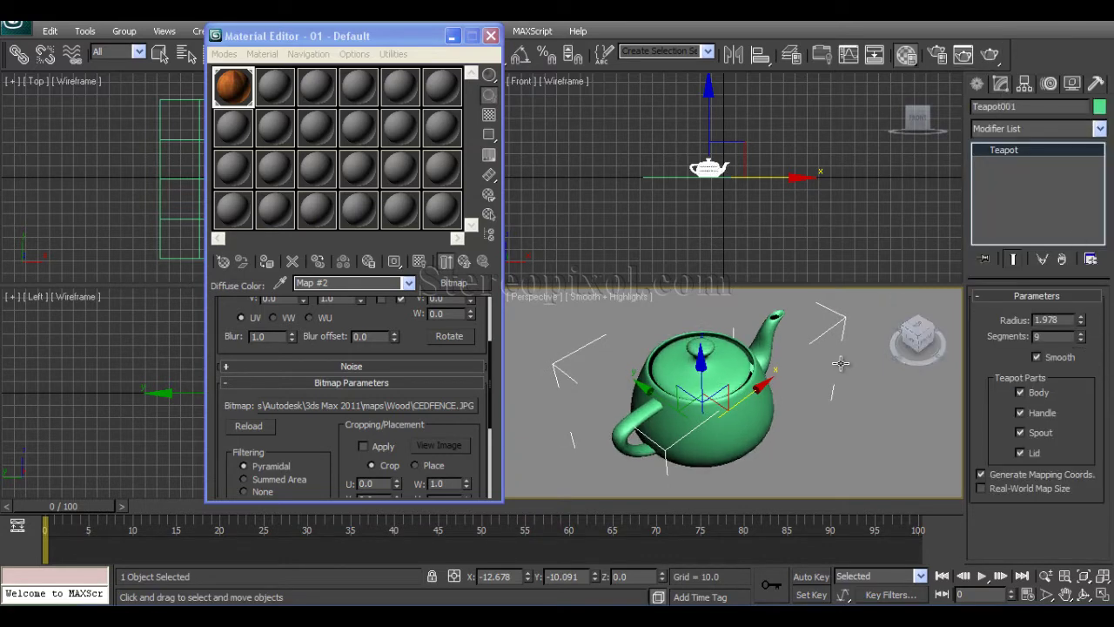
{"action": "left_click", "coordinate": [989, 54]}
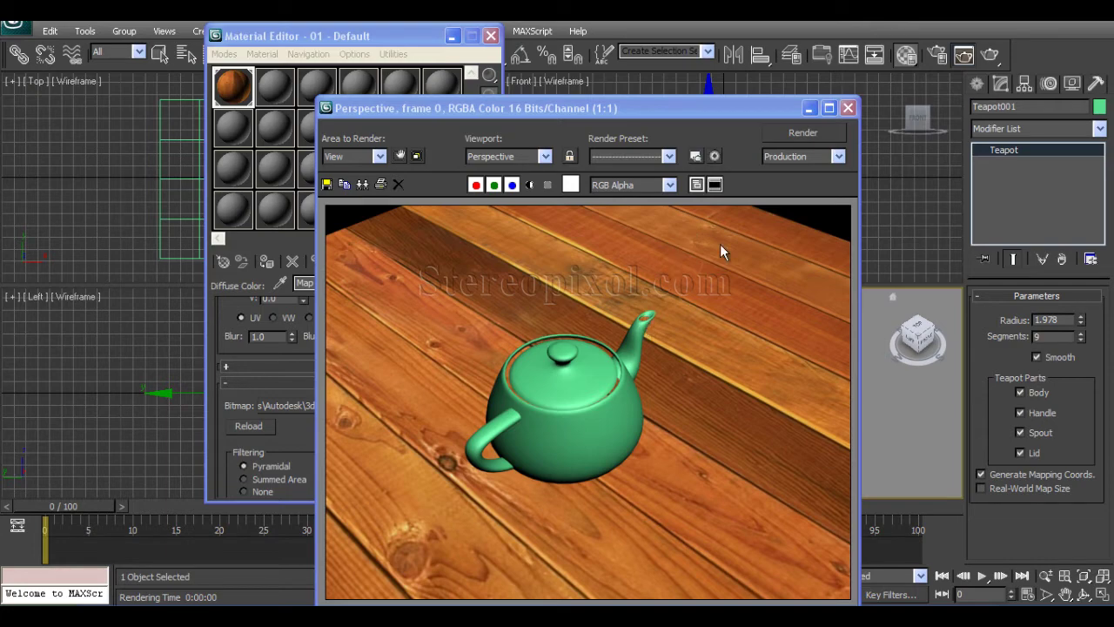
{"action": "left_click", "coordinate": [848, 109]}
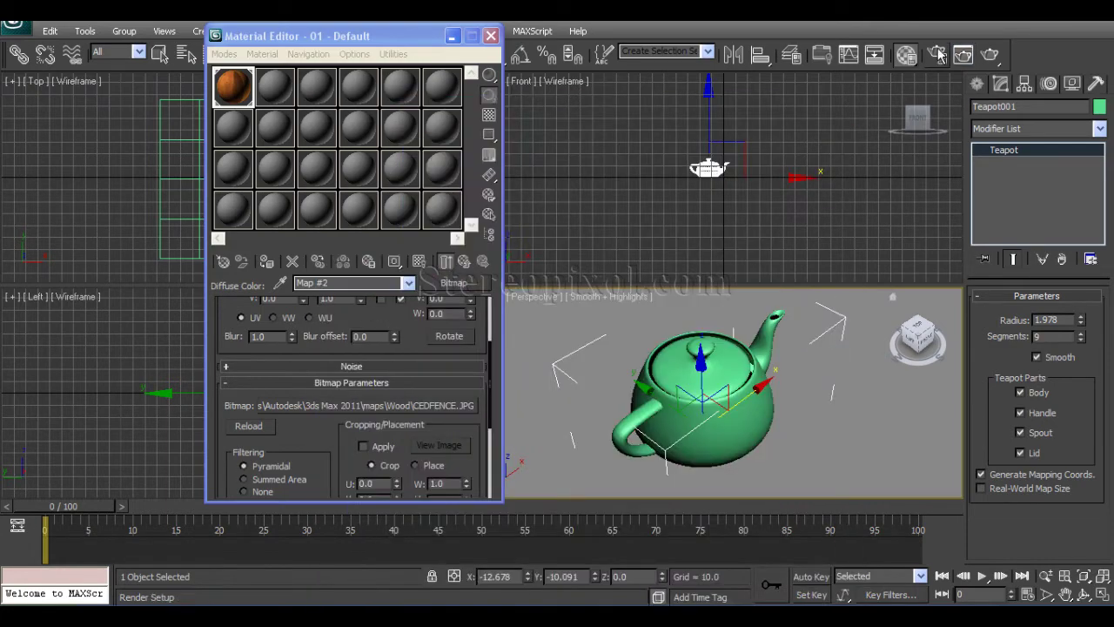
Step: Turn on Force 2-Sided in Render Setup and render the scene again
{"action": "left_click", "coordinate": [935, 55]}
{"action": "left_click_drag", "start_coordinate": [219, 82], "coordinate": [271, 74]}
{"action": "left_click", "coordinate": [205, 451]}
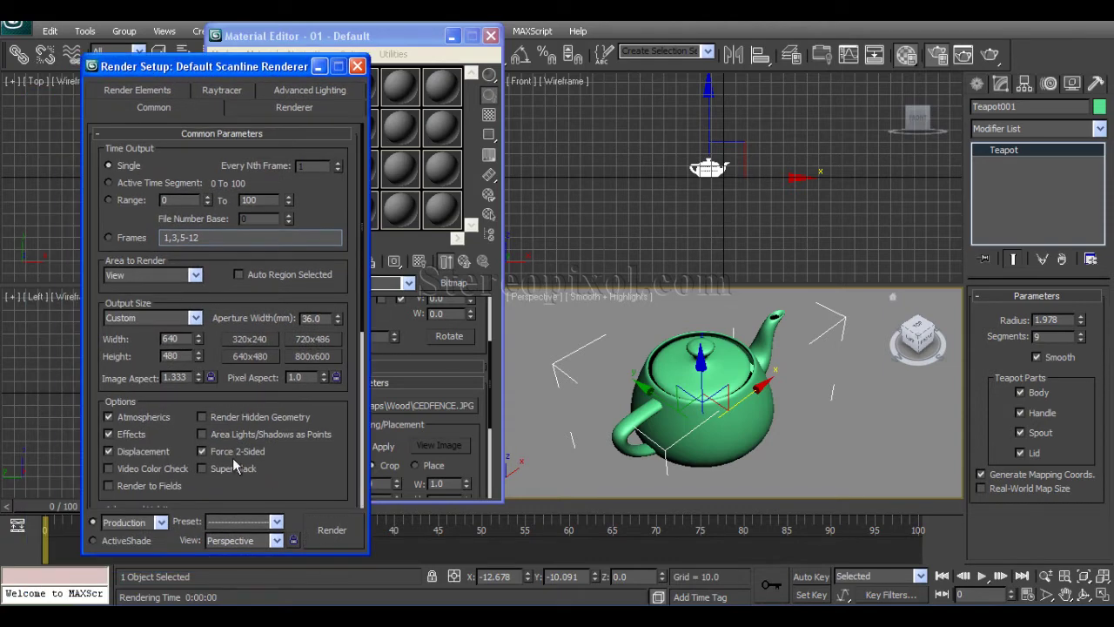
{"action": "left_click", "coordinate": [332, 531]}
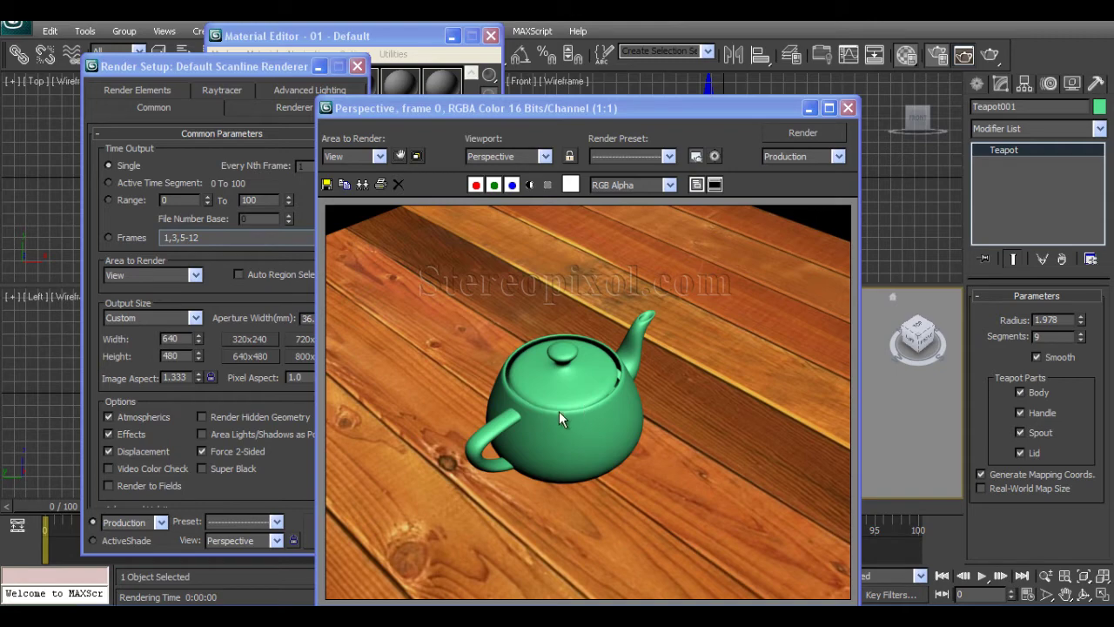
{"action": "left_click", "coordinate": [848, 108]}
Step: Close Render Setup and rename the wood material to 'Plane'
{"action": "left_click_drag", "start_coordinate": [293, 72], "coordinate": [215, 87]}
{"action": "left_click", "coordinate": [280, 82]}
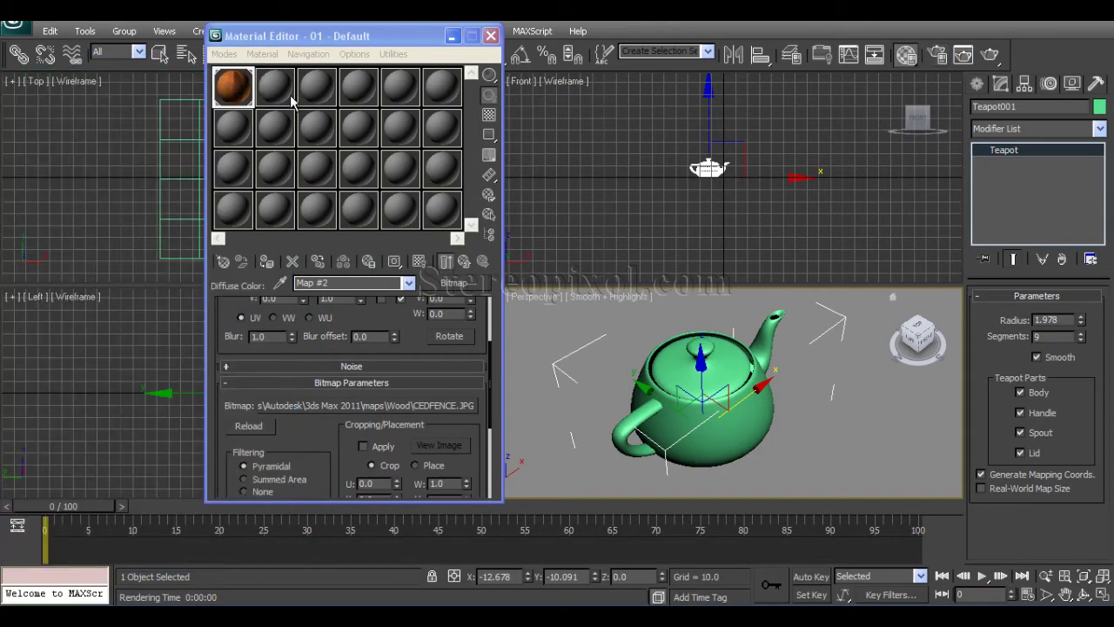
{"action": "left_click_drag", "start_coordinate": [323, 35], "coordinate": [342, 37]}
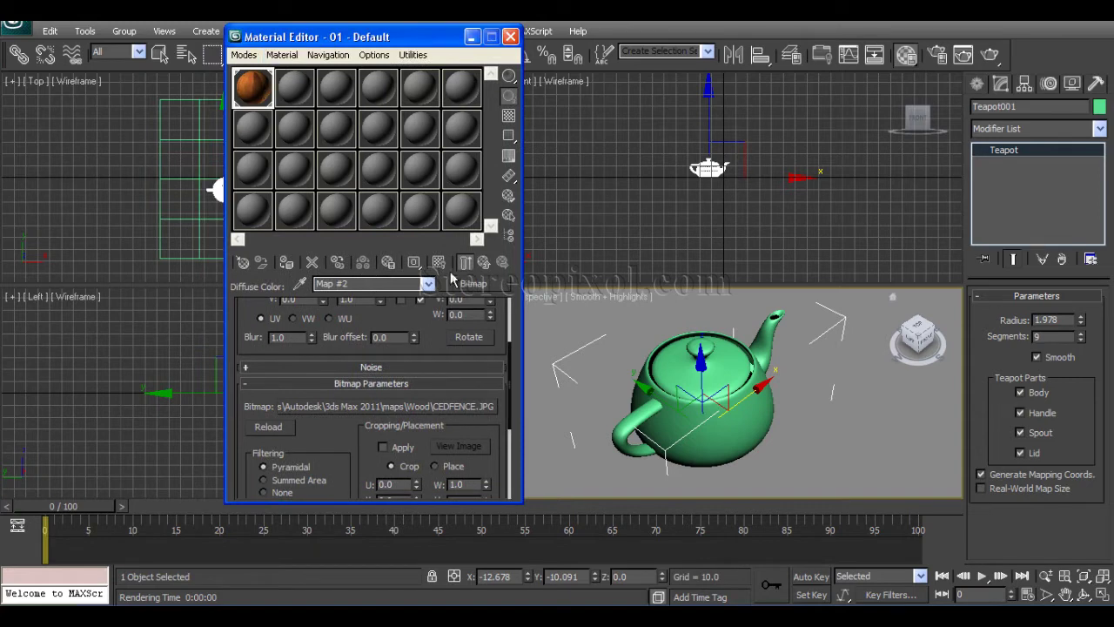
{"action": "left_click", "coordinate": [484, 262]}
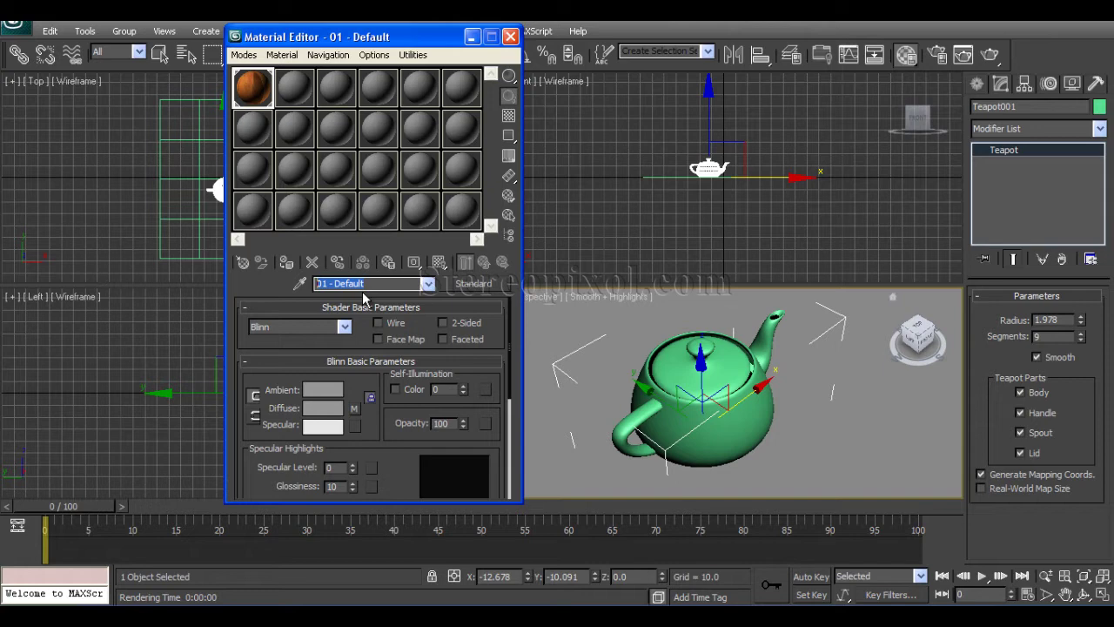
{"action": "type", "text": "Plane"}
Step: Select the second sample slot and name its material 'Glass'
{"action": "left_click", "coordinate": [295, 88]}
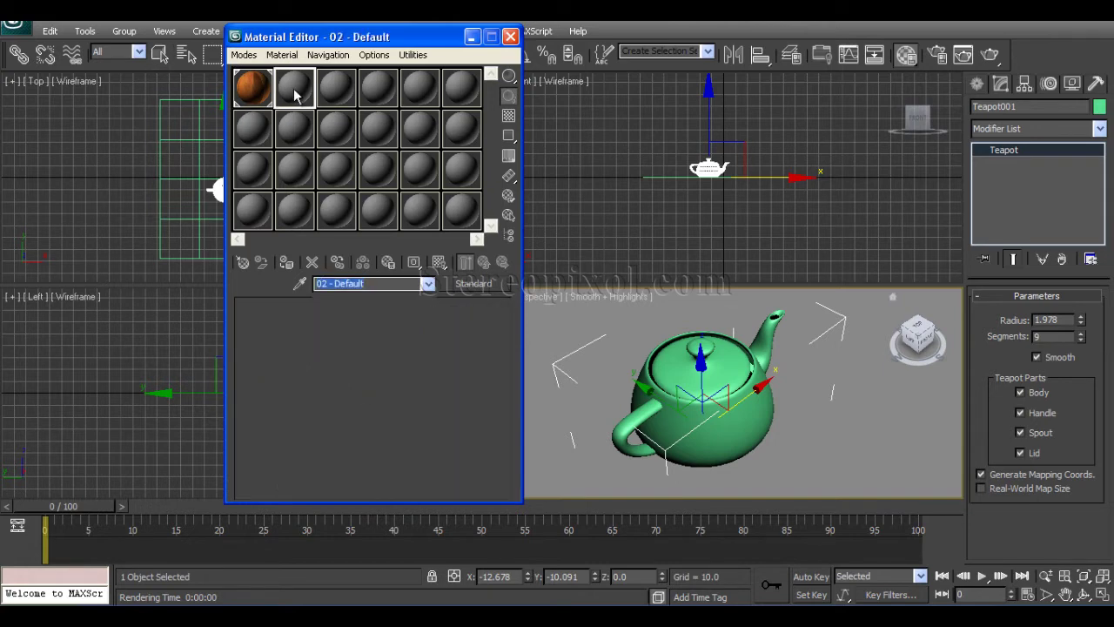
{"action": "left_click", "coordinate": [376, 284]}
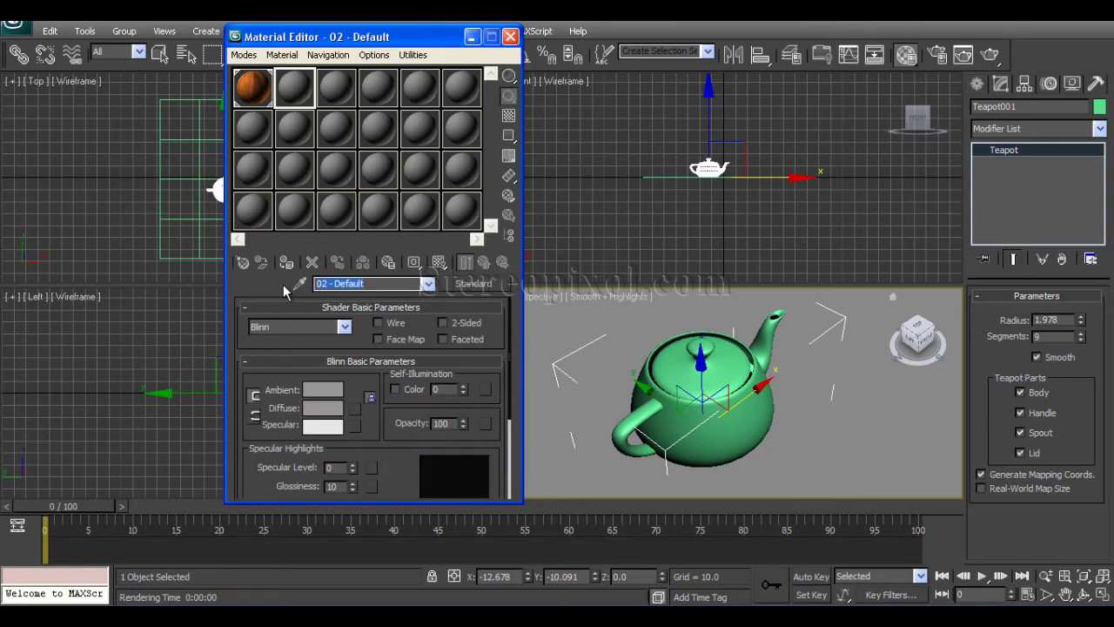
{"action": "type", "text": "Glass"}
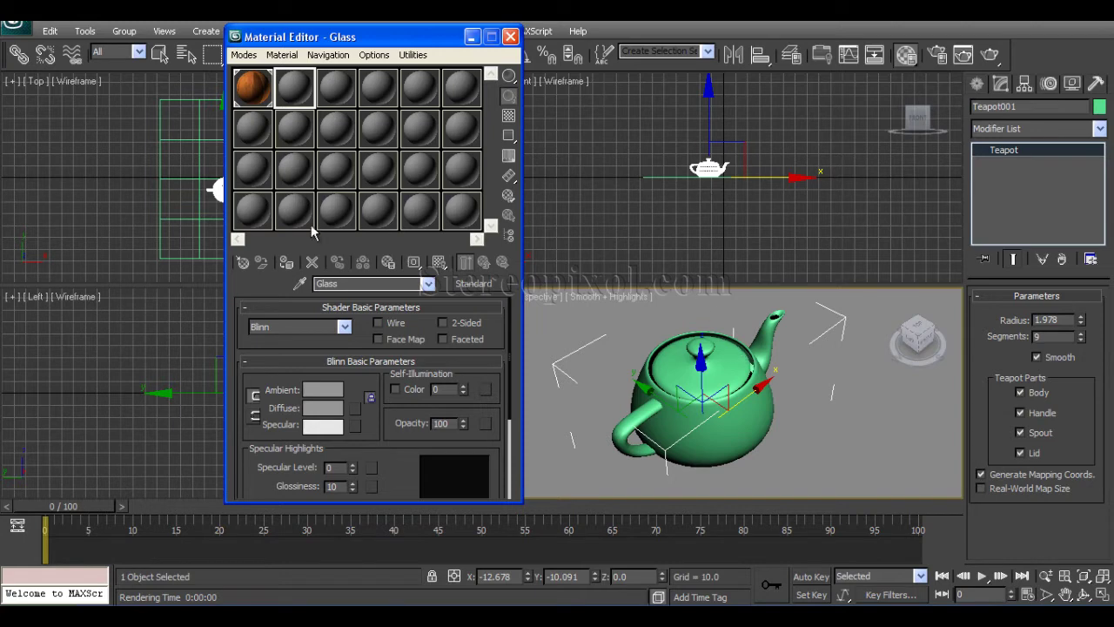
Step: Assign the Glass material to the teapot and bring its lower parameters into view
{"action": "left_click", "coordinate": [285, 263]}
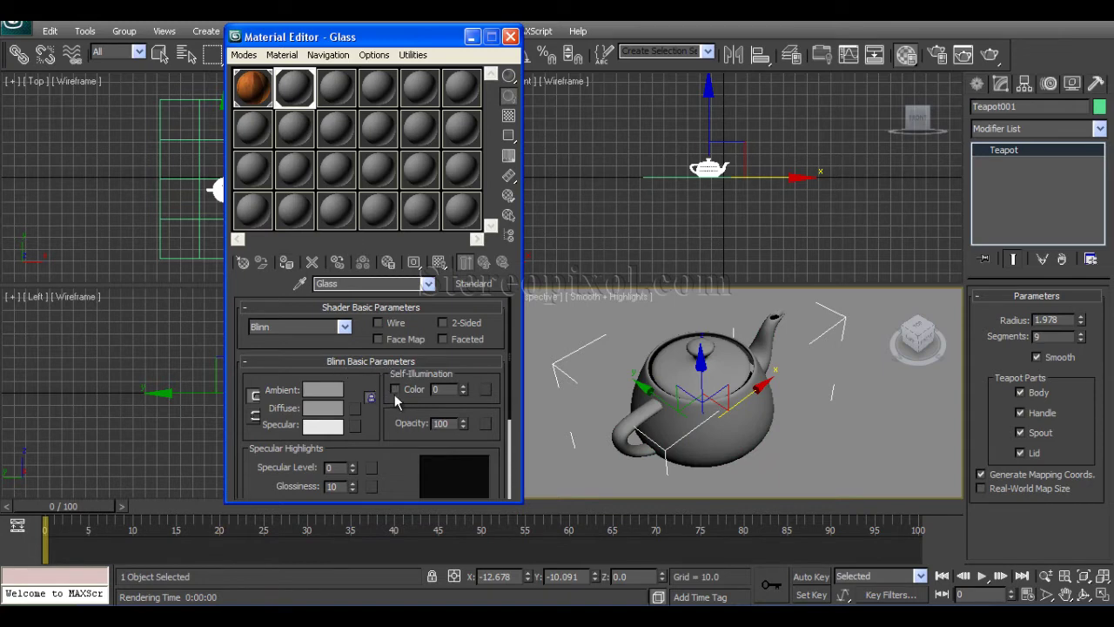
{"action": "left_click_drag", "start_coordinate": [406, 412], "coordinate": [412, 348]}
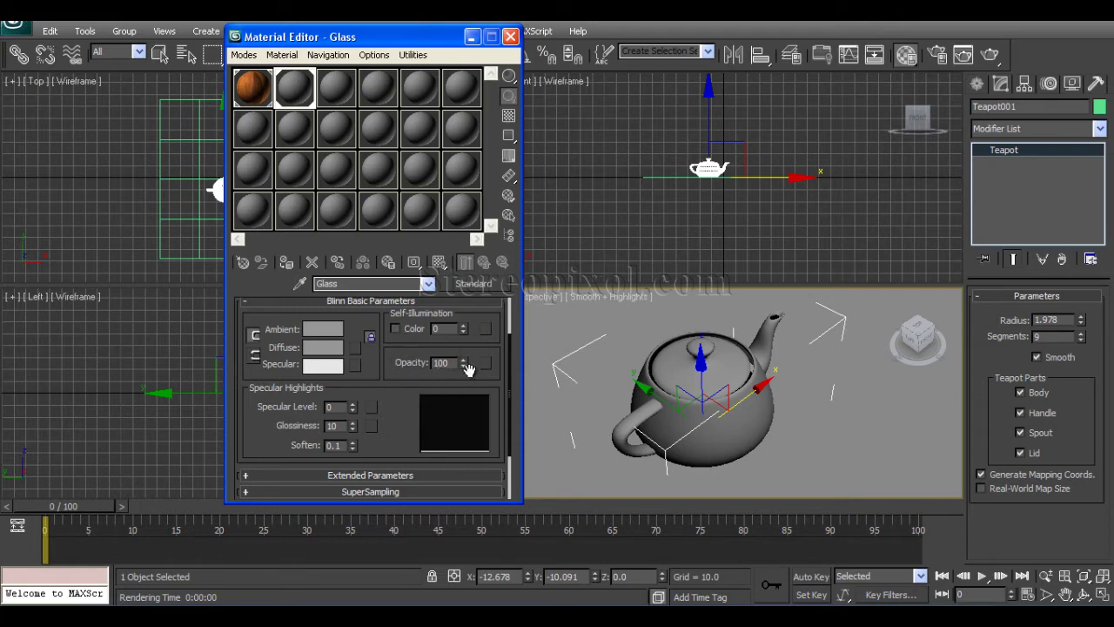
Step: Set Glass opacity to 0 and raise specular level and glossiness, watching an enlarged preview
{"action": "right_click", "coordinate": [463, 364]}
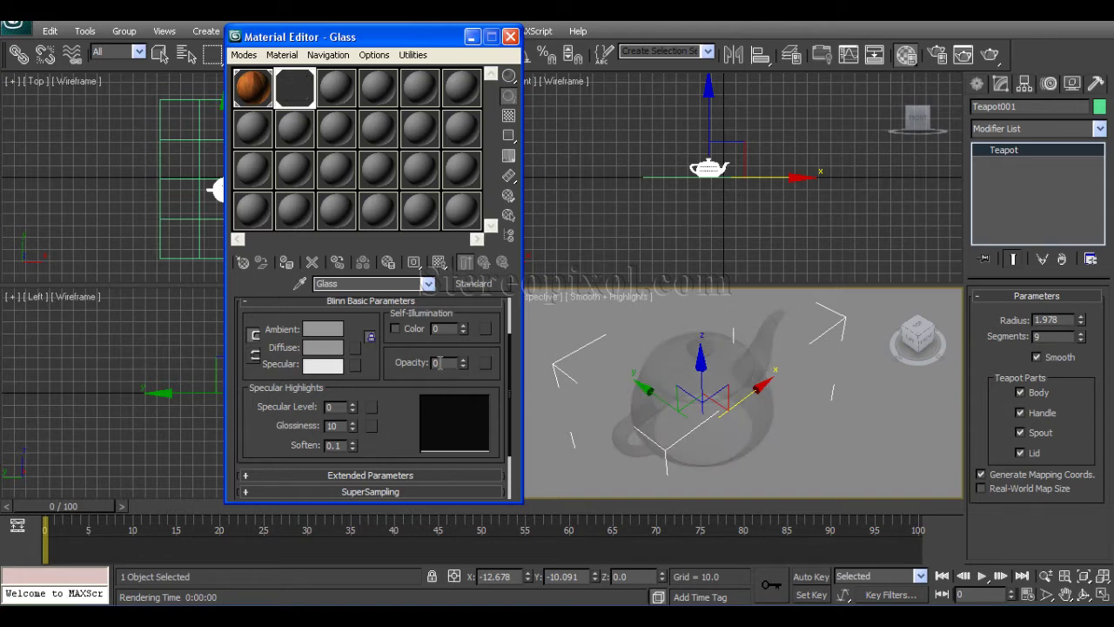
{"action": "left_click_drag", "start_coordinate": [392, 420], "coordinate": [401, 369]}
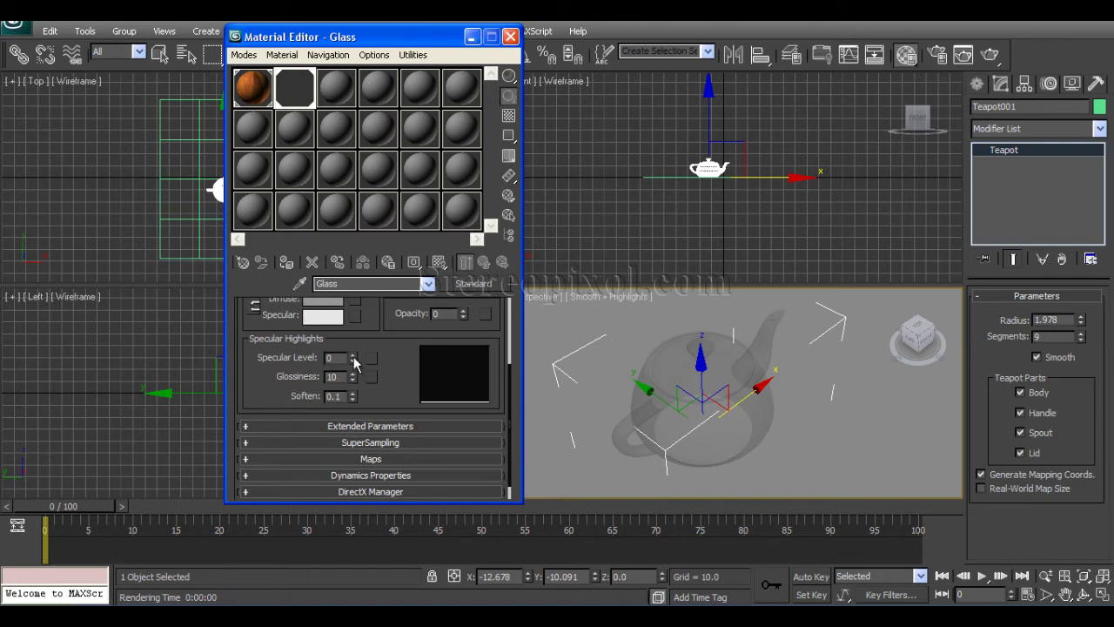
{"action": "left_click_drag", "start_coordinate": [353, 363], "coordinate": [355, 280]}
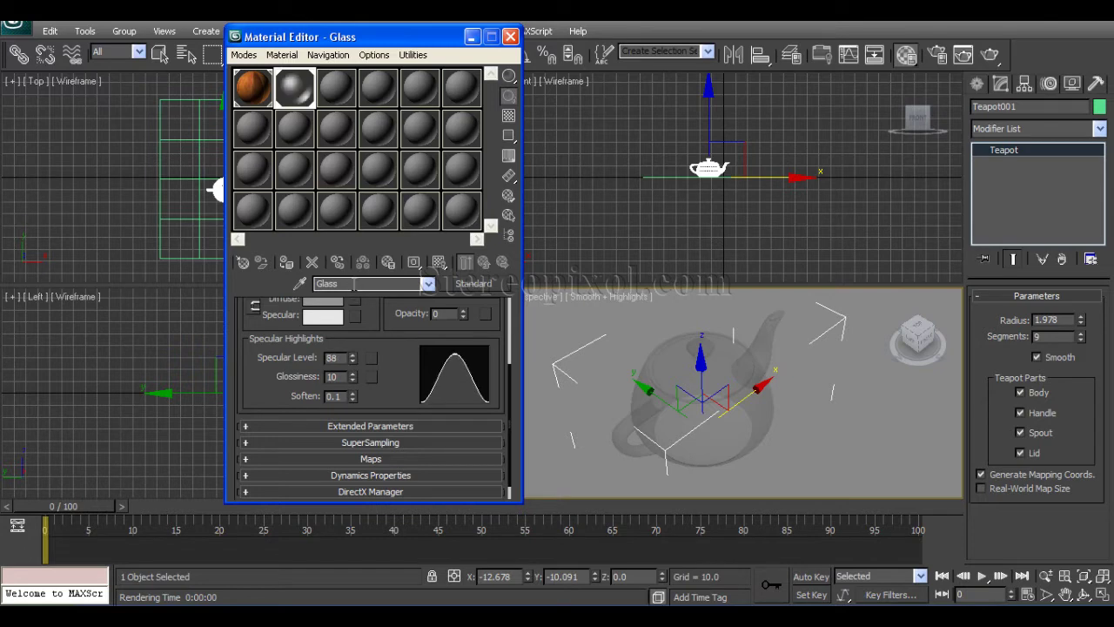
{"action": "double_click", "coordinate": [294, 91]}
{"action": "left_click_drag", "start_coordinate": [307, 47], "coordinate": [884, 38]}
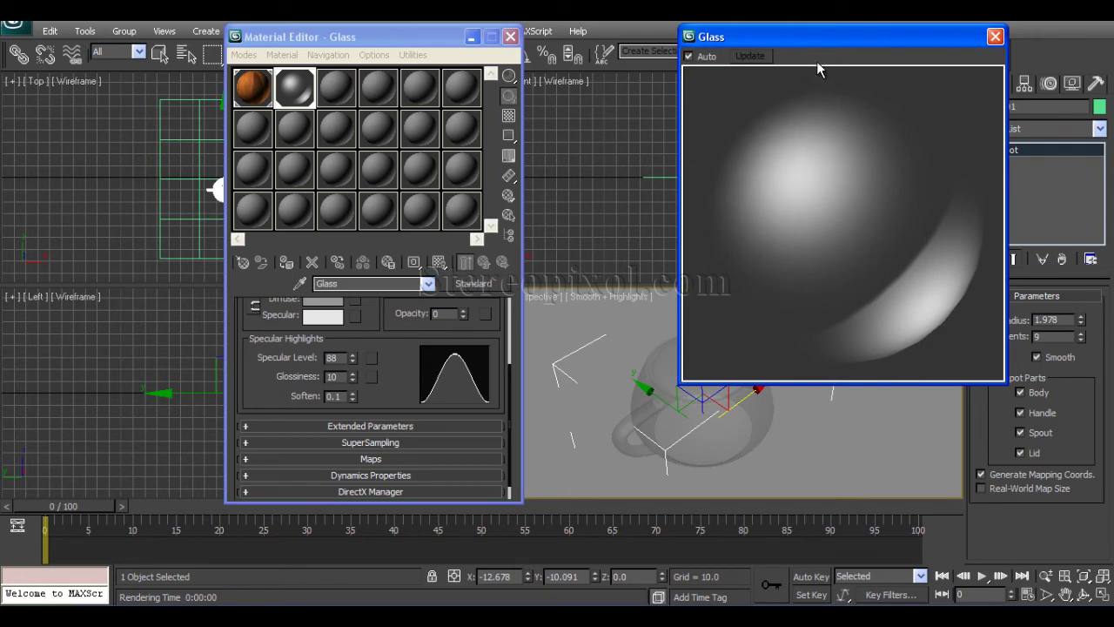
{"action": "left_click_drag", "start_coordinate": [827, 38], "coordinate": [776, 57]}
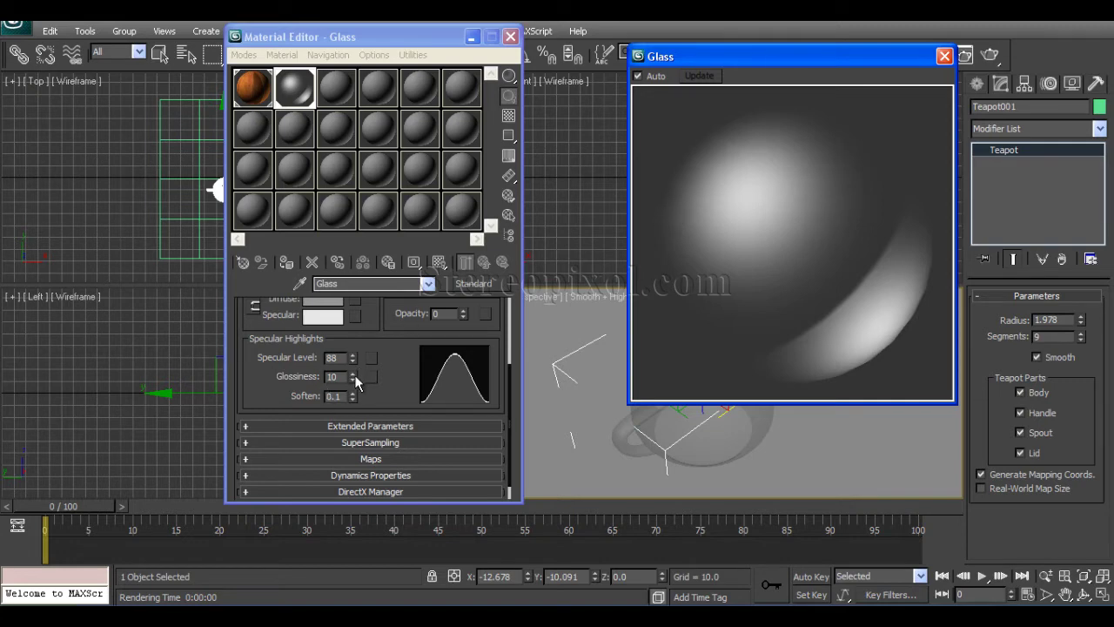
{"action": "mouse_move", "coordinate": [354, 375]}
{"action": "left_mouse_down"}
{"action": "mouse_move", "coordinate": [353, 336]}
{"action": "mouse_move", "coordinate": [351, 365]}
{"action": "left_mouse_up"}
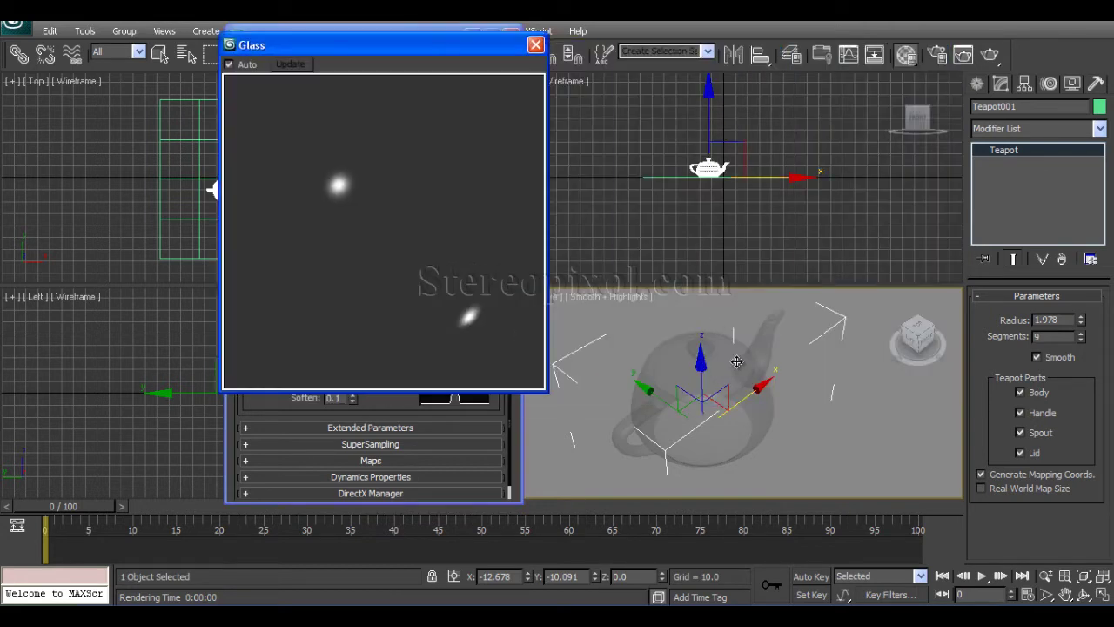
Step: Lift the teapot slightly, frame it in the views, and close the Glass preview
{"action": "left_click", "coordinate": [702, 374]}
{"action": "left_click_drag", "start_coordinate": [702, 374], "coordinate": [701, 373]}
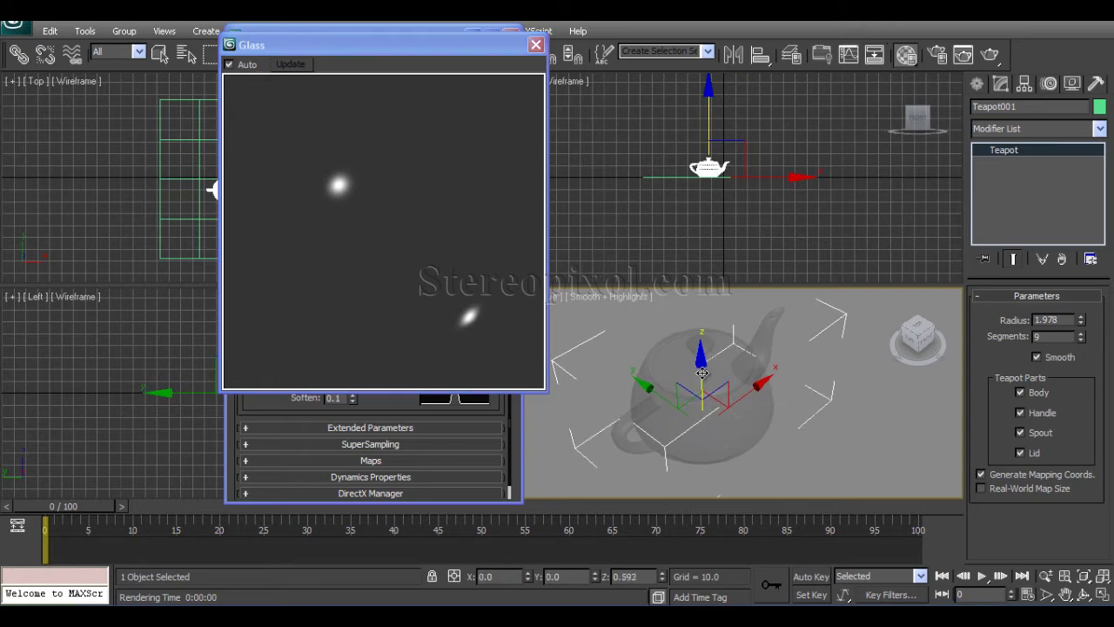
{"action": "key", "text": "z"}
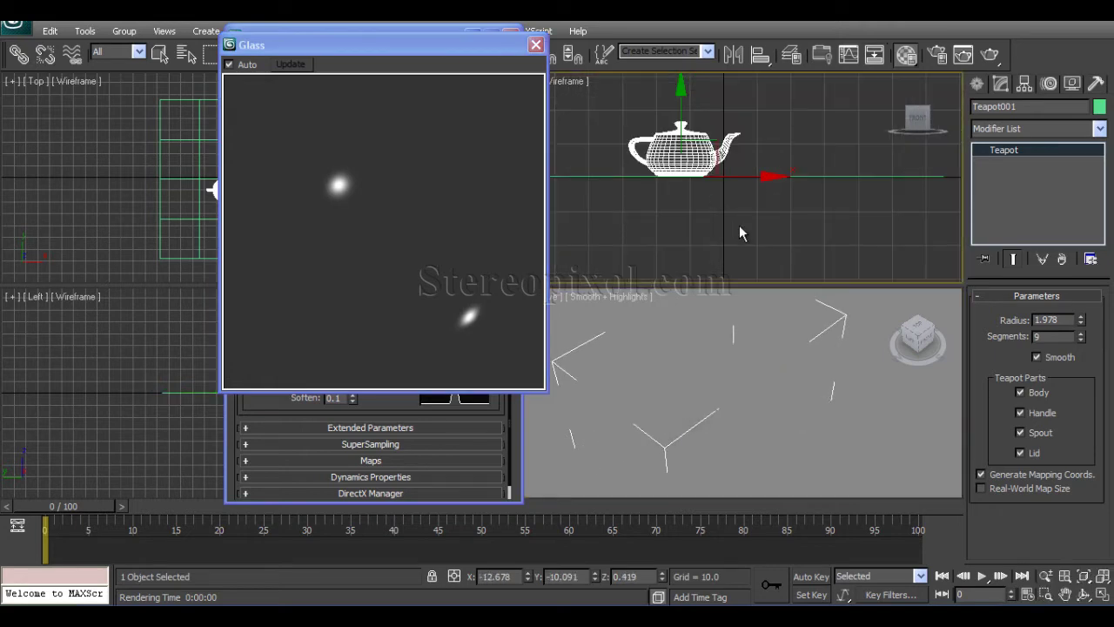
{"action": "key", "text": "z"}
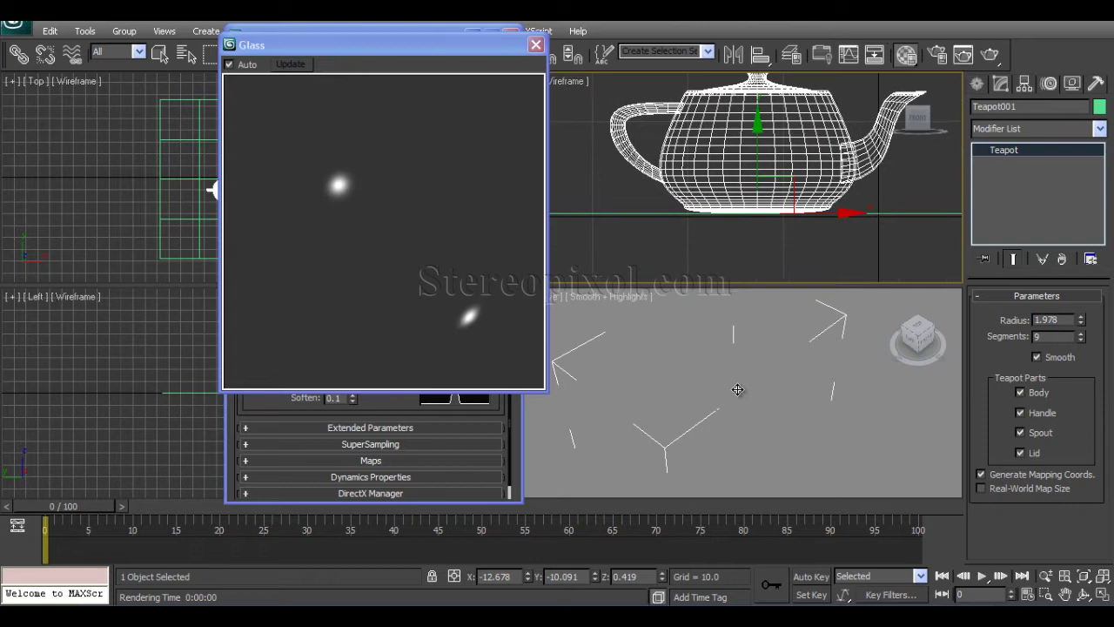
{"action": "key", "text": "z"}
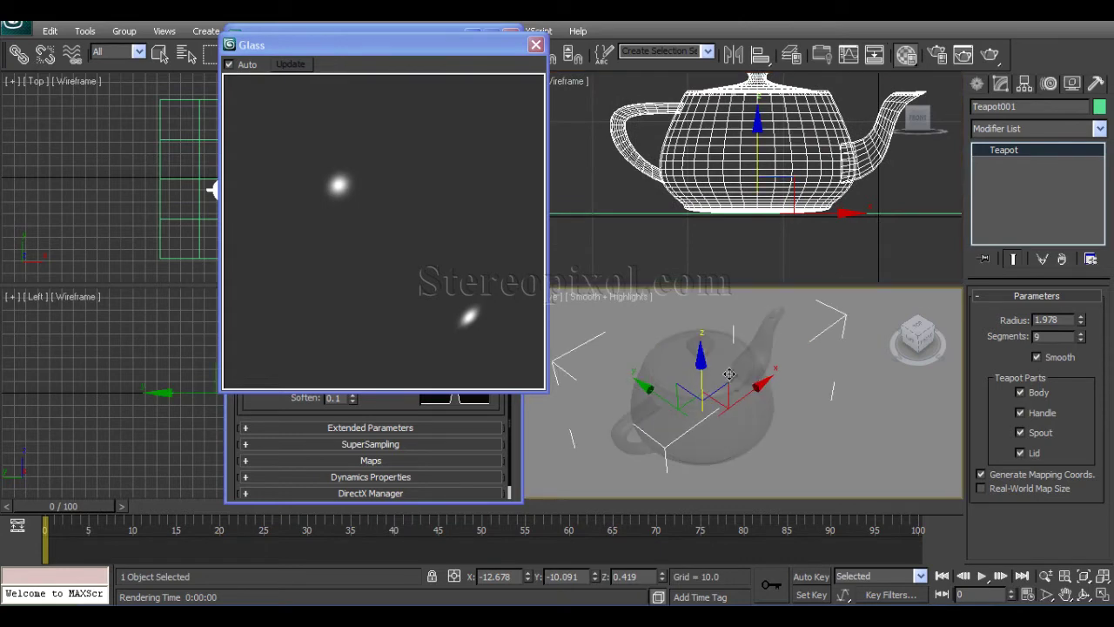
{"action": "left_click_drag", "start_coordinate": [428, 52], "coordinate": [794, 59]}
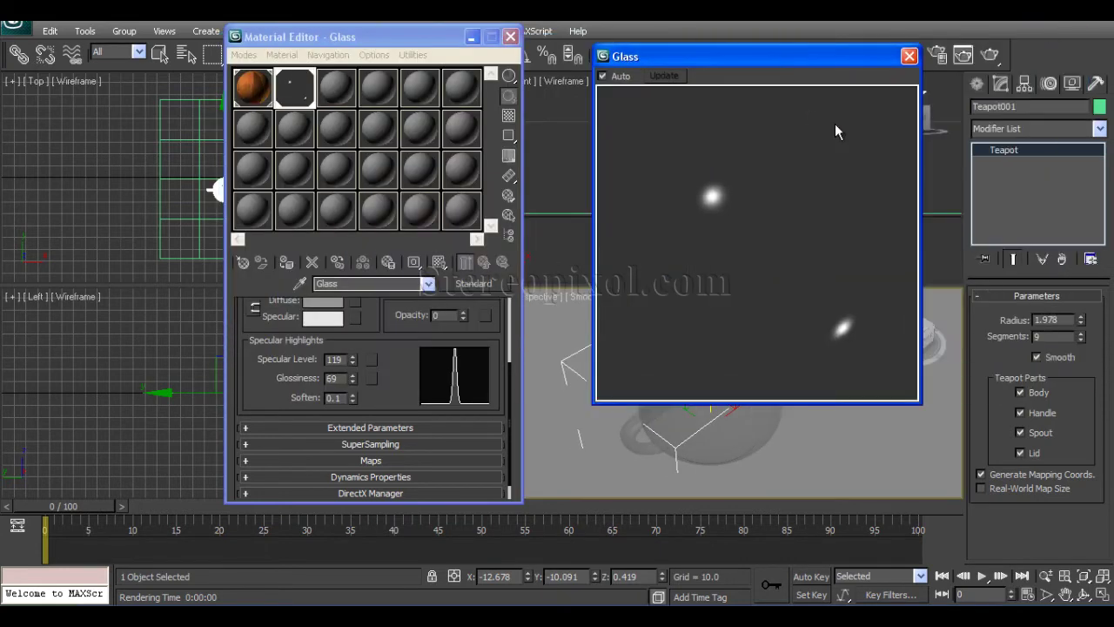
{"action": "left_click", "coordinate": [909, 56]}
{"action": "mouse_move", "coordinate": [399, 384]}
{"action": "left_mouse_down"}
{"action": "mouse_move", "coordinate": [396, 356]}
{"action": "mouse_move", "coordinate": [399, 398]}
{"action": "left_mouse_up"}
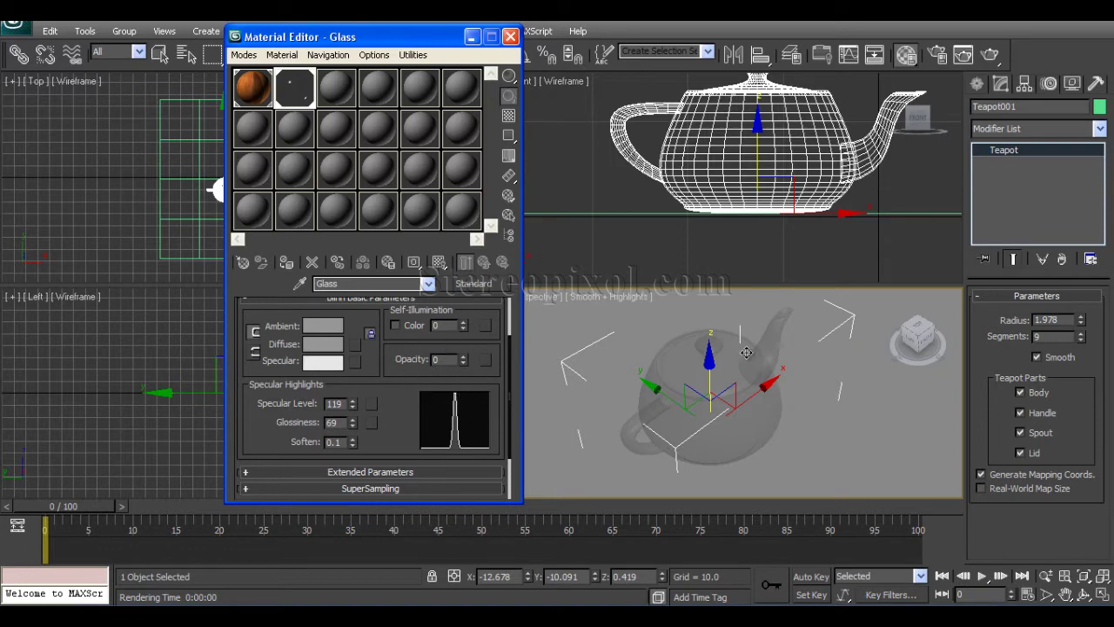
Step: Lower Glass glossiness to 57 and re-render to compare the teapot's softer highlight
{"action": "left_click", "coordinate": [990, 55]}
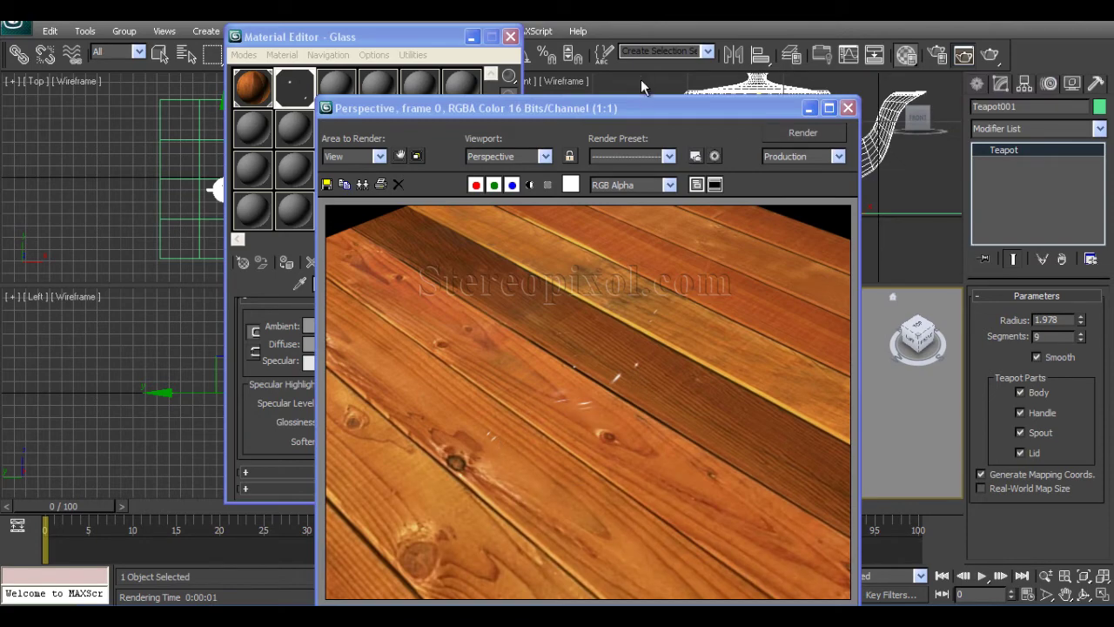
{"action": "left_click_drag", "start_coordinate": [648, 111], "coordinate": [805, 61]}
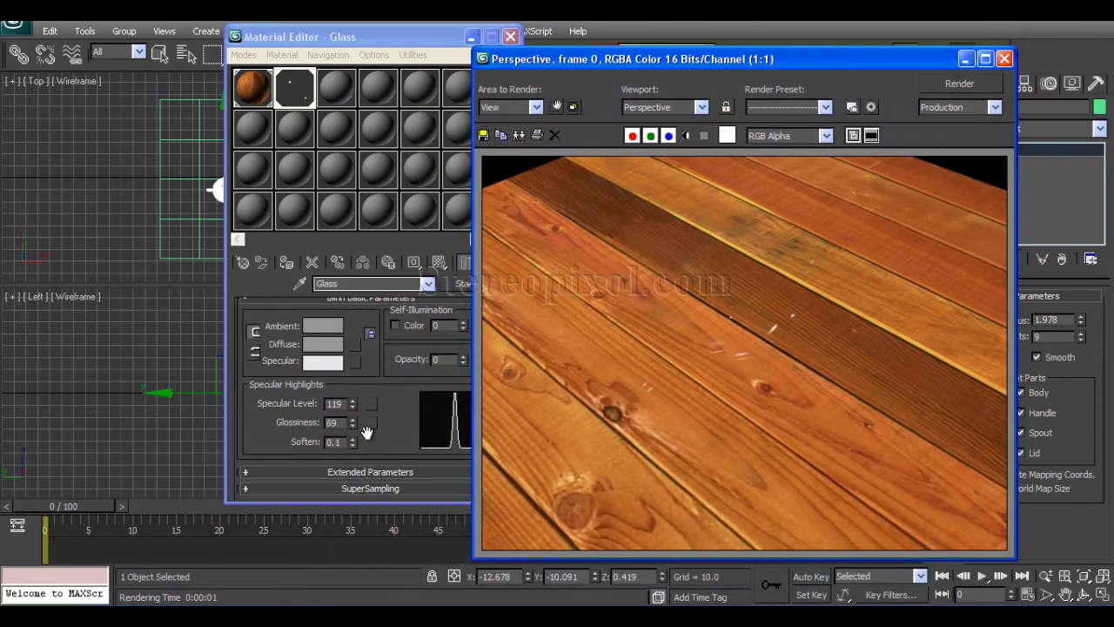
{"action": "left_click_drag", "start_coordinate": [352, 424], "coordinate": [353, 431]}
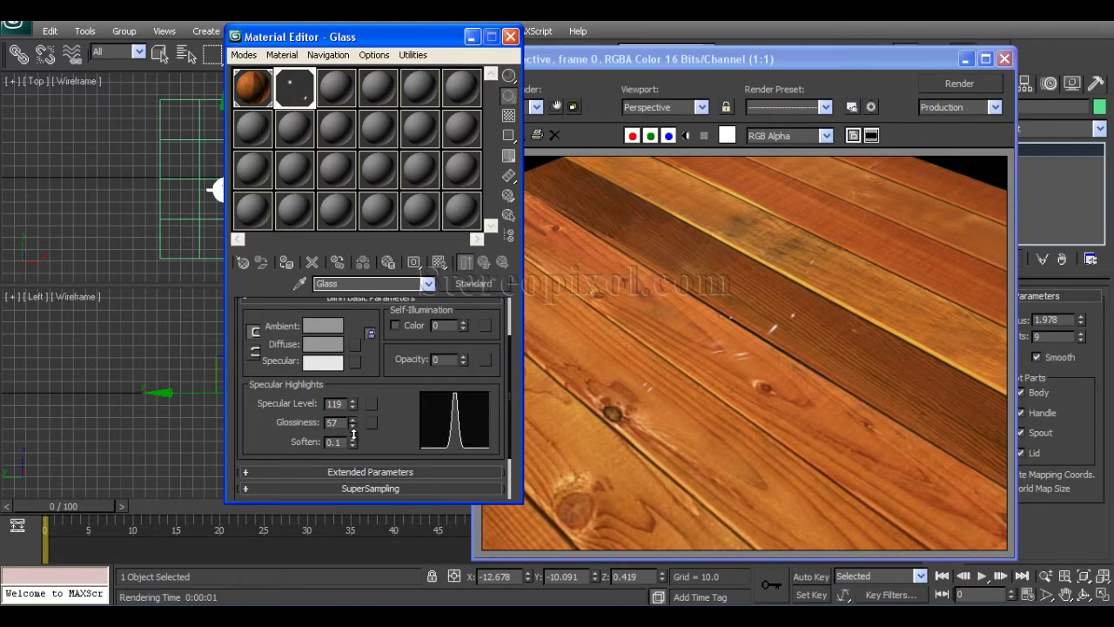
{"action": "left_click_drag", "start_coordinate": [864, 59], "coordinate": [714, 55]}
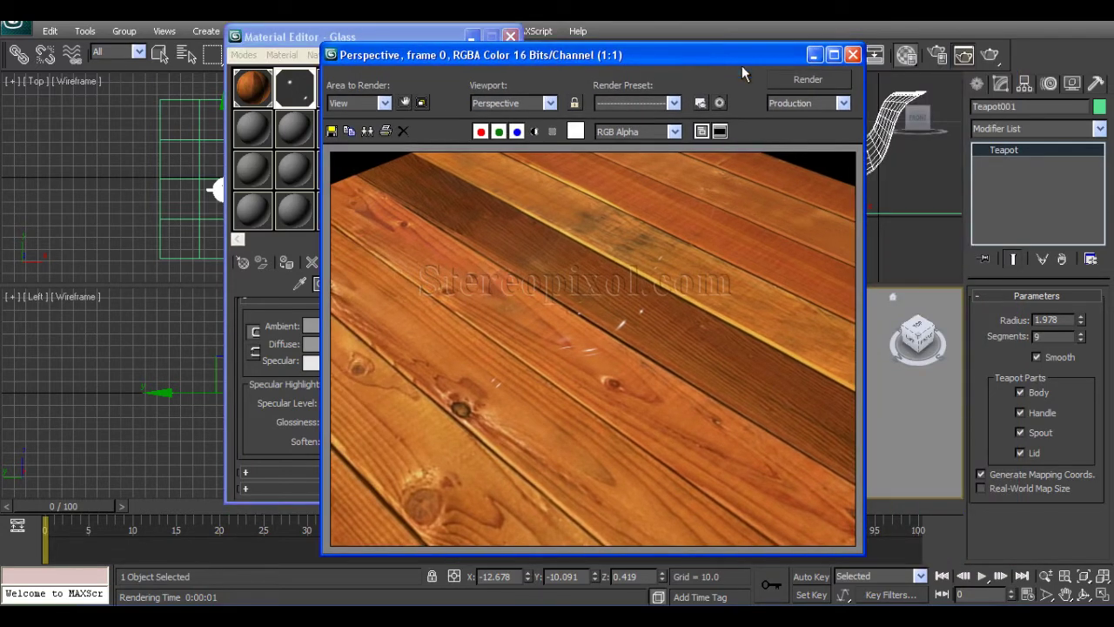
{"action": "left_click", "coordinate": [809, 79]}
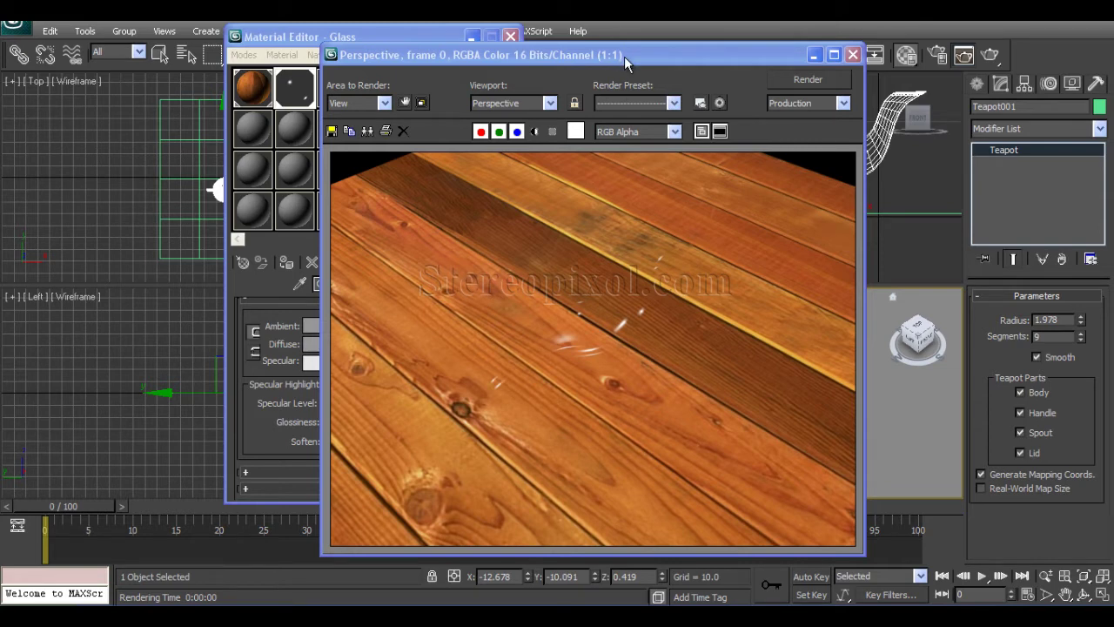
{"action": "left_click_drag", "start_coordinate": [624, 56], "coordinate": [721, 33]}
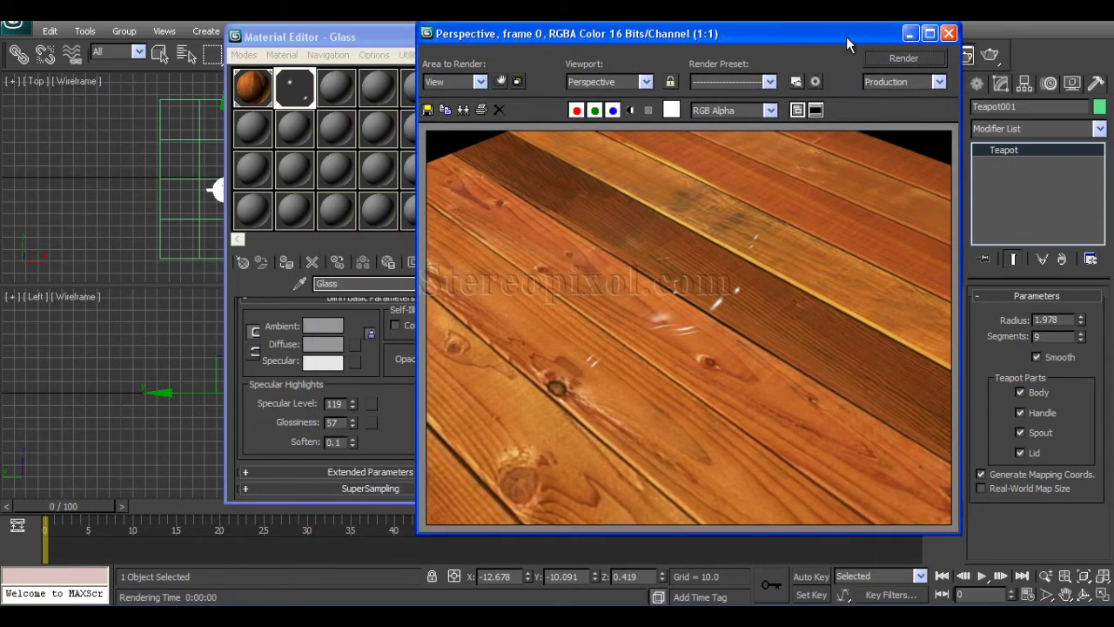
{"action": "left_click_drag", "start_coordinate": [846, 36], "coordinate": [896, 56]}
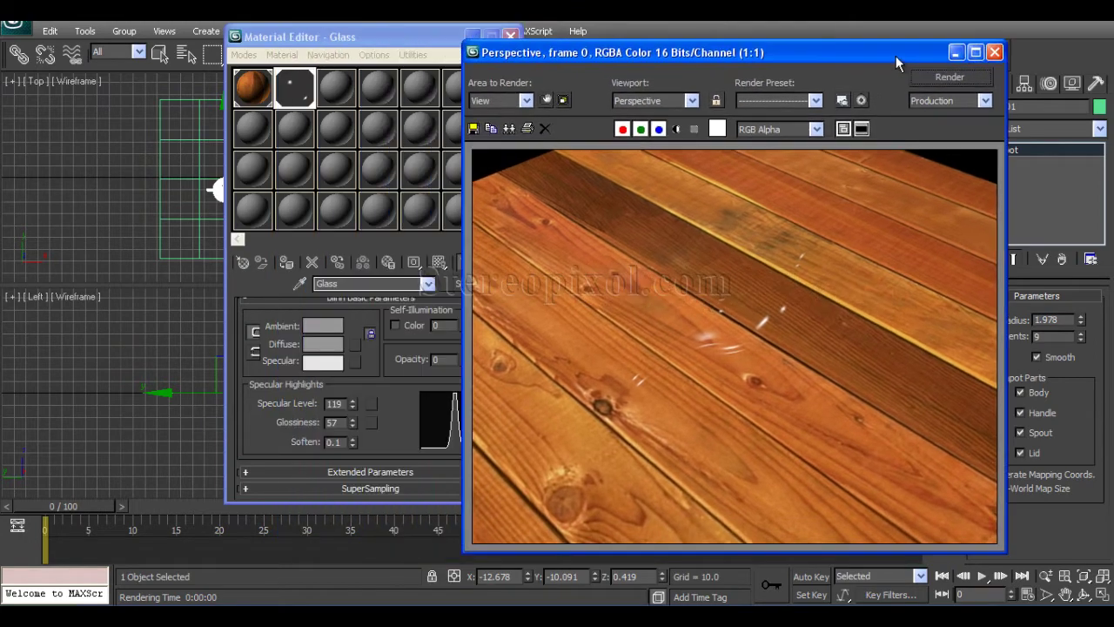
{"action": "left_click", "coordinate": [997, 55]}
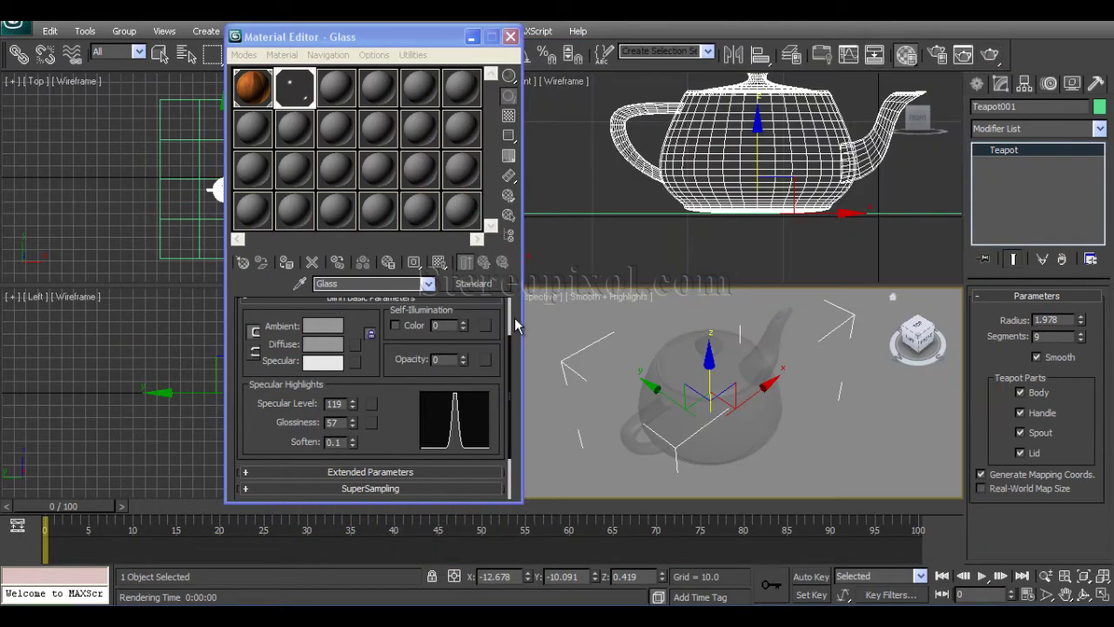
Step: Expand the Glass Maps rollout and scroll down to the Reflection and Refraction slots
{"action": "left_click", "coordinate": [516, 356]}
{"action": "scroll", "coordinate": [503, 380], "scroll_direction": "down", "scroll_amount": 2}
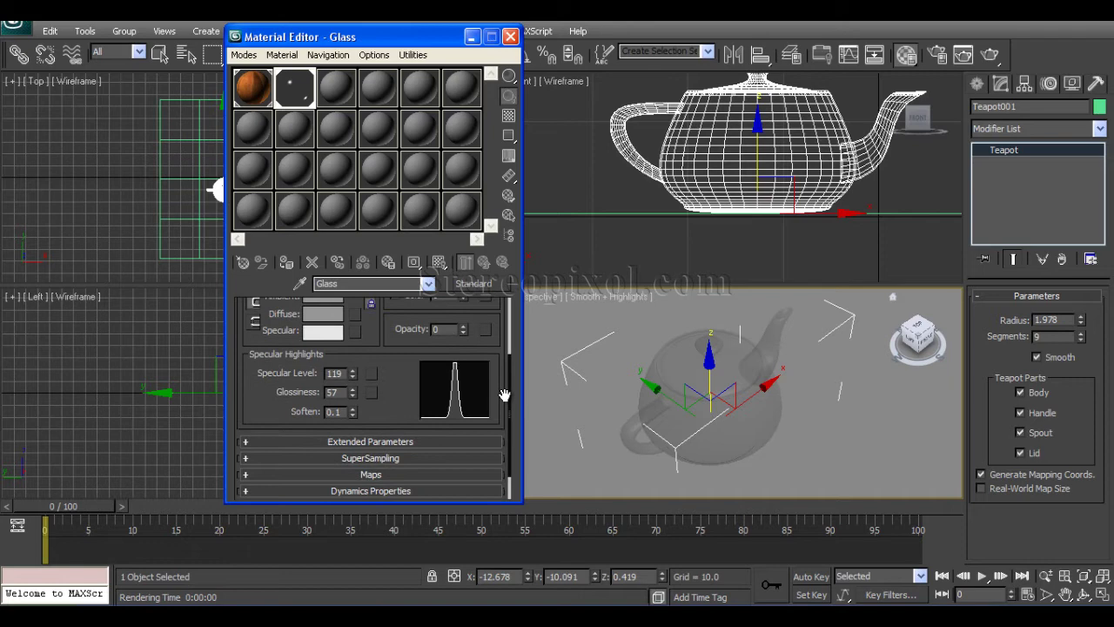
{"action": "scroll", "coordinate": [504, 396], "scroll_direction": "down", "scroll_amount": 1}
{"action": "left_click", "coordinate": [373, 438]}
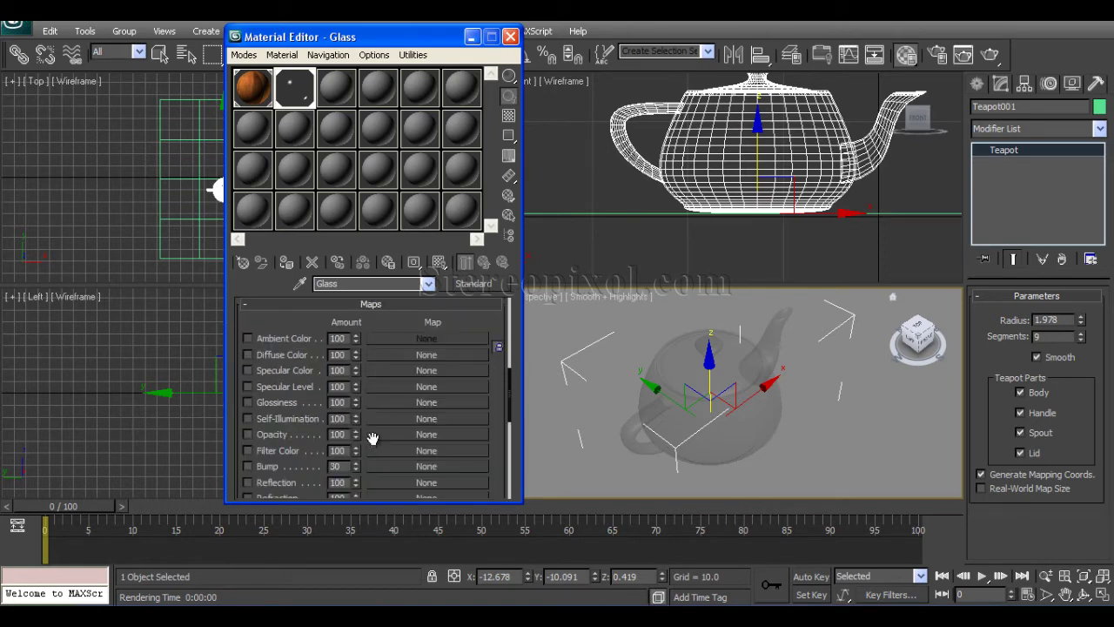
{"action": "left_click_drag", "start_coordinate": [500, 368], "coordinate": [508, 467]}
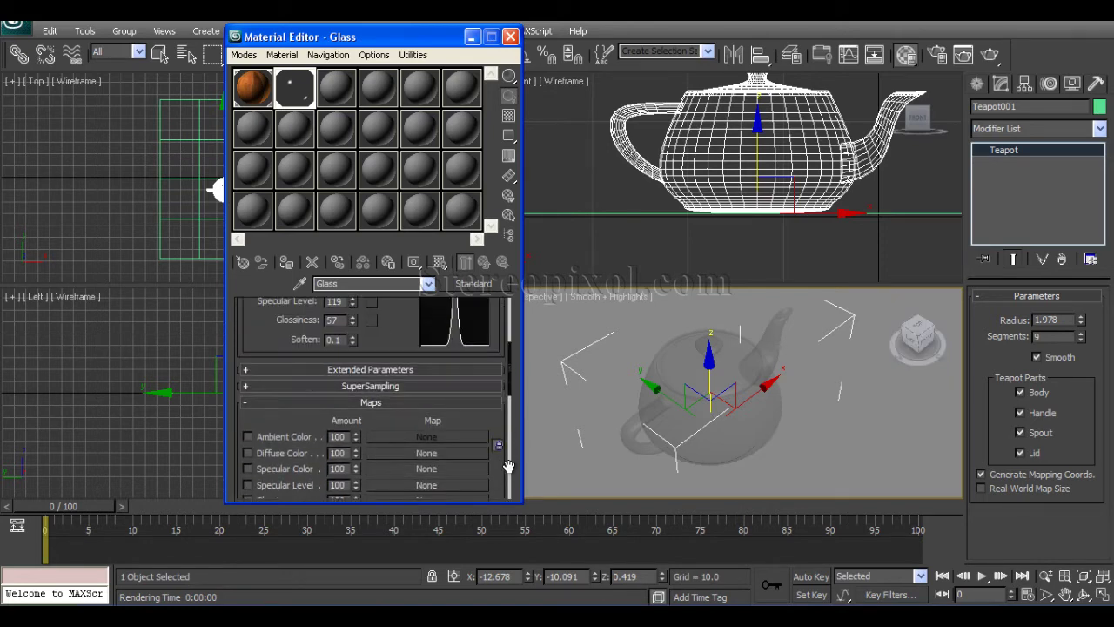
{"action": "scroll", "coordinate": [509, 467], "scroll_direction": "down", "scroll_amount": 5}
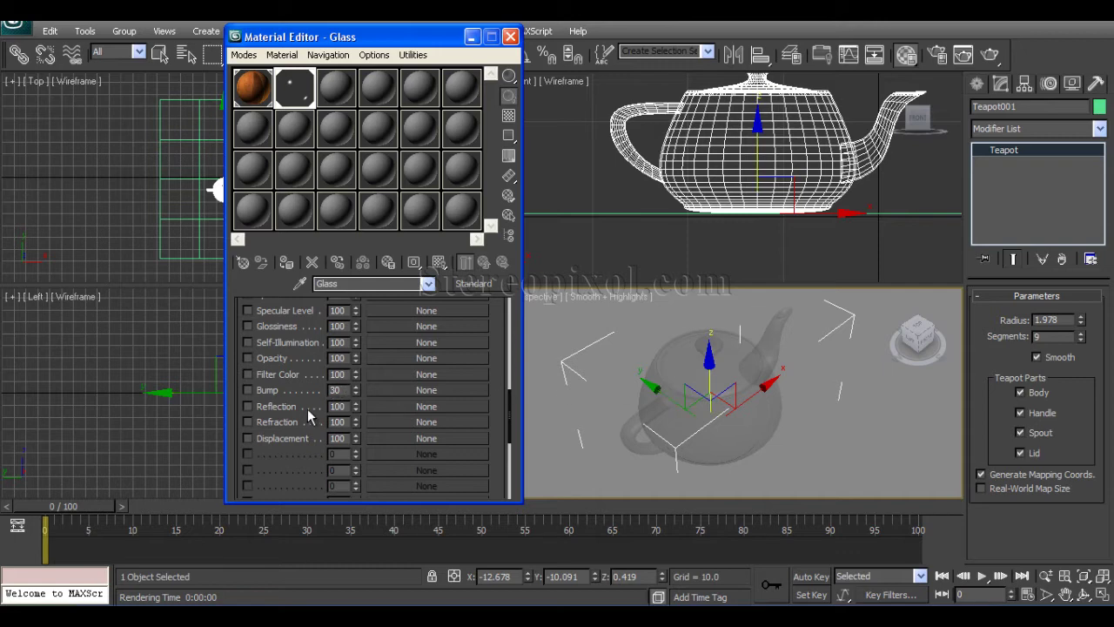
Step: Choose Raytrace from the Material/Map Browser for the Glass Reflection map slot
{"action": "left_click", "coordinate": [382, 405]}
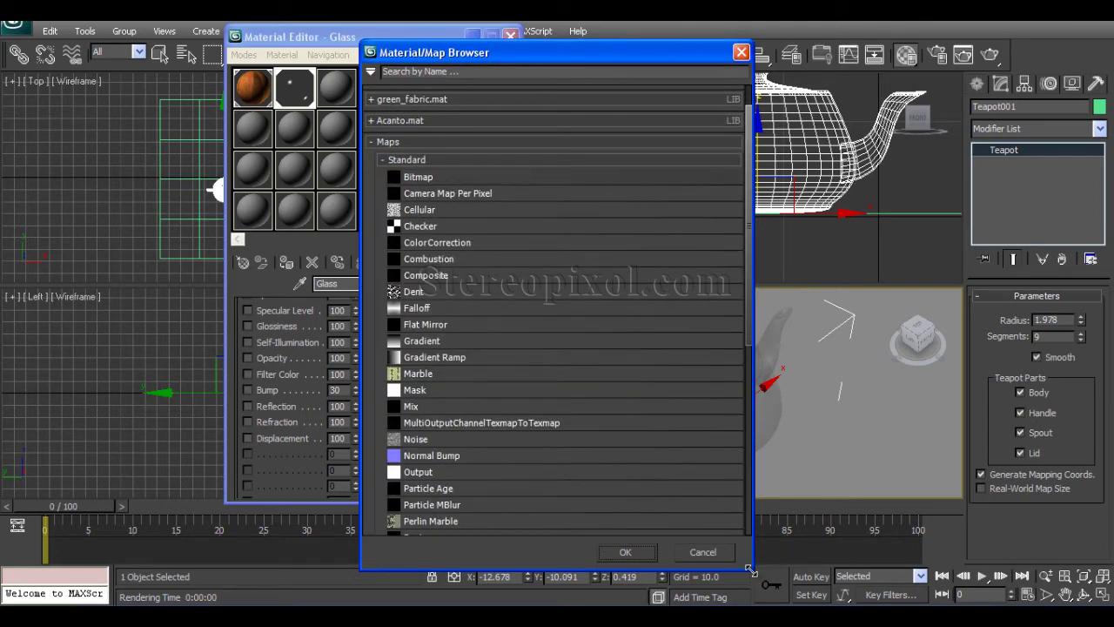
{"action": "left_click_drag", "start_coordinate": [753, 572], "coordinate": [748, 597]}
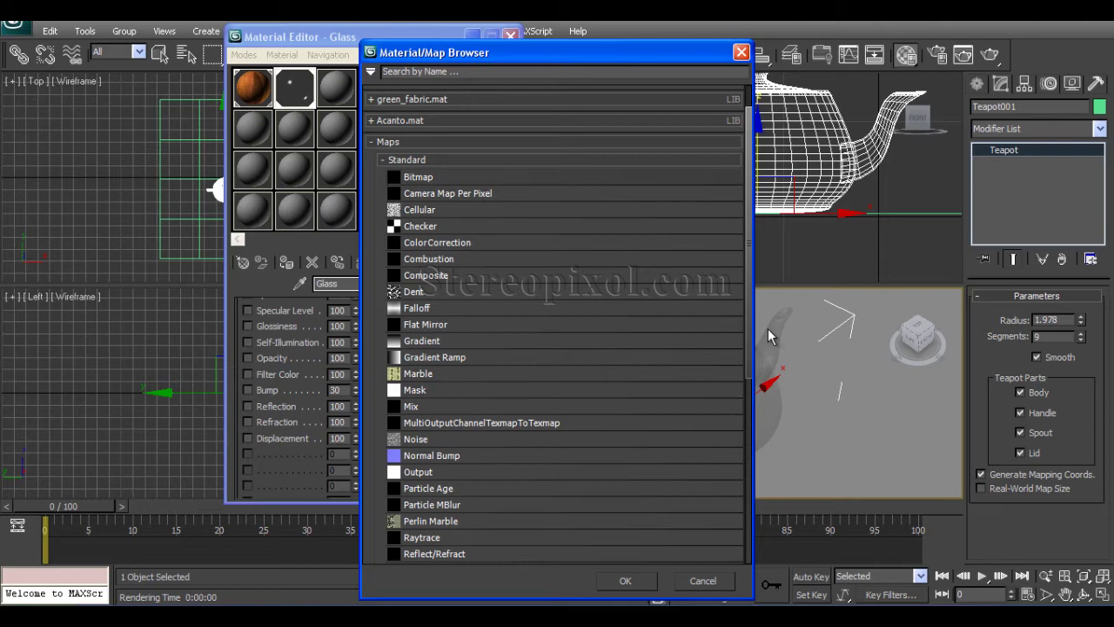
{"action": "double_click", "coordinate": [402, 537]}
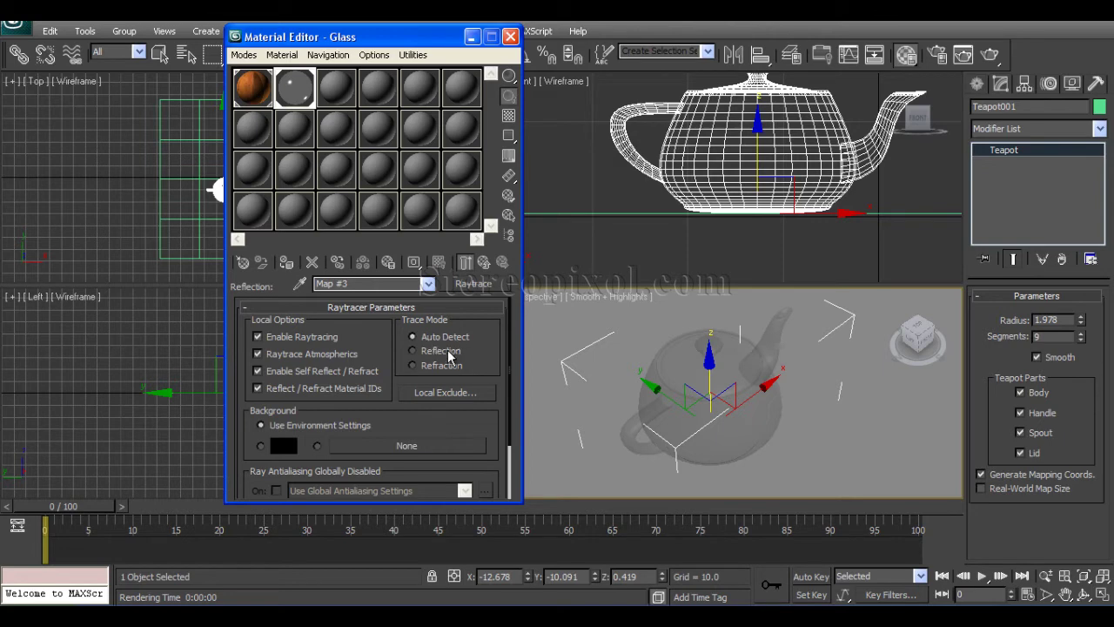
Step: Copy the reflection Raytrace map into the Refraction slot as Map #4 and set its Trace Mode to Refraction
{"action": "left_click", "coordinate": [484, 262]}
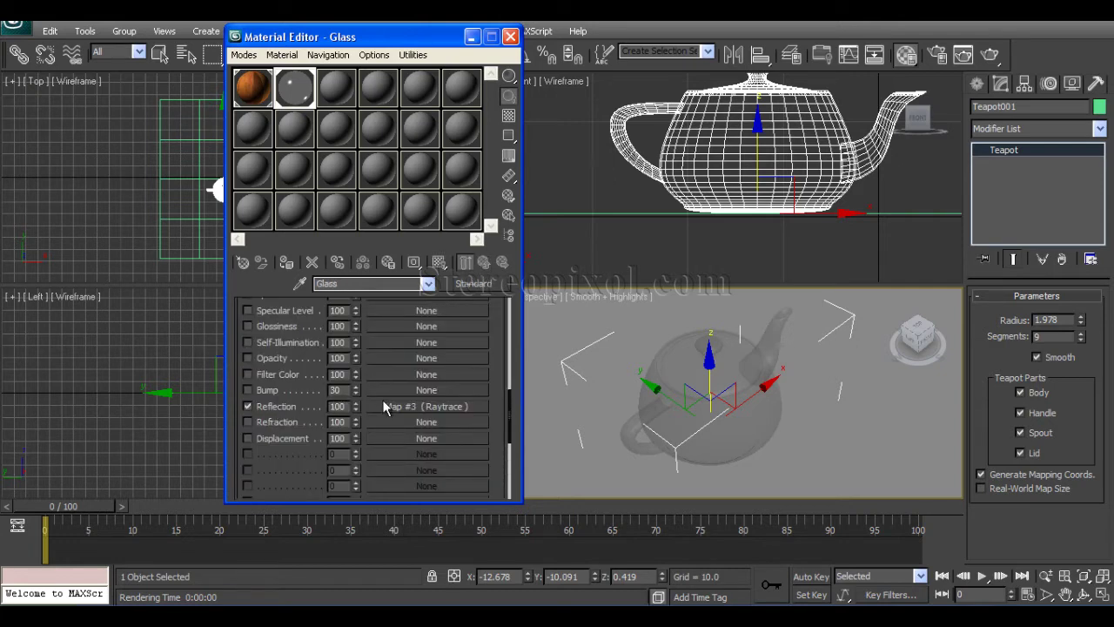
{"action": "left_click_drag", "start_coordinate": [394, 408], "coordinate": [395, 420]}
{"action": "left_click_drag", "start_coordinate": [395, 420], "coordinate": [395, 420]}
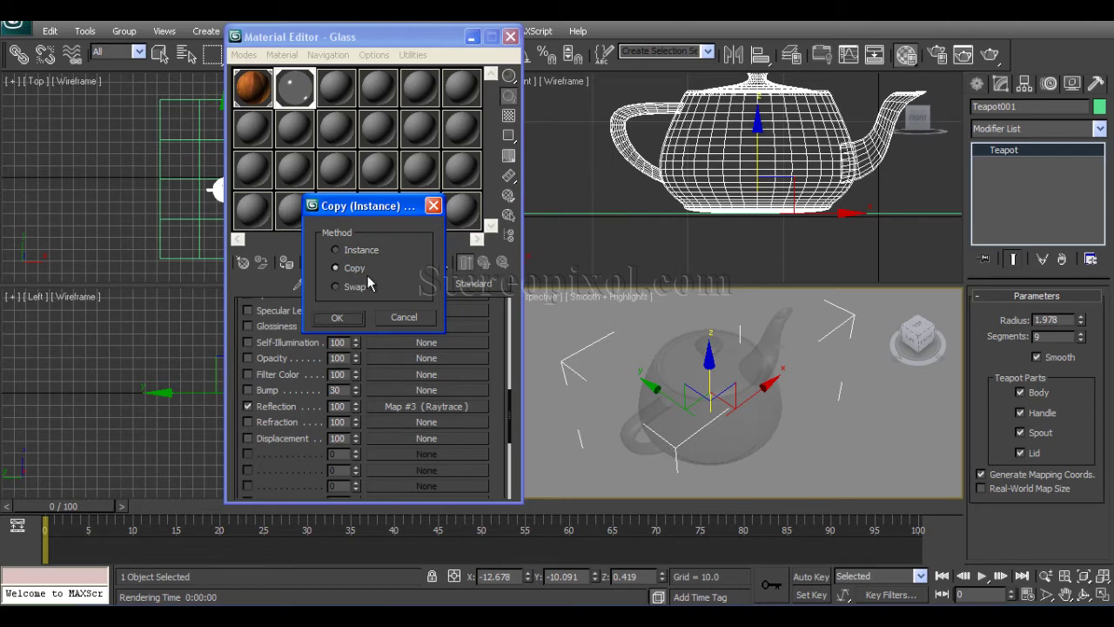
{"action": "left_click", "coordinate": [348, 320]}
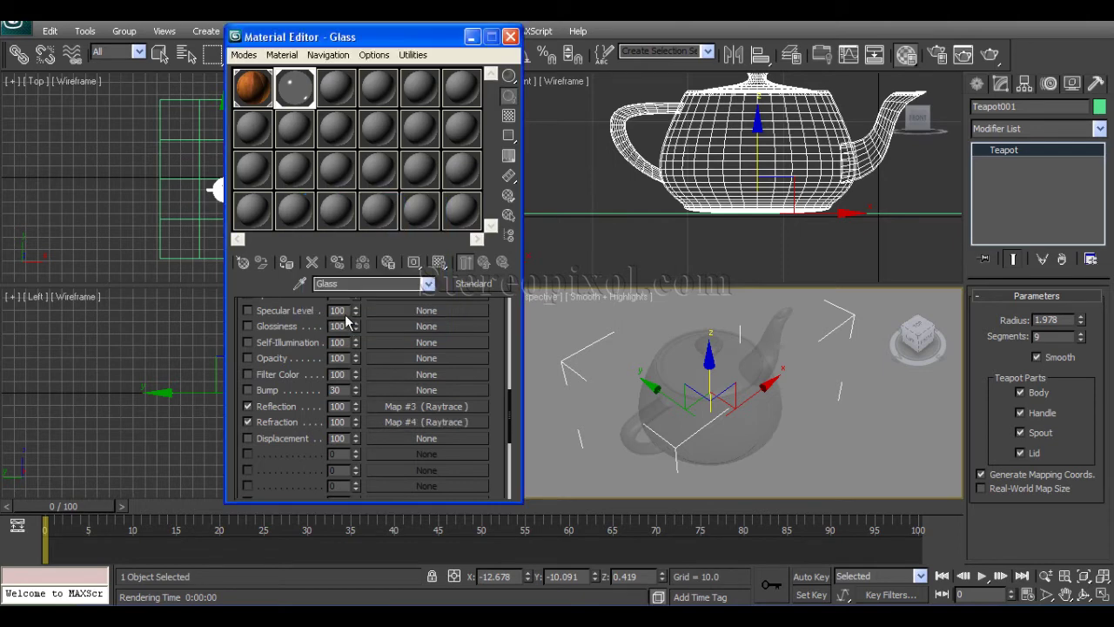
{"action": "left_click", "coordinate": [426, 422]}
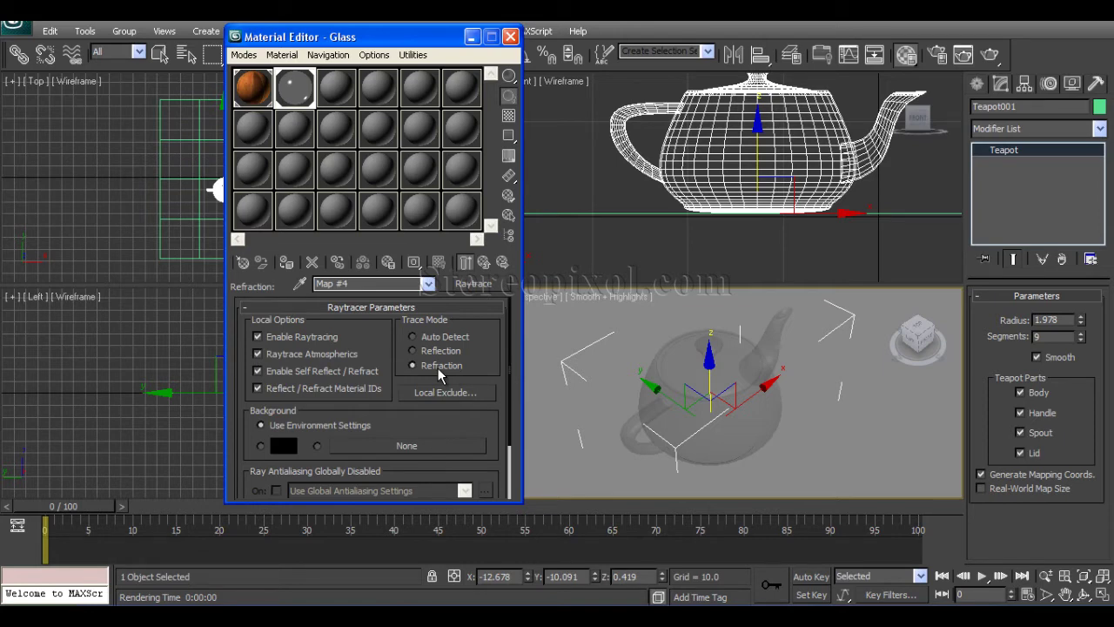
{"action": "left_click", "coordinate": [437, 366]}
{"action": "left_click", "coordinate": [483, 263]}
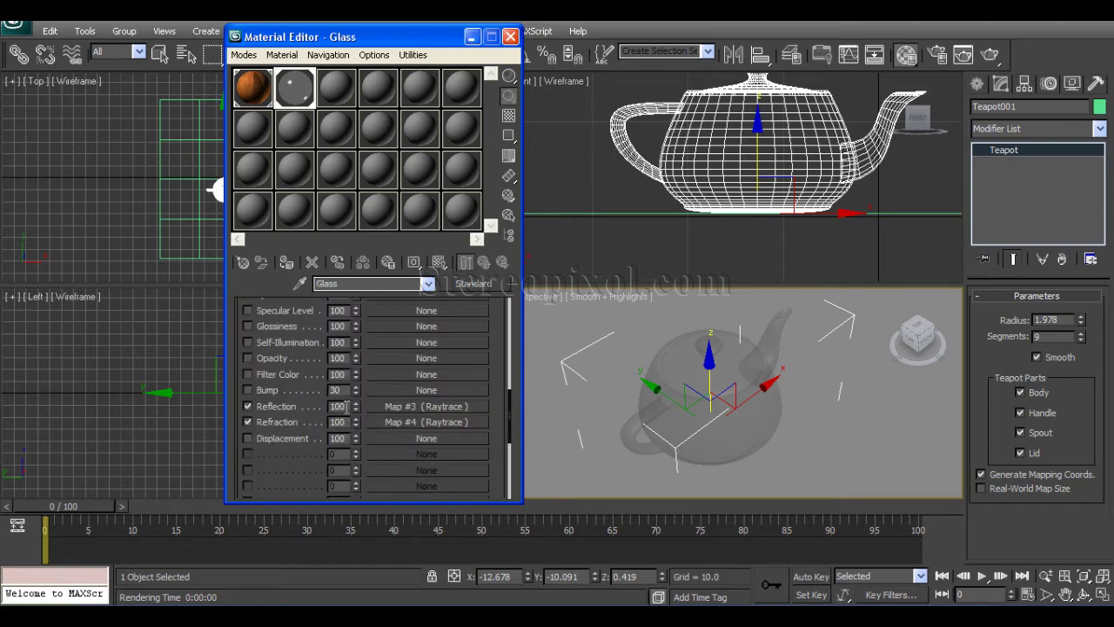
{"action": "double_click", "coordinate": [335, 406]}
Step: Test render the glass teapot with the Raytrace maps, then close the render window
{"action": "right_click", "coordinate": [579, 369]}
{"action": "key", "text": "Escape"}
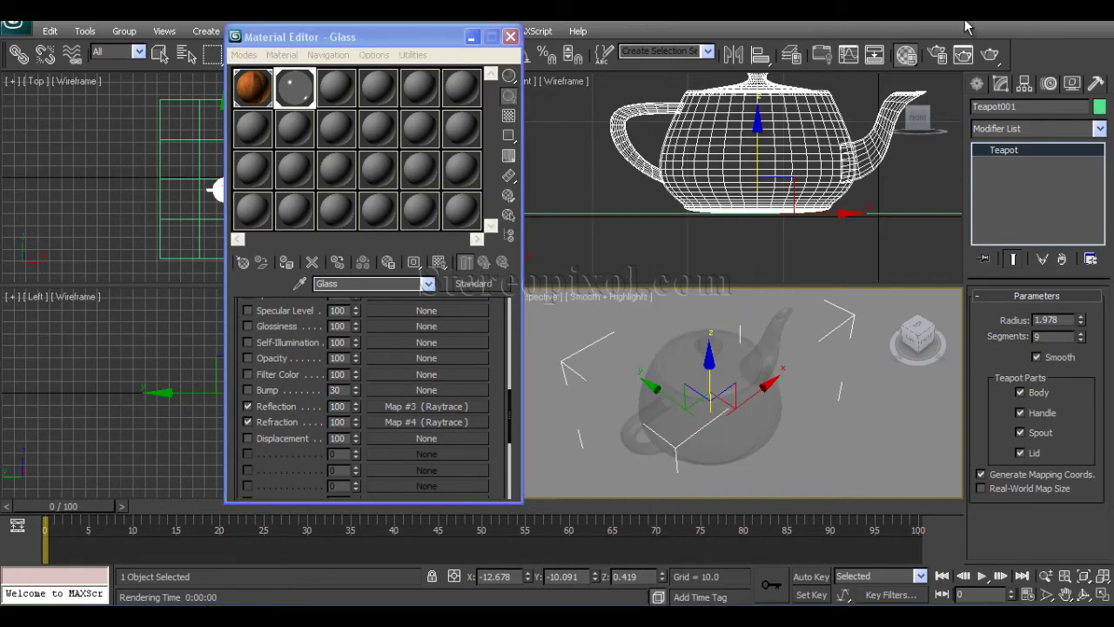
{"action": "left_click", "coordinate": [997, 55]}
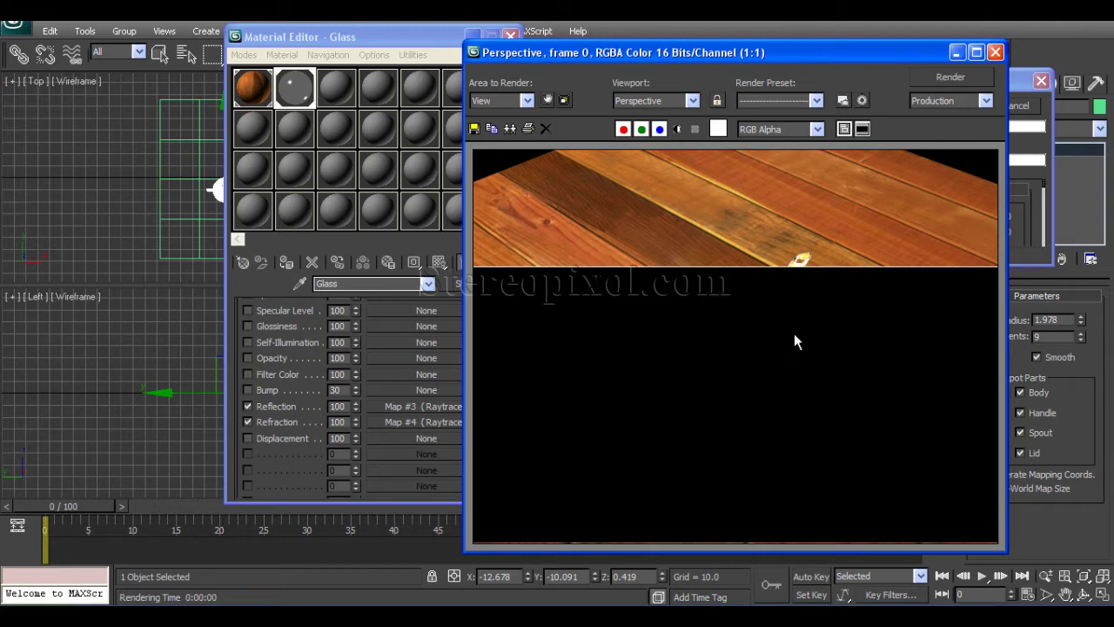
{"action": "left_click_drag", "start_coordinate": [734, 59], "coordinate": [787, 48]}
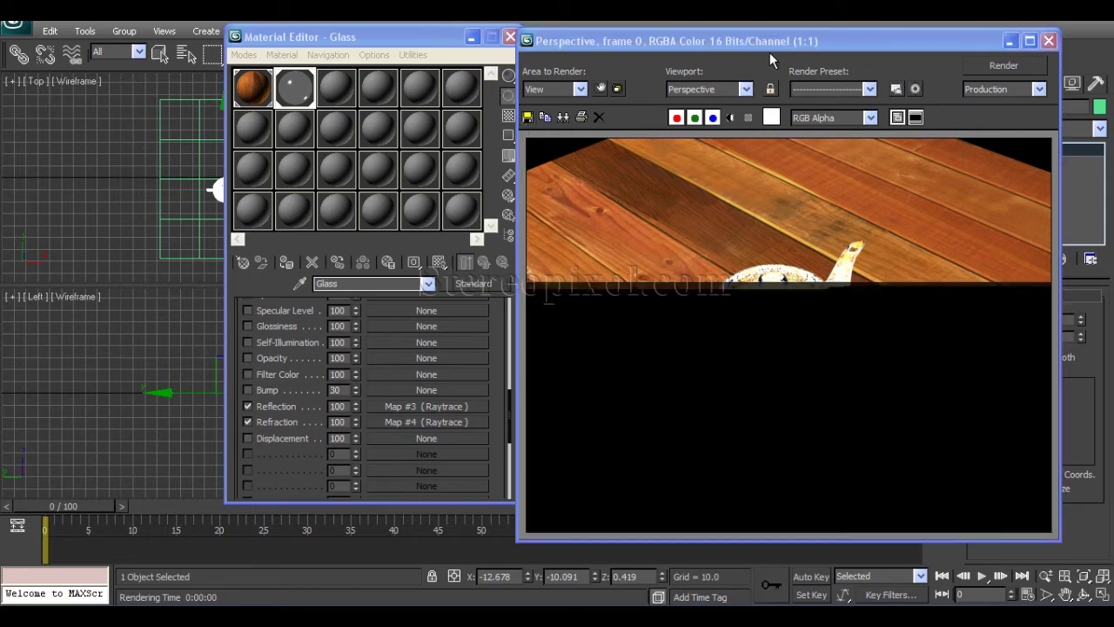
{"action": "left_click_drag", "start_coordinate": [771, 46], "coordinate": [831, 40]}
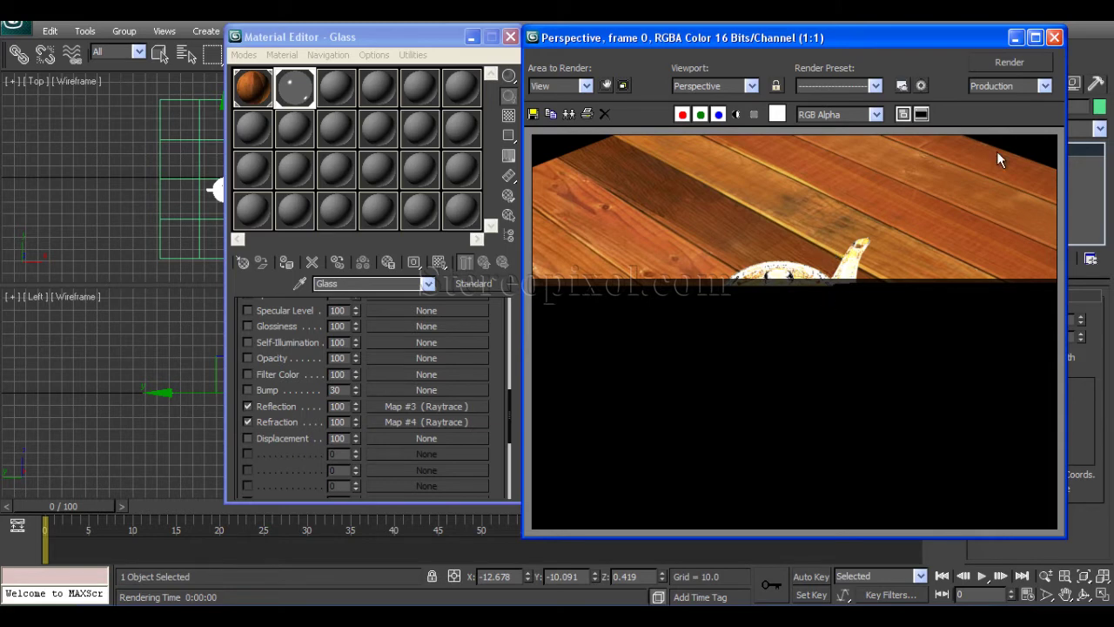
{"action": "left_click", "coordinate": [1055, 37]}
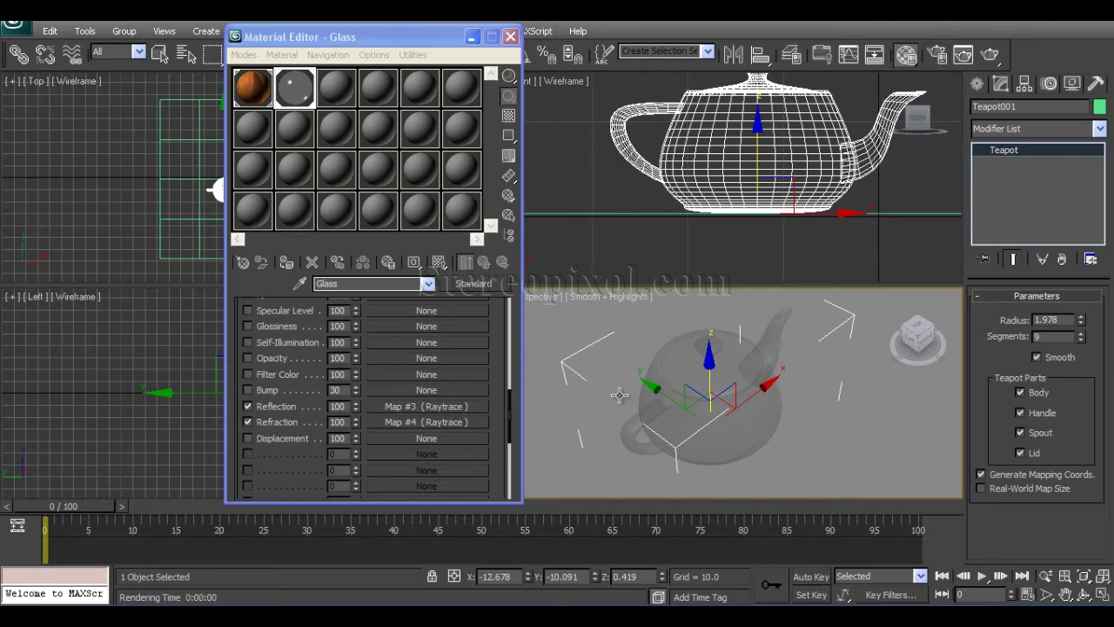
Step: Set the Glass Reflection amount to 10 and the Refraction amount to 20
{"action": "double_click", "coordinate": [345, 406]}
{"action": "type", "text": "10"}
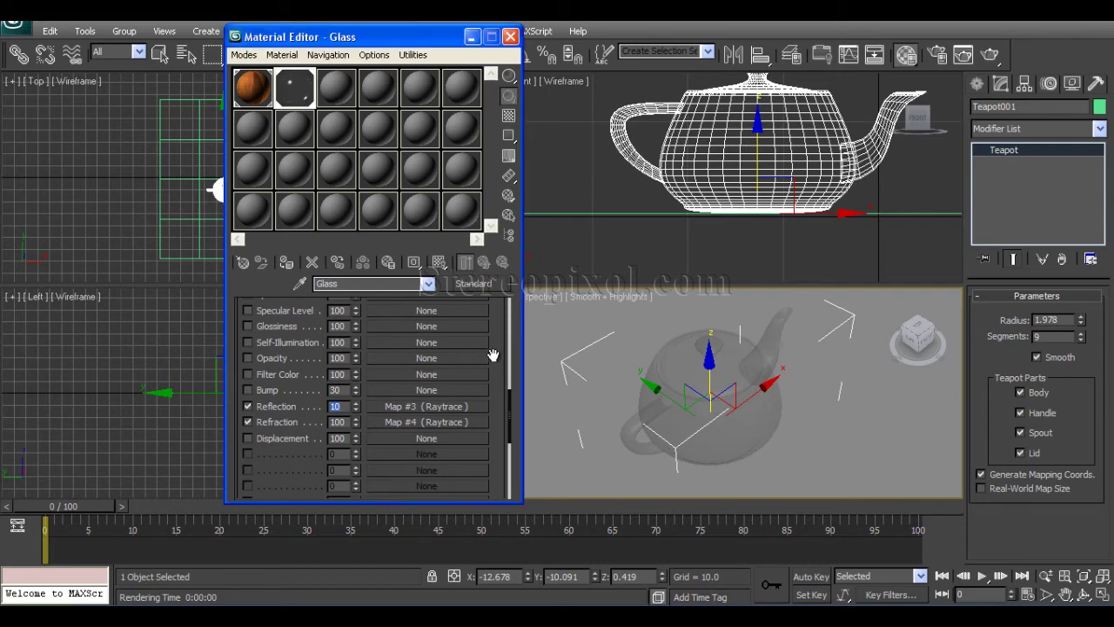
{"action": "double_click", "coordinate": [345, 421]}
{"action": "type", "text": "20"}
{"action": "key", "text": "Return"}
Step: In Render Setup's Assign Renderer, make mental ray Renderer the production renderer
{"action": "left_click", "coordinate": [941, 58]}
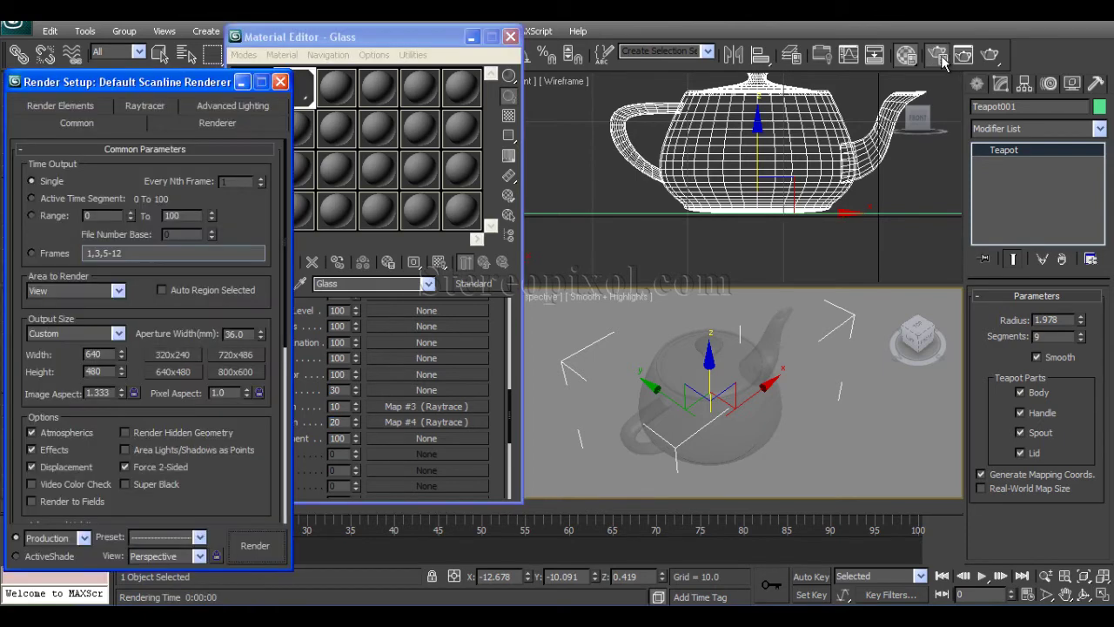
{"action": "left_click_drag", "start_coordinate": [157, 88], "coordinate": [260, 51]}
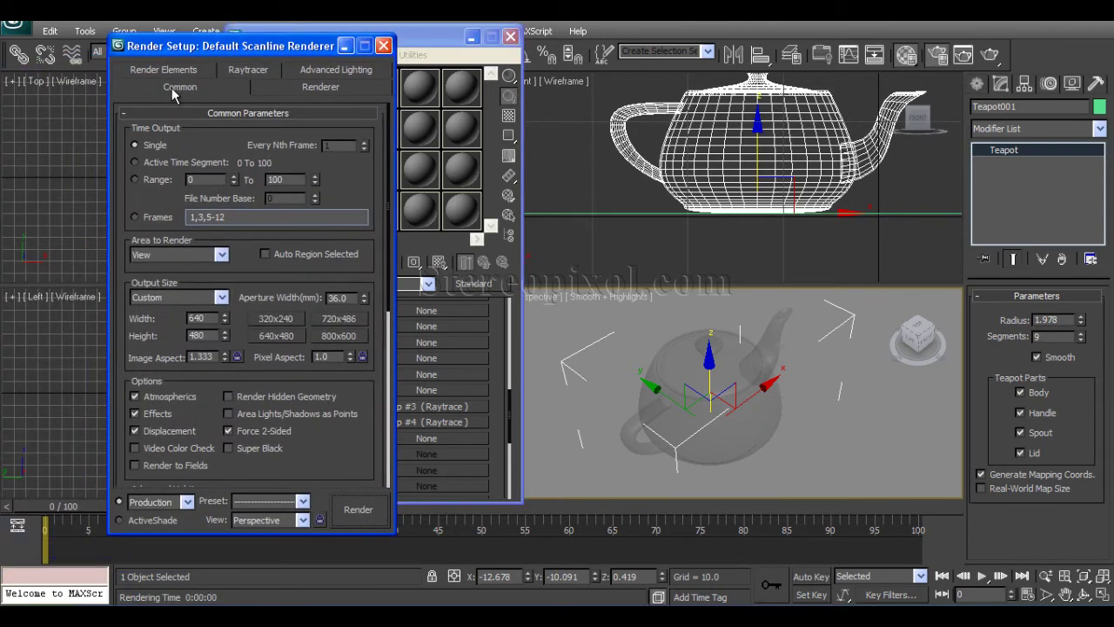
{"action": "left_click_drag", "start_coordinate": [320, 442], "coordinate": [320, 213]}
{"action": "scroll", "coordinate": [300, 363], "scroll_direction": "down", "scroll_amount": 3}
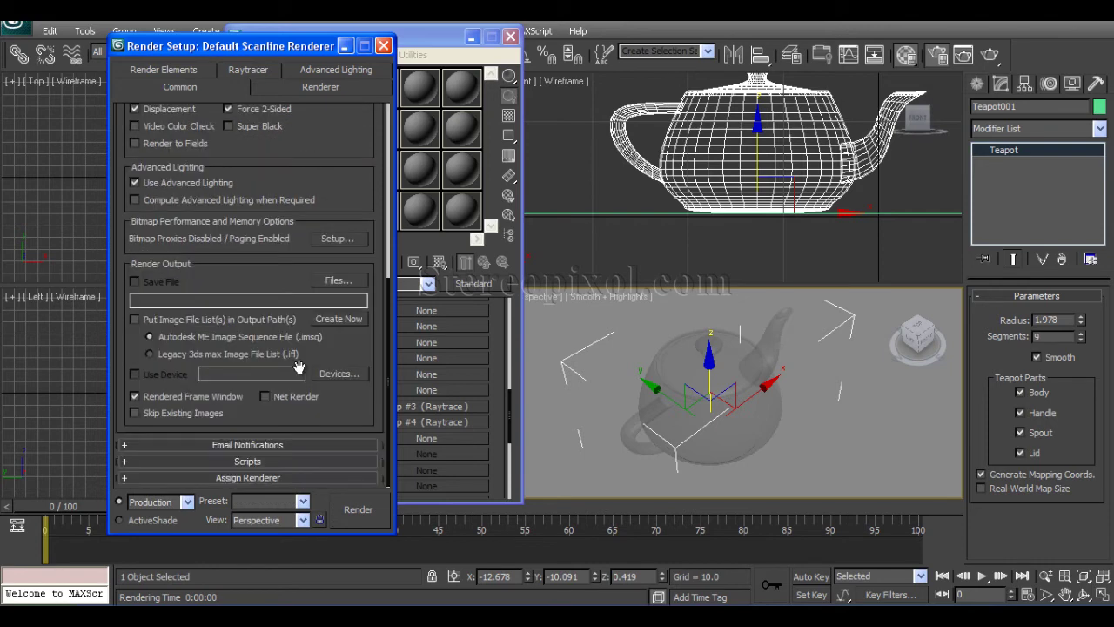
{"action": "left_click", "coordinate": [232, 479]}
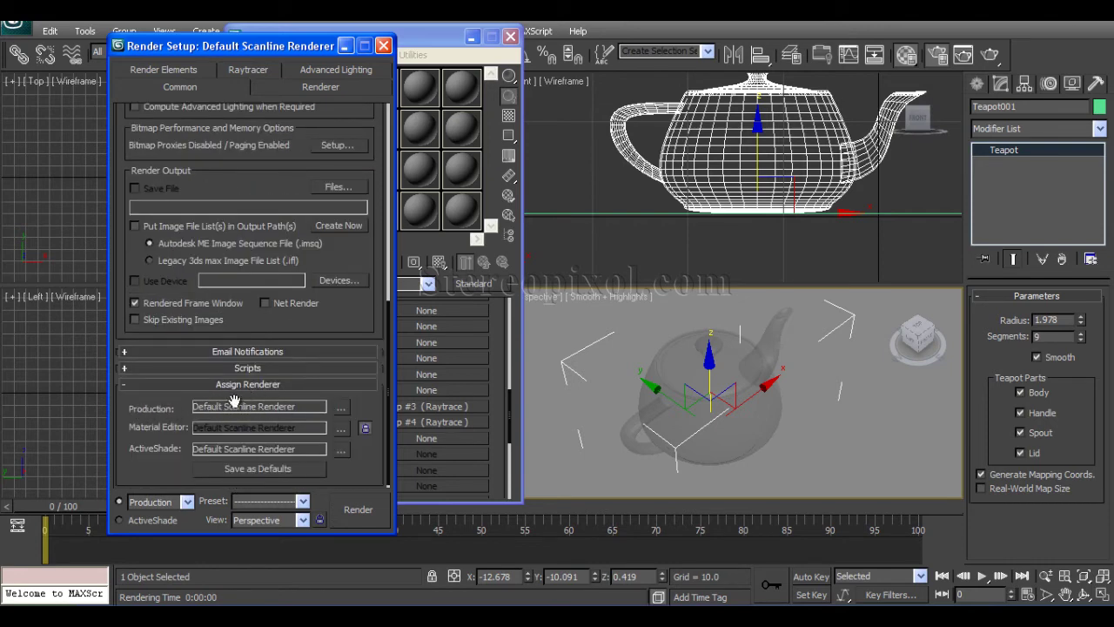
{"action": "left_click", "coordinate": [341, 408]}
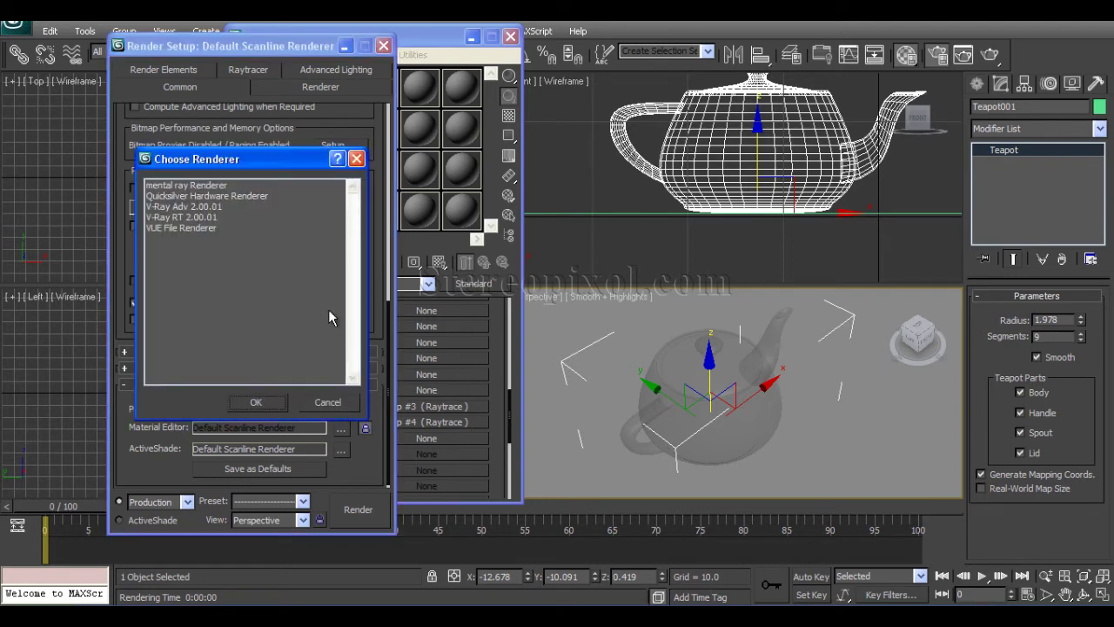
{"action": "left_click", "coordinate": [186, 186]}
{"action": "left_click", "coordinate": [252, 400]}
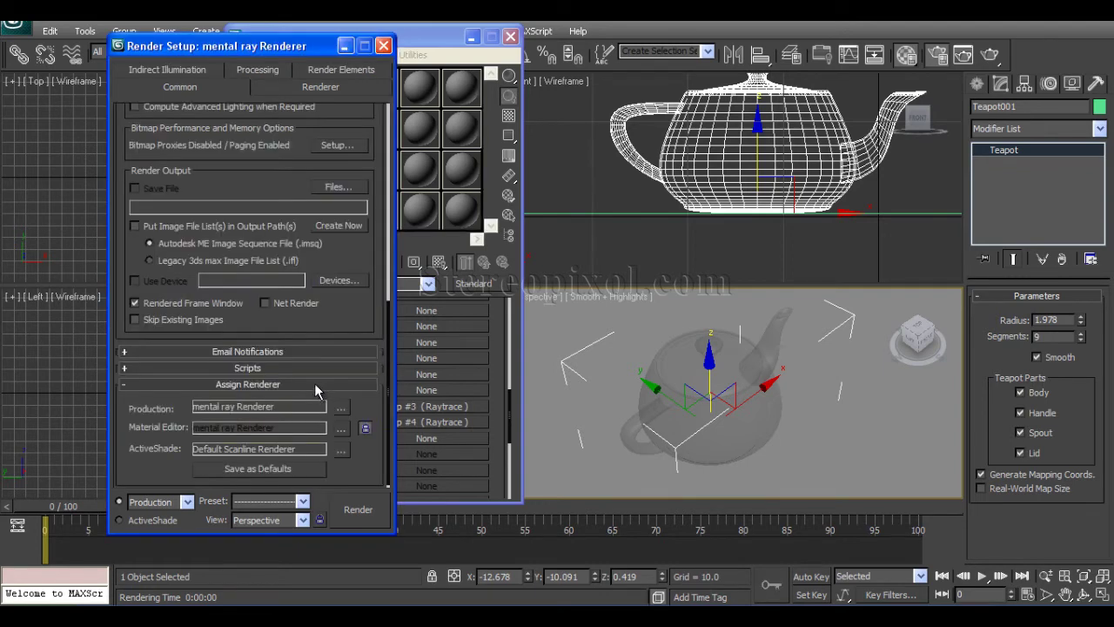
Step: Turn off Enable Final Gather under Indirect Illumination, and switch the viewport to Move
{"action": "left_click_drag", "start_coordinate": [259, 174], "coordinate": [238, 366]}
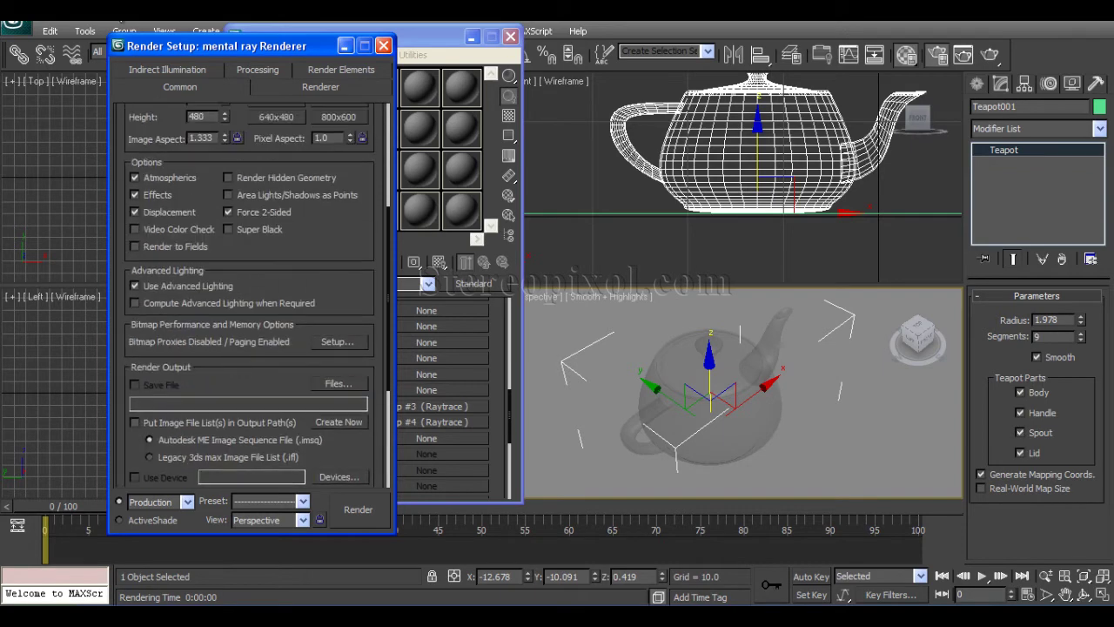
{"action": "left_click", "coordinate": [168, 71]}
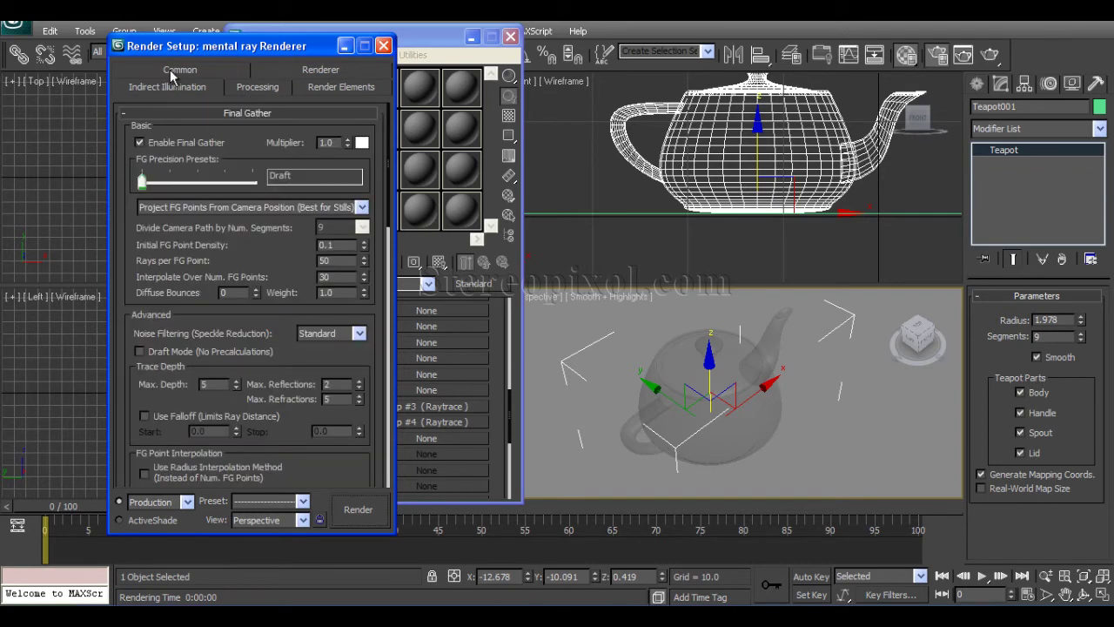
{"action": "left_click", "coordinate": [141, 144]}
{"action": "left_click", "coordinate": [140, 142]}
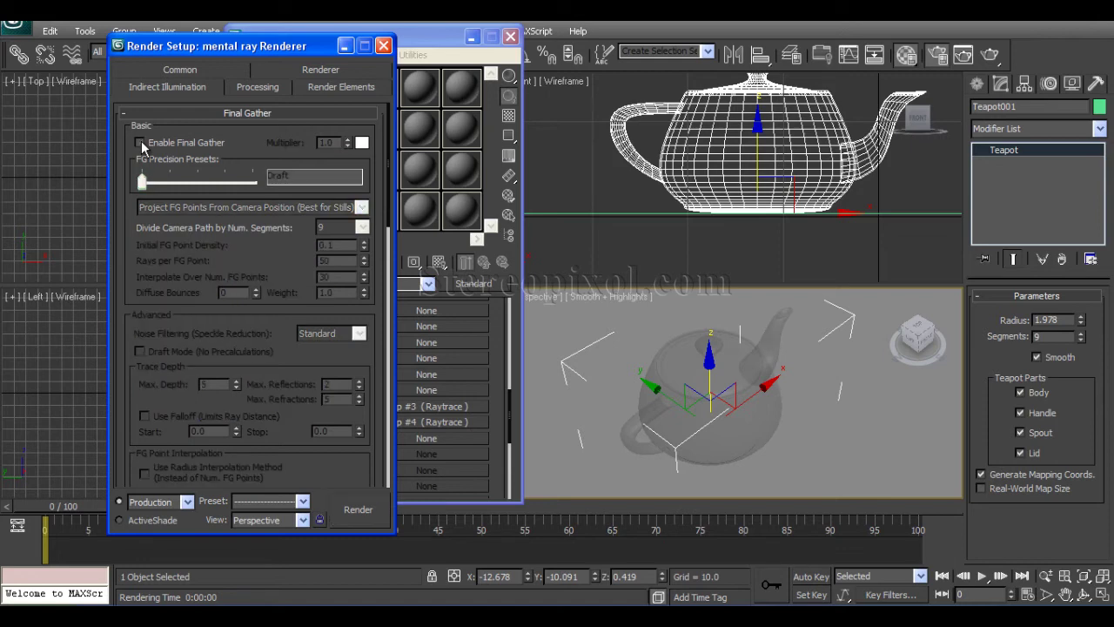
{"action": "left_click", "coordinate": [180, 70]}
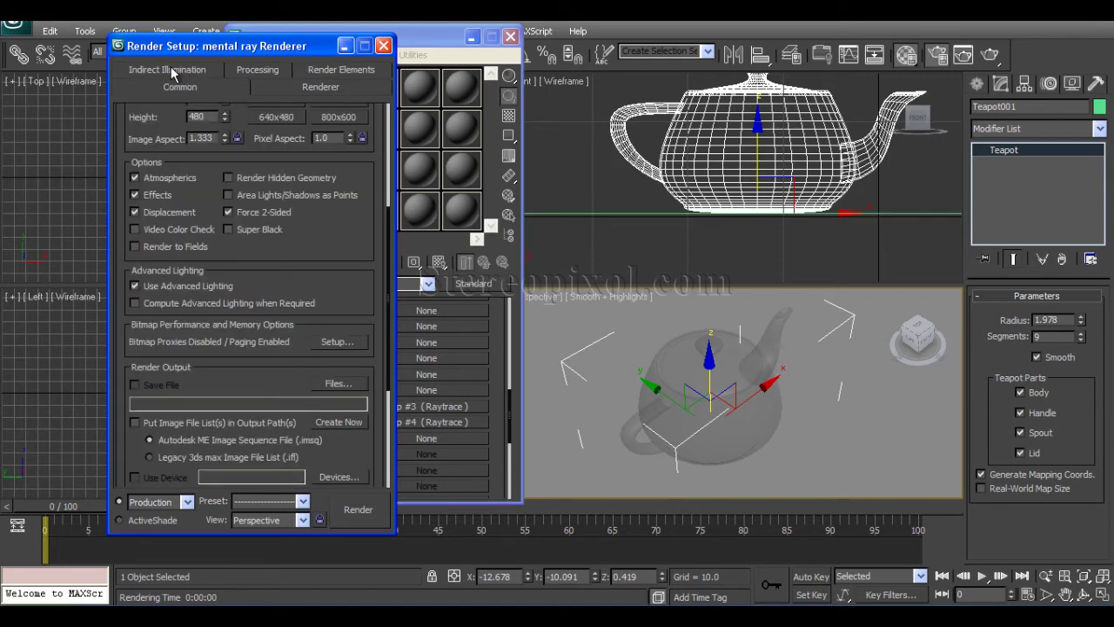
{"action": "scroll", "coordinate": [306, 279], "scroll_direction": "up", "scroll_amount": 2}
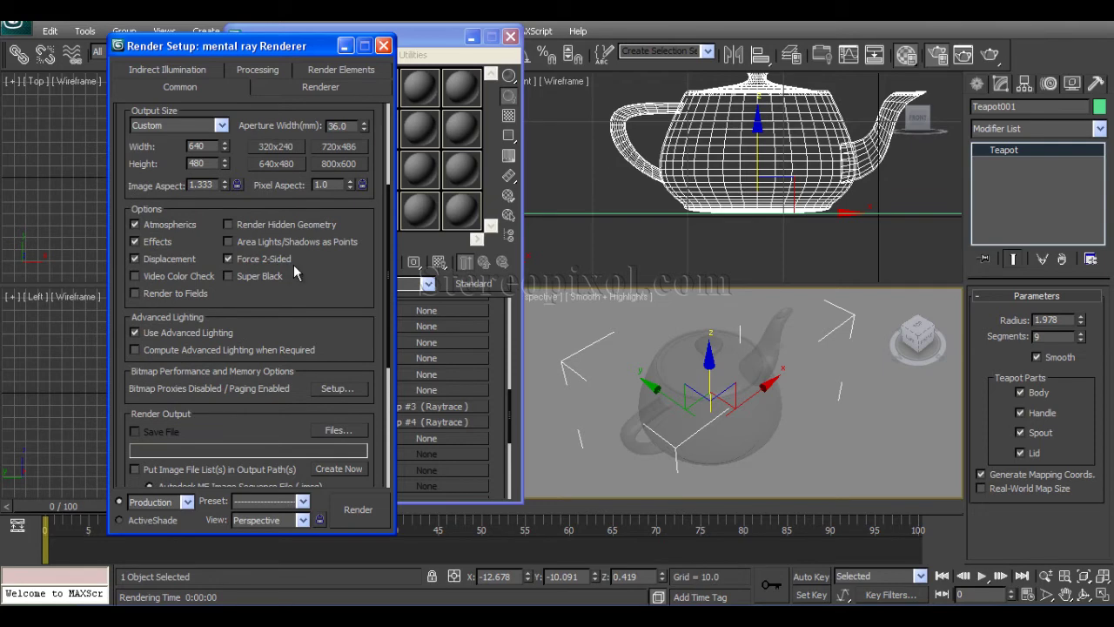
{"action": "right_click", "coordinate": [643, 357]}
{"action": "left_click", "coordinate": [665, 371]}
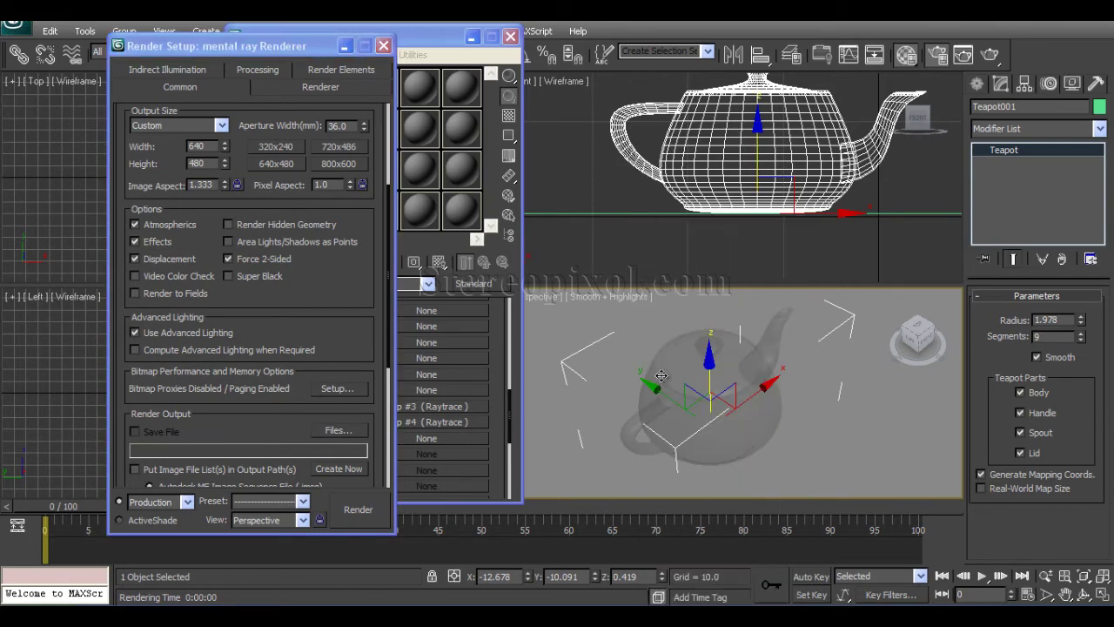
Step: Render the Perspective view with mental ray, zoom into the frame buffer to inspect it, then bring up the Material Editor
{"action": "left_click", "coordinate": [358, 511]}
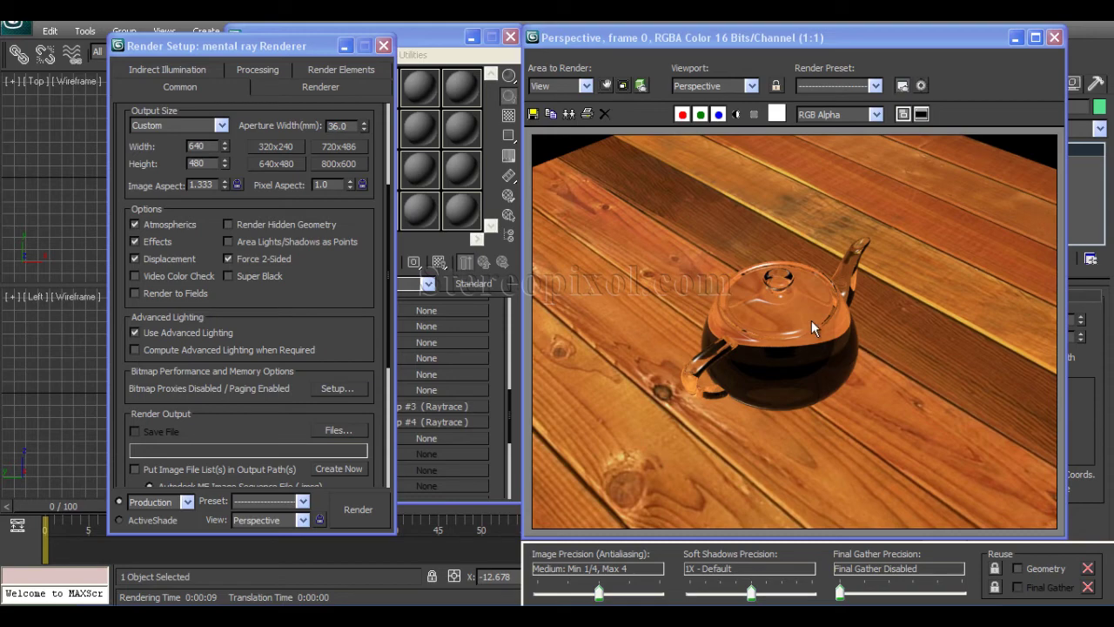
{"action": "scroll", "coordinate": [839, 333], "scroll_direction": "up", "scroll_amount": 4}
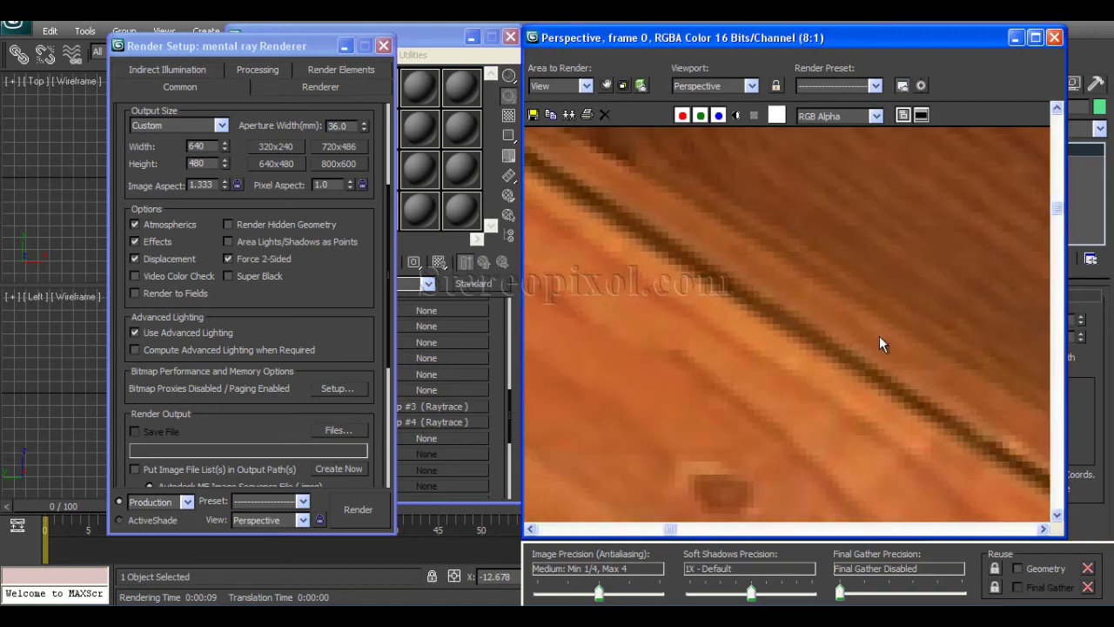
{"action": "scroll", "coordinate": [879, 336], "scroll_direction": "down", "scroll_amount": 2}
{"action": "middle_click_drag", "start_coordinate": [923, 354], "coordinate": [690, 242]}
{"action": "scroll", "coordinate": [842, 339], "scroll_direction": "up", "scroll_amount": 2}
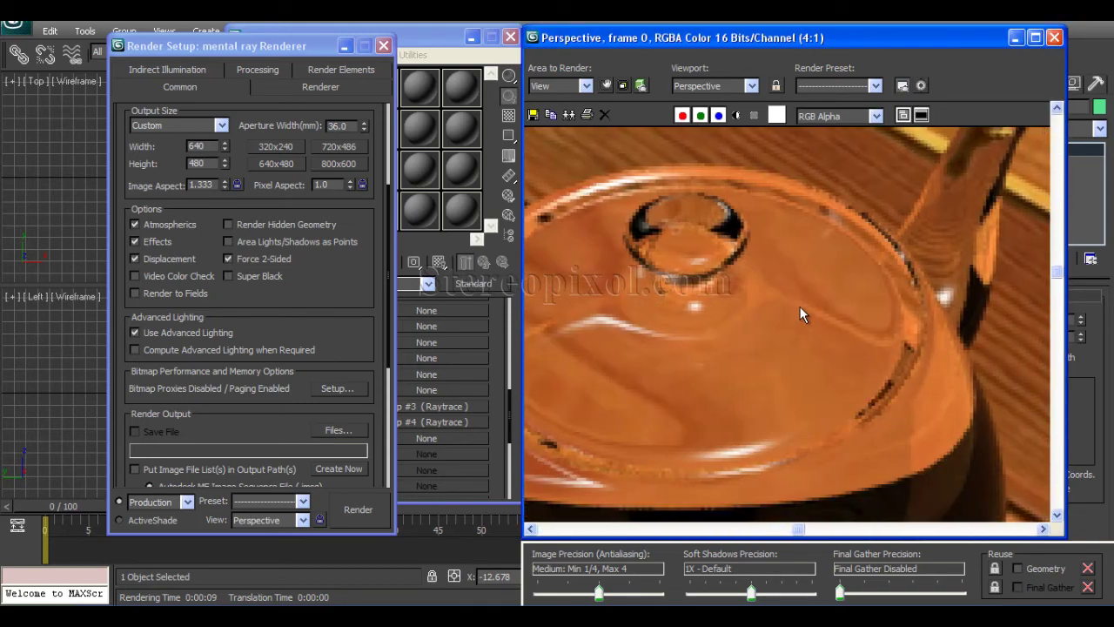
{"action": "scroll", "coordinate": [810, 330], "scroll_direction": "down", "scroll_amount": 1}
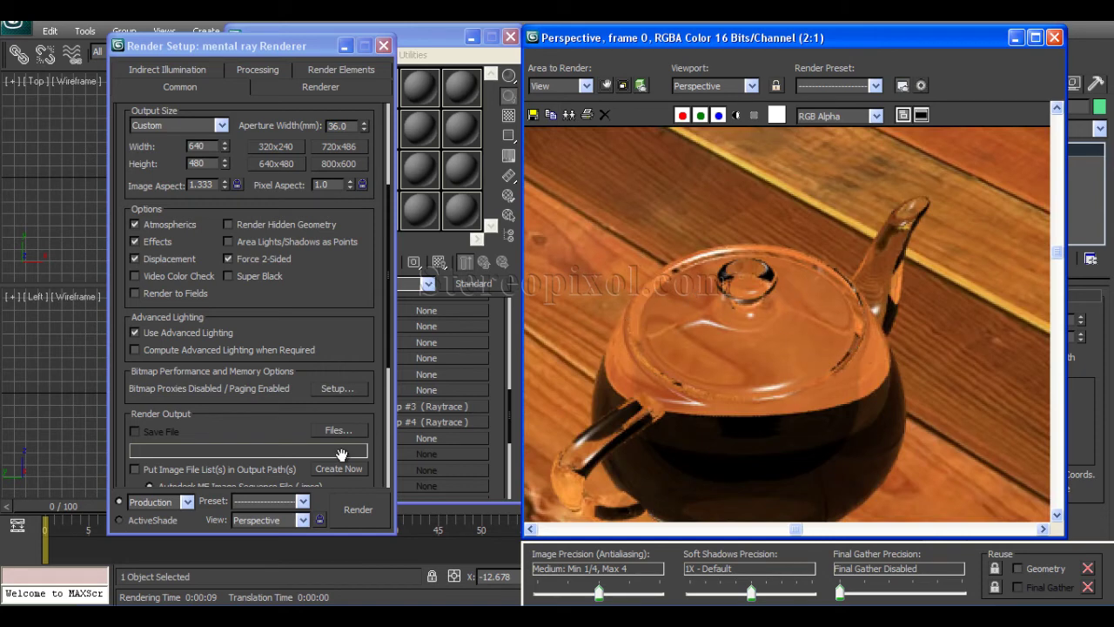
{"action": "scroll", "coordinate": [733, 374], "scroll_direction": "down", "scroll_amount": 2}
{"action": "scroll", "coordinate": [740, 375], "scroll_direction": "up", "scroll_amount": 1}
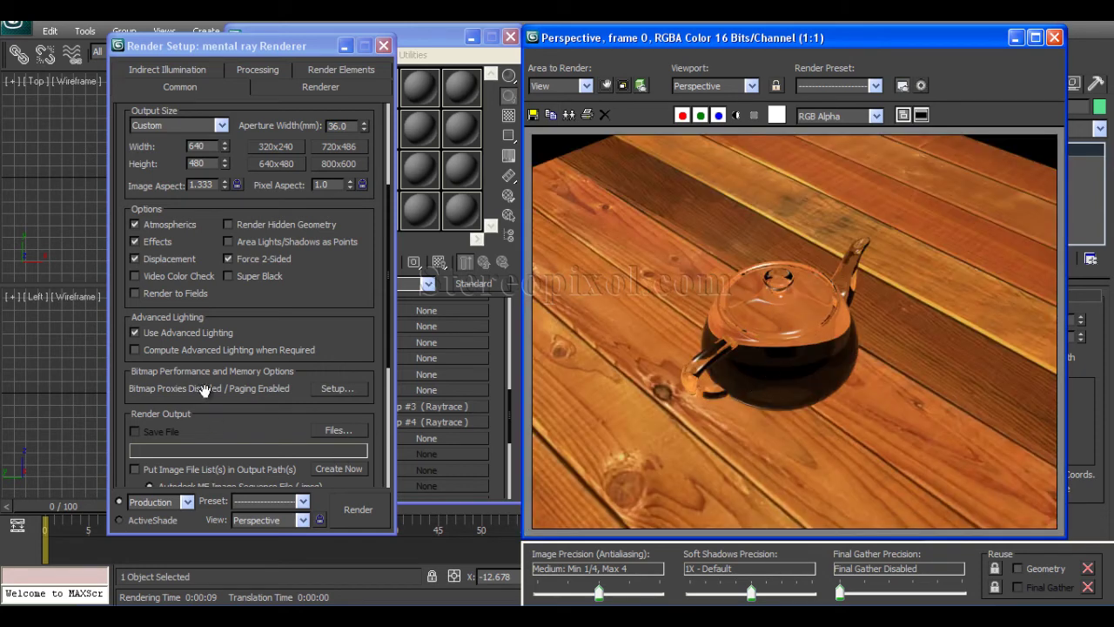
{"action": "left_click_drag", "start_coordinate": [439, 48], "coordinate": [451, 41]}
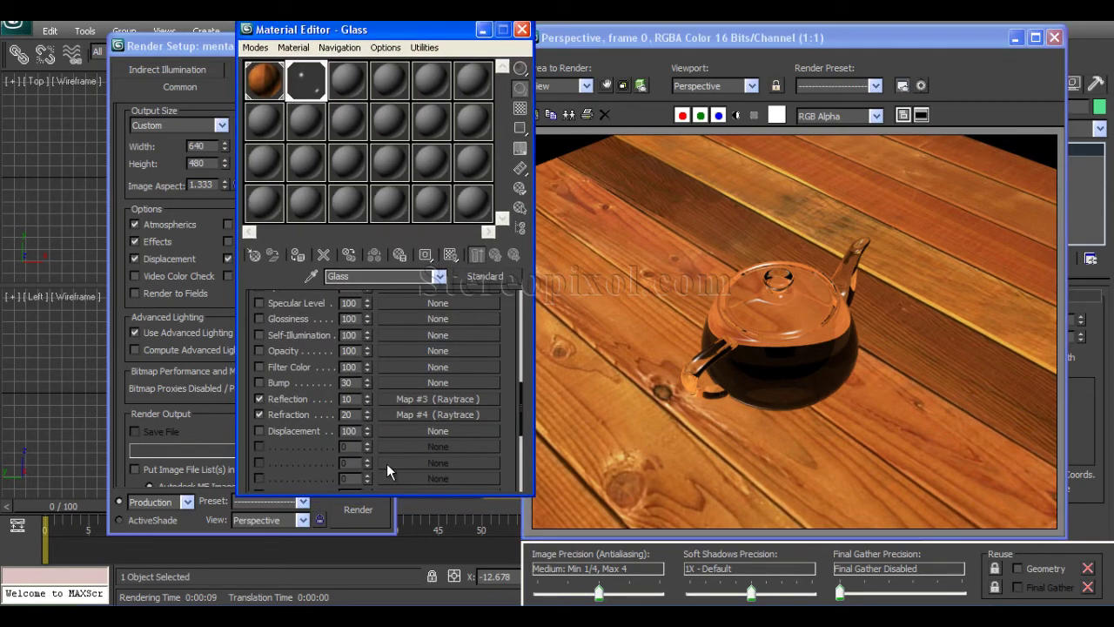
Step: Change the Glass Refraction amount from 20 to 0, then cancel and restart the production render
{"action": "double_click", "coordinate": [353, 414]}
{"action": "type", "text": "0"}
{"action": "left_click_drag", "start_coordinate": [885, 39], "coordinate": [715, 63]}
{"action": "key", "text": "shift+q"}
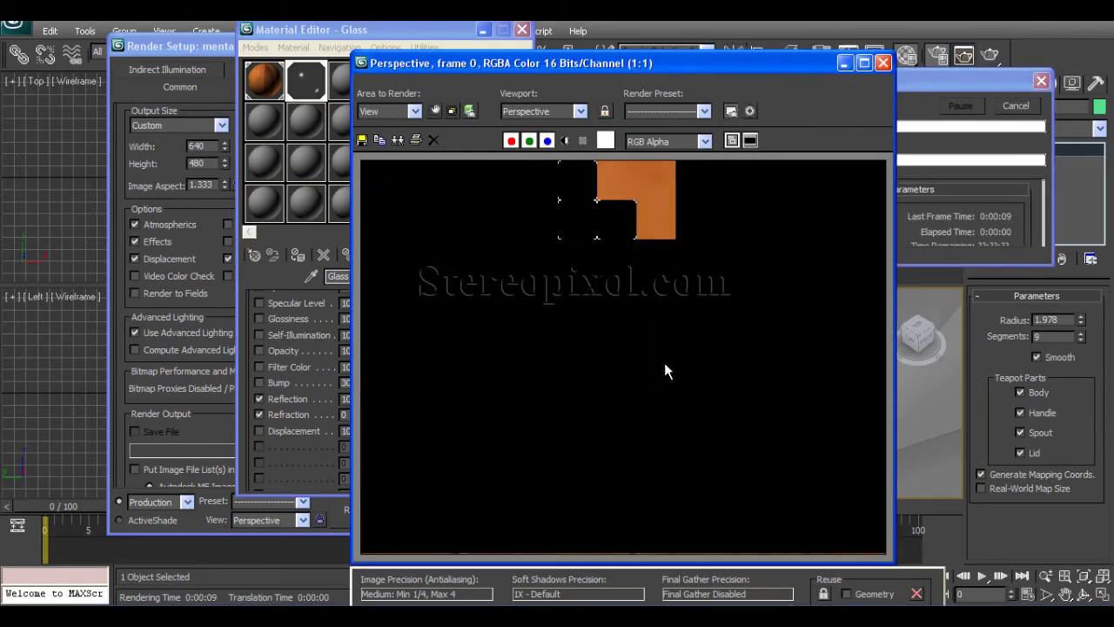
{"action": "scroll", "coordinate": [665, 364], "scroll_direction": "down", "scroll_amount": 1}
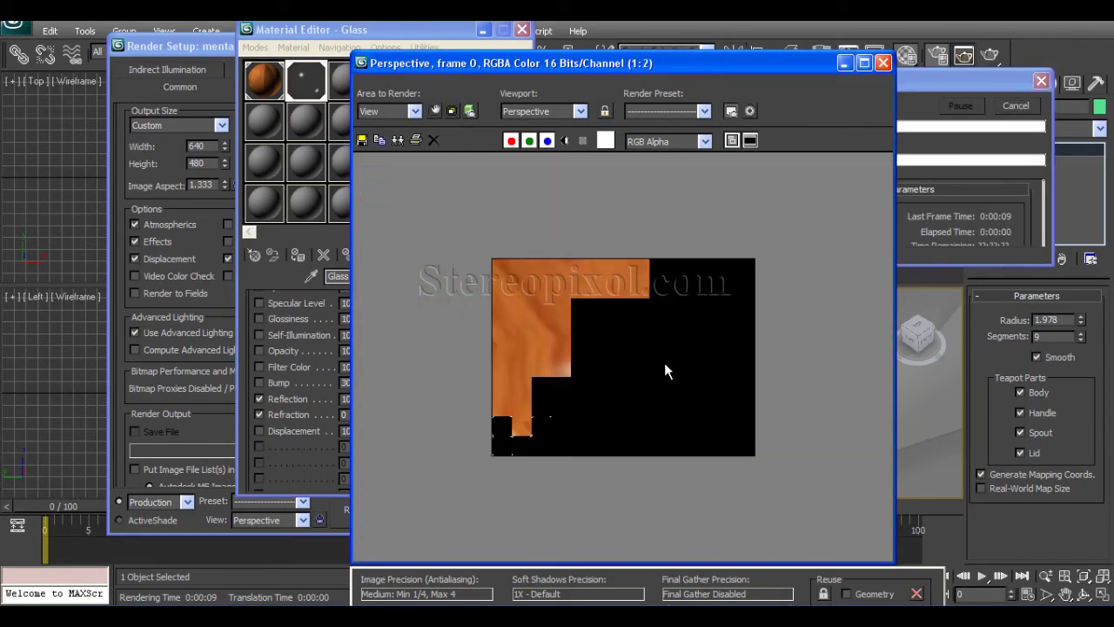
{"action": "scroll", "coordinate": [665, 370], "scroll_direction": "up", "scroll_amount": 1}
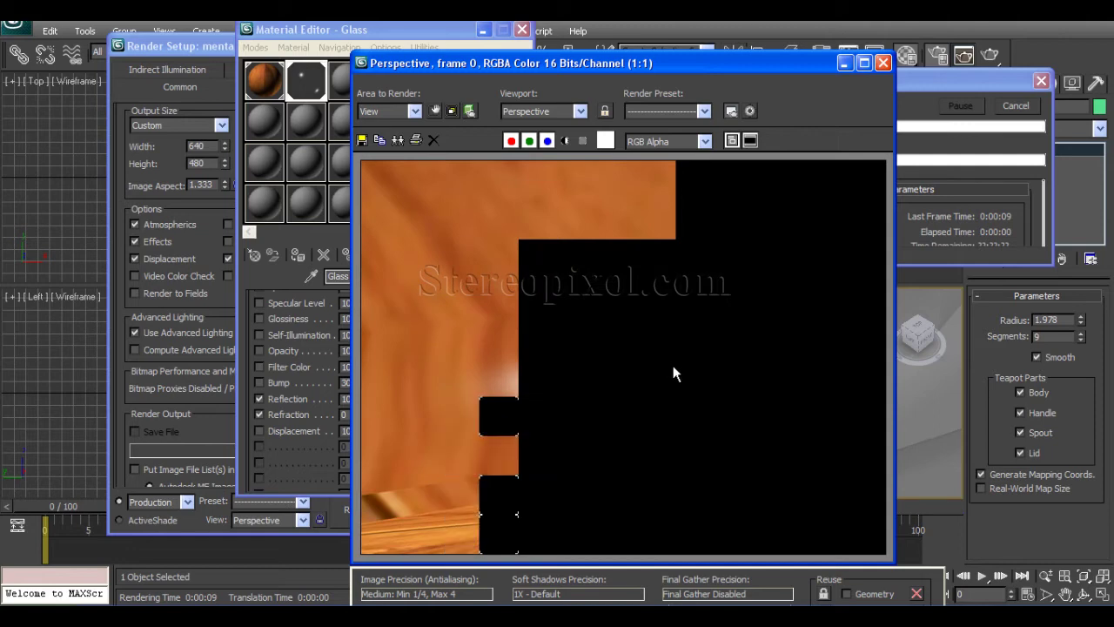
{"action": "left_click", "coordinate": [997, 106]}
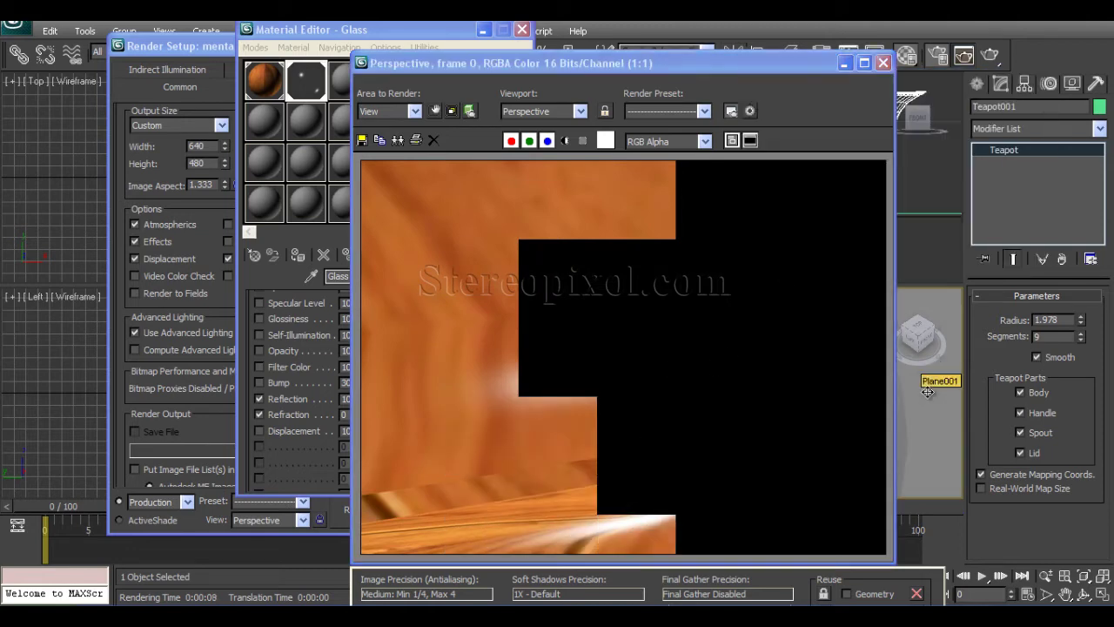
{"action": "left_click", "coordinate": [992, 54]}
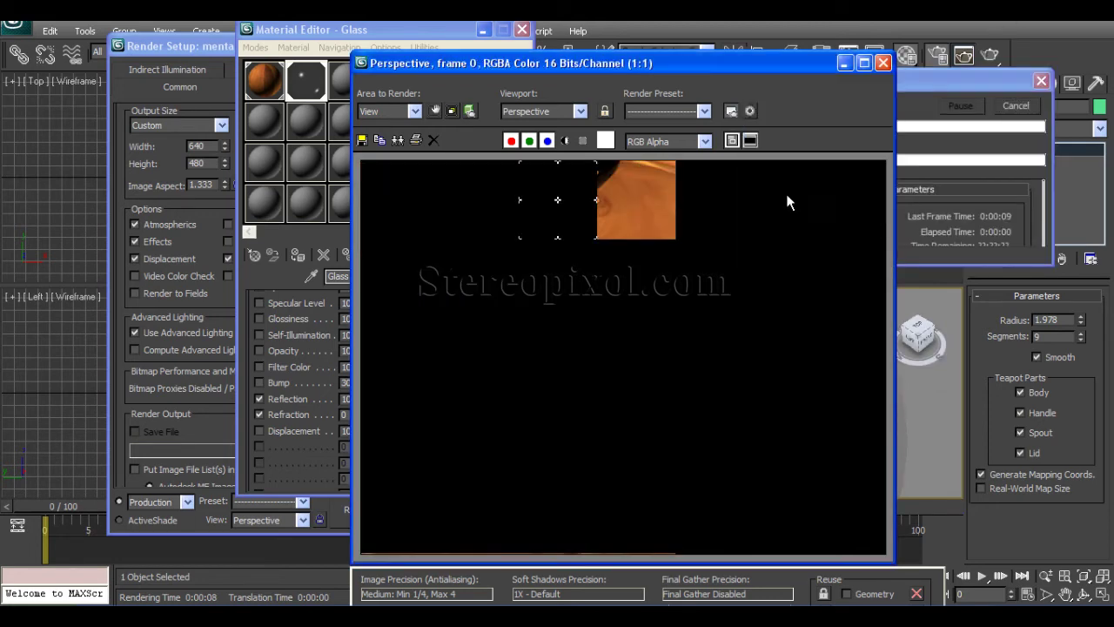
{"action": "left_click", "coordinate": [883, 63]}
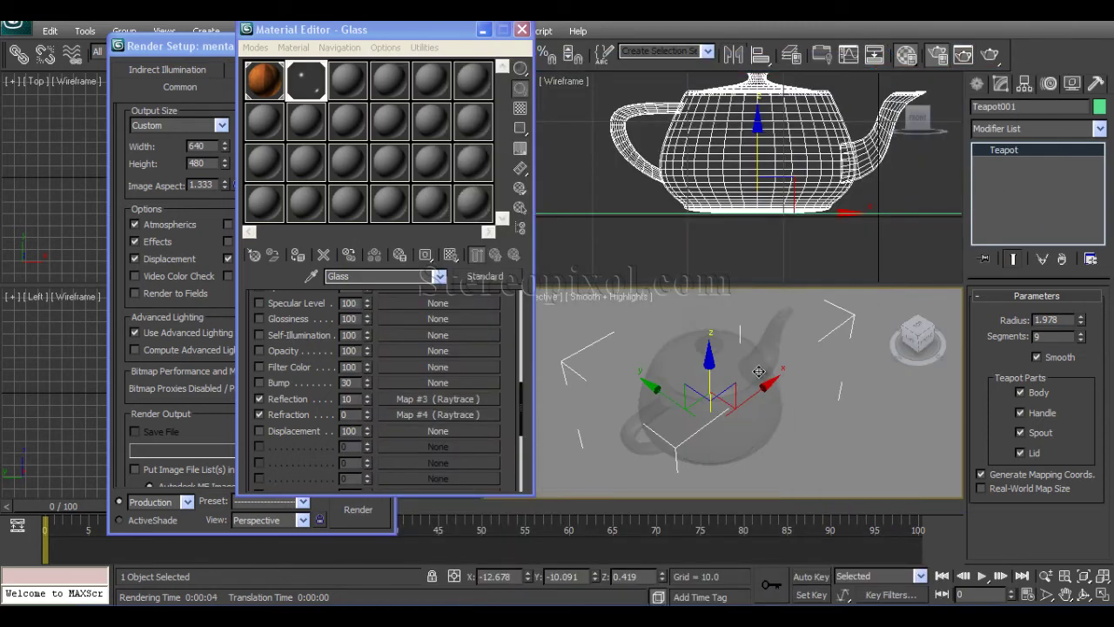
{"action": "left_click", "coordinate": [990, 54]}
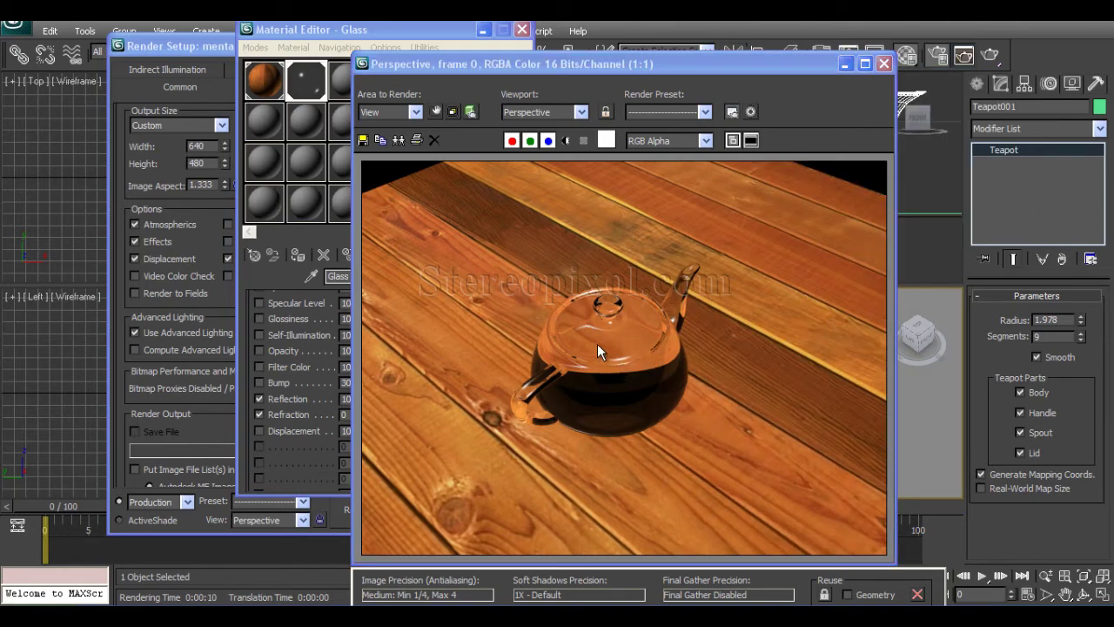
Step: Set the Glass Refraction amount to 10 and render the teapot on the planks again
{"action": "left_click_drag", "start_coordinate": [464, 67], "coordinate": [571, 62]}
{"action": "double_click", "coordinate": [347, 414]}
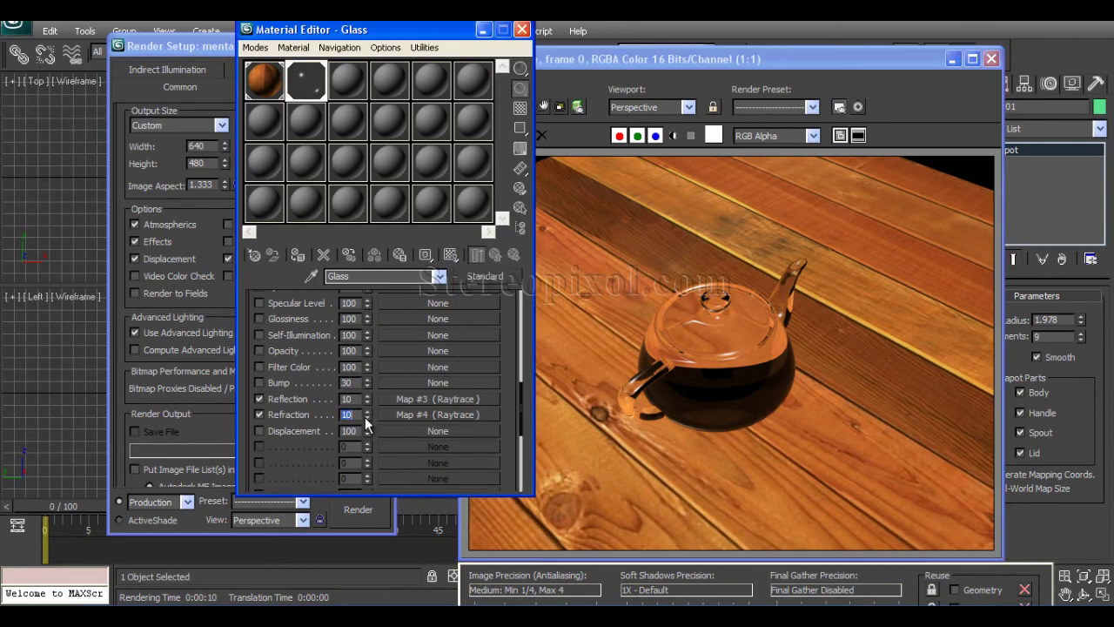
{"action": "left_click_drag", "start_coordinate": [747, 62], "coordinate": [538, 29]}
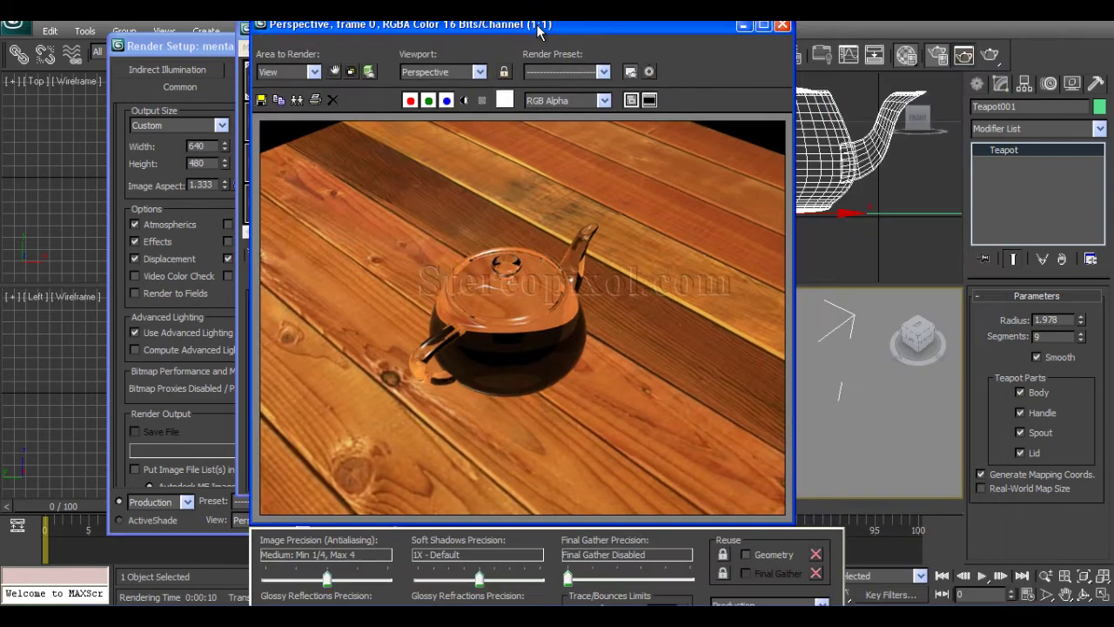
{"action": "left_click", "coordinate": [991, 55]}
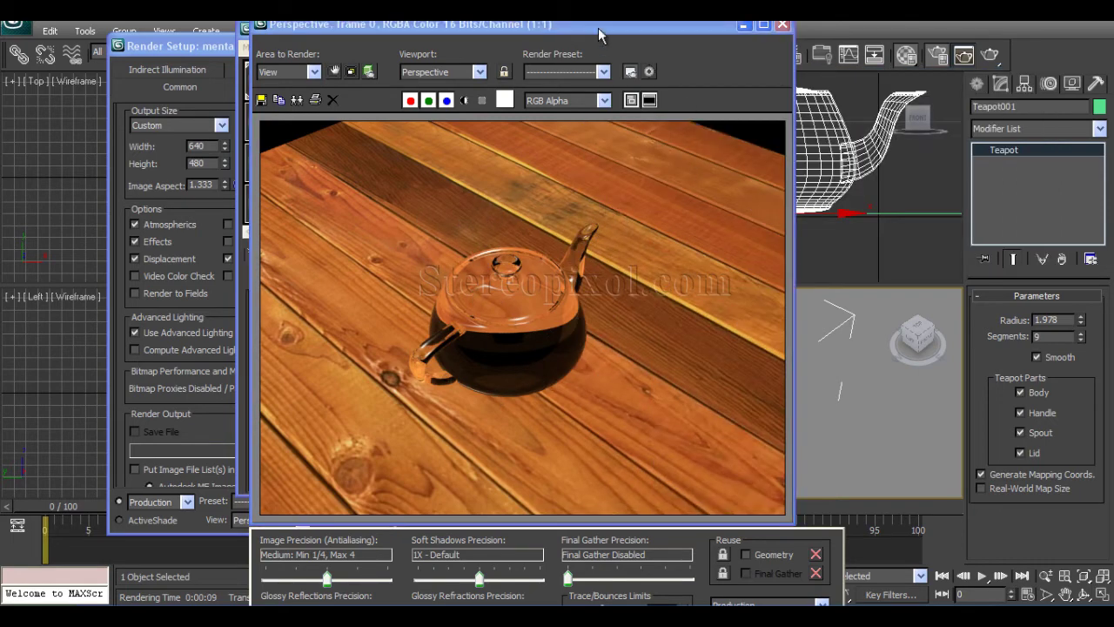
{"action": "left_click_drag", "start_coordinate": [602, 28], "coordinate": [859, 38]}
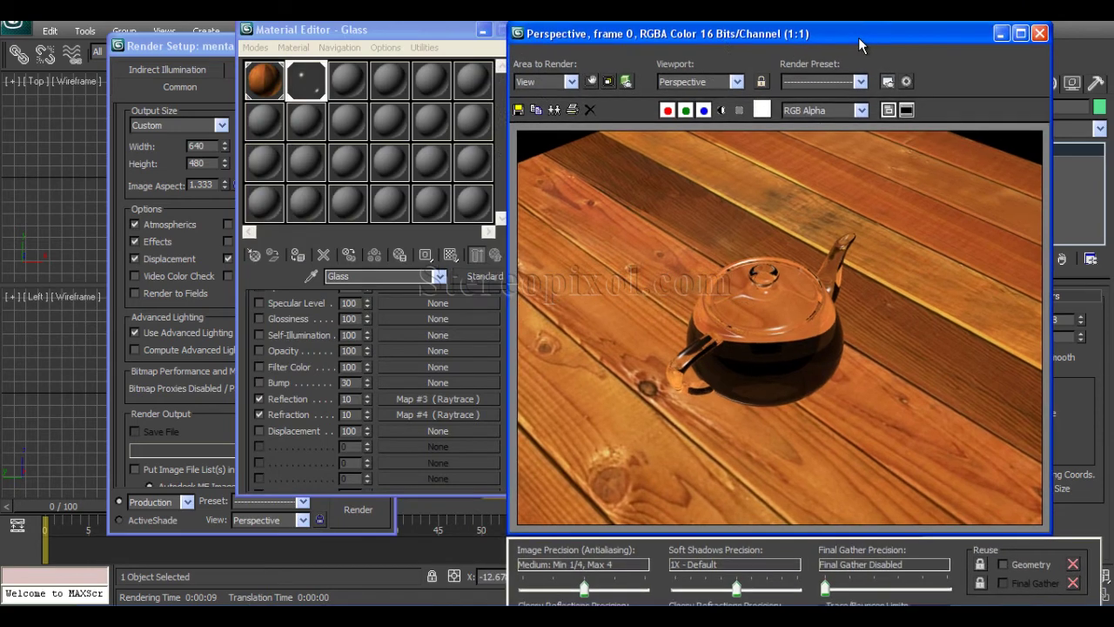
{"action": "left_click_drag", "start_coordinate": [421, 33], "coordinate": [361, 36]}
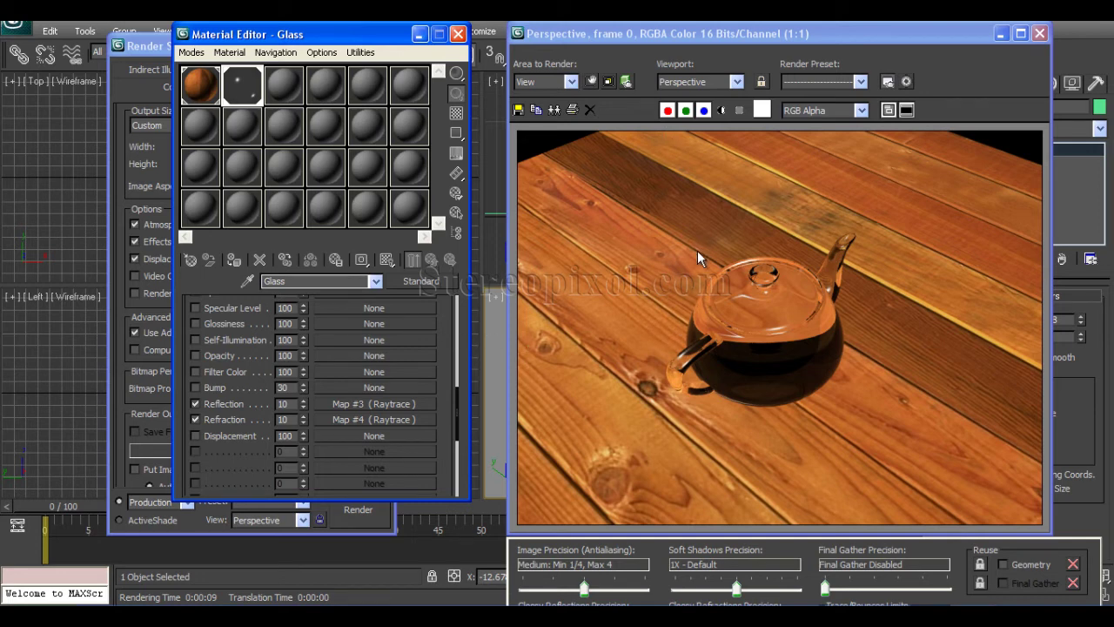
Step: Clone the rendered frame for comparison, minimize the copy, and close the original render window
{"action": "left_click_drag", "start_coordinate": [607, 39], "coordinate": [556, 38]}
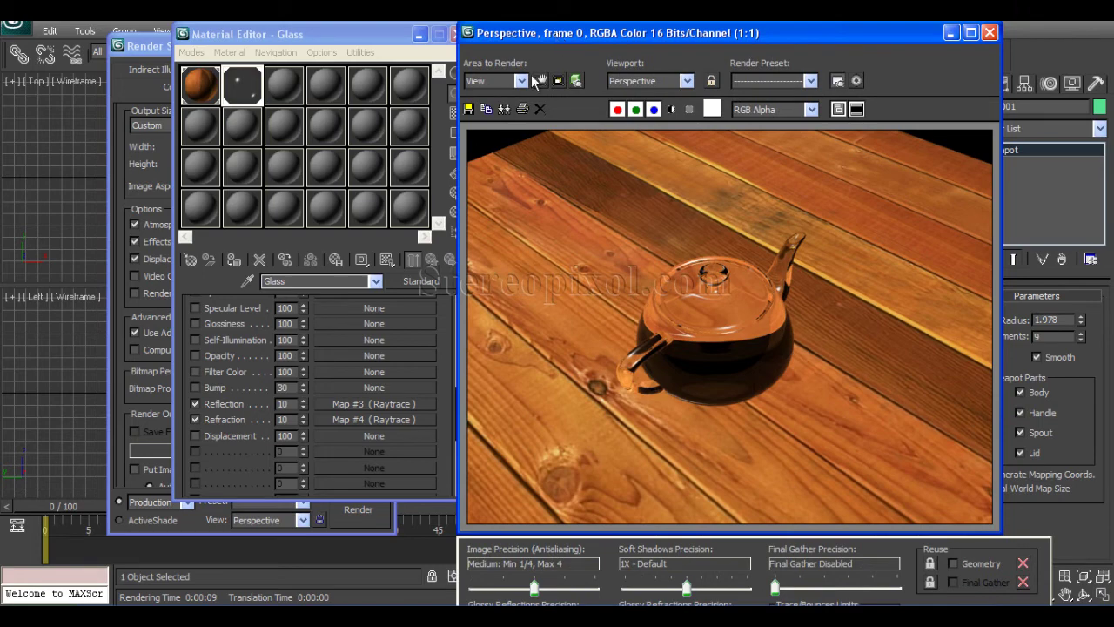
{"action": "left_click", "coordinate": [504, 109]}
{"action": "left_click_drag", "start_coordinate": [681, 114], "coordinate": [461, 103]}
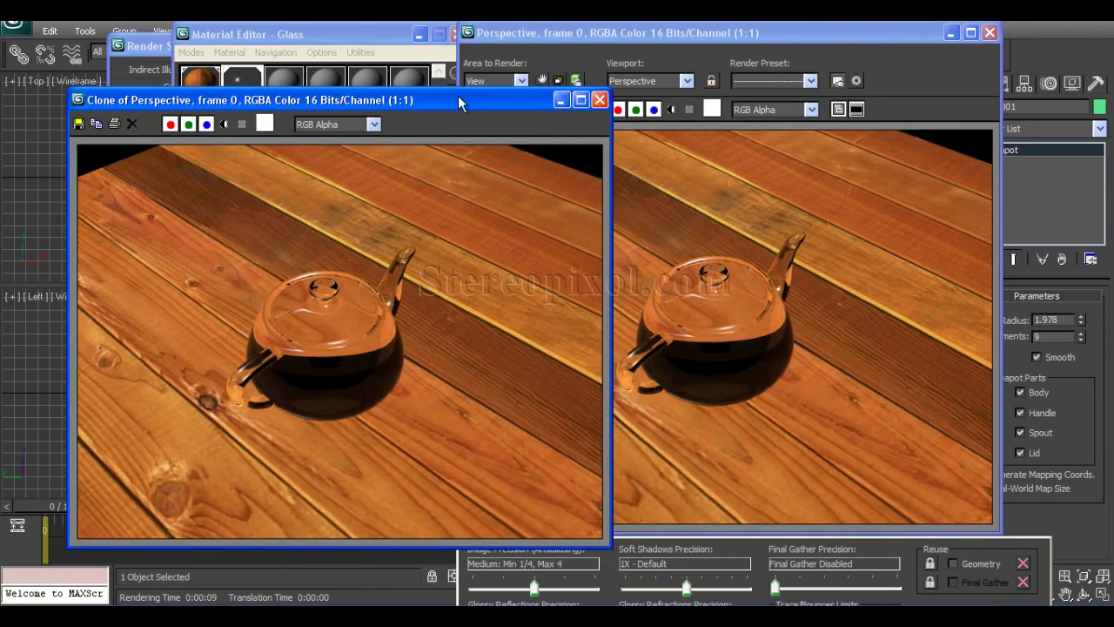
{"action": "left_click", "coordinate": [561, 101]}
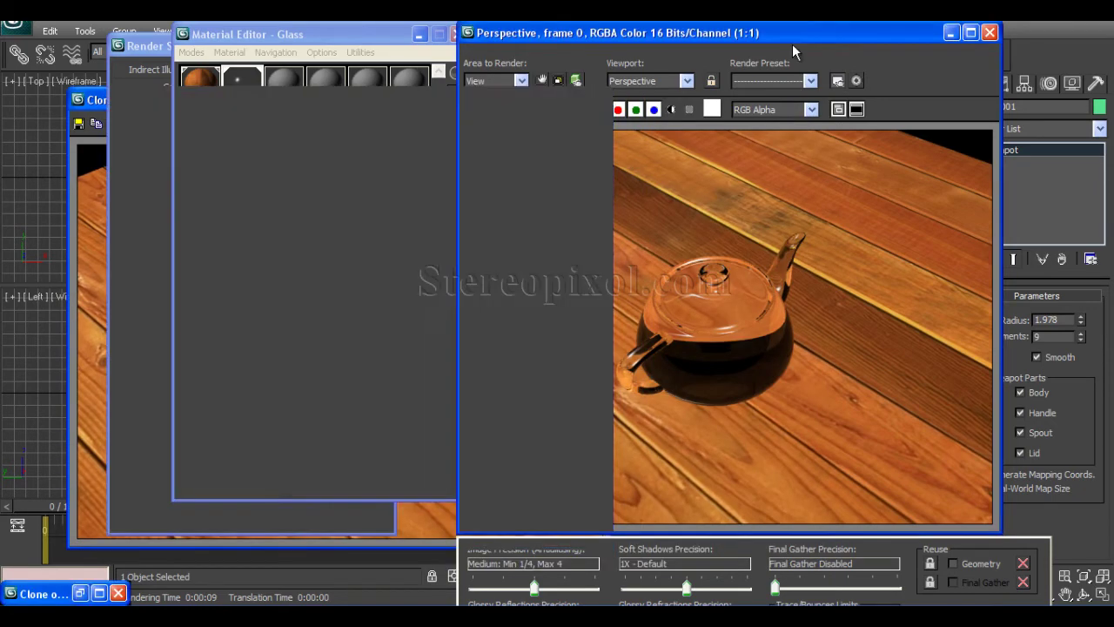
{"action": "left_click_drag", "start_coordinate": [914, 33], "coordinate": [881, 45]}
{"action": "left_click", "coordinate": [957, 44]}
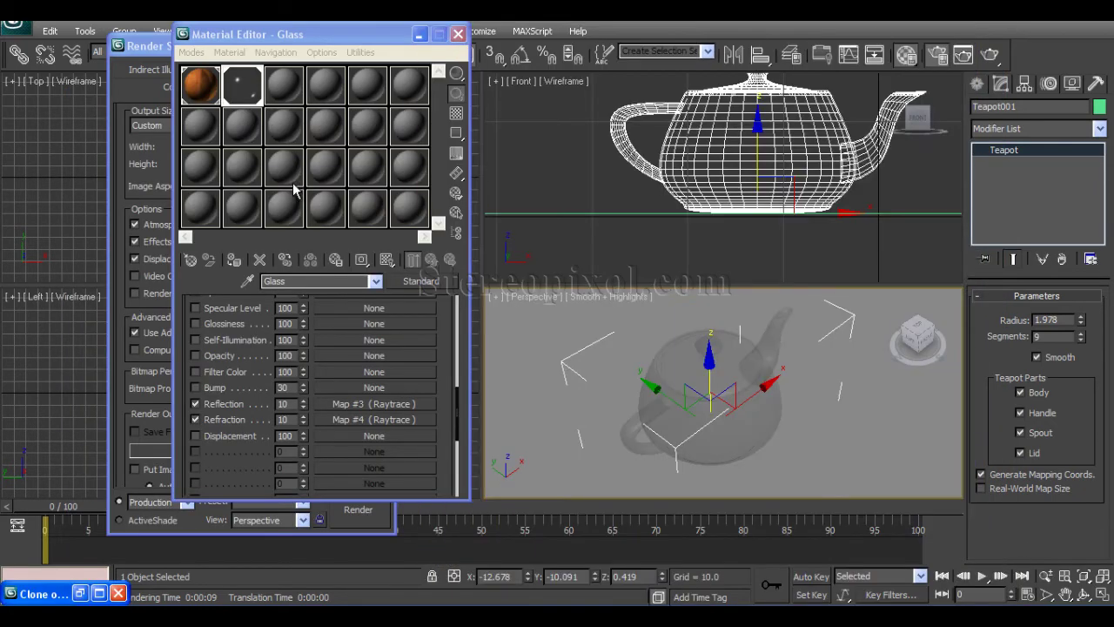
Step: Scroll the Material Editor to Blinn Basic Parameters and open the Opacity map slot
{"action": "scroll", "coordinate": [448, 346], "scroll_direction": "up", "scroll_amount": 5}
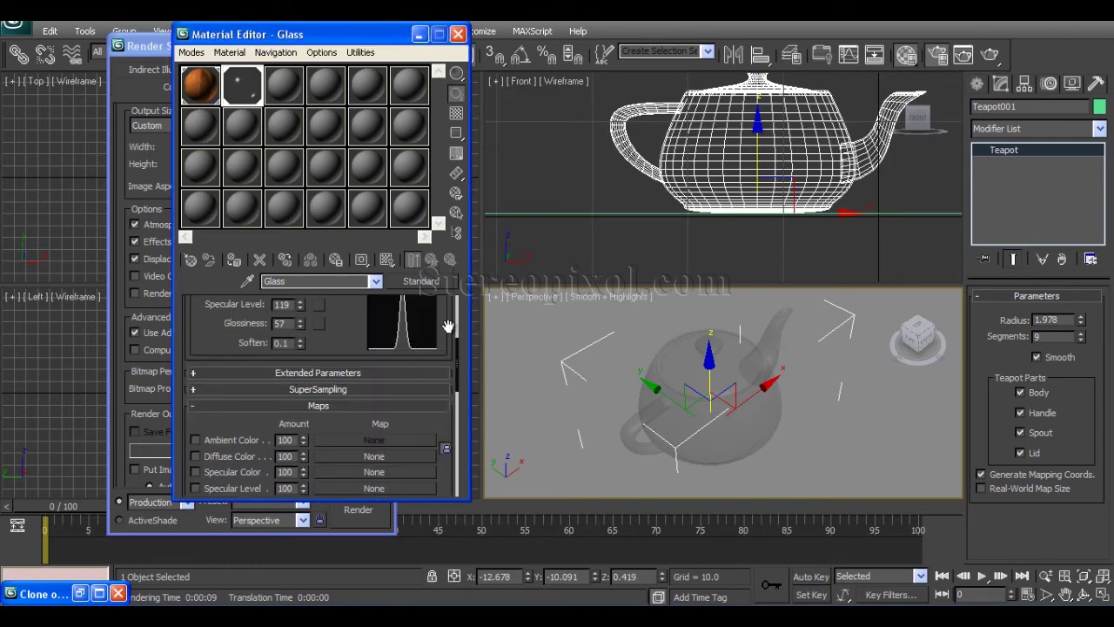
{"action": "left_click_drag", "start_coordinate": [446, 324], "coordinate": [446, 442]}
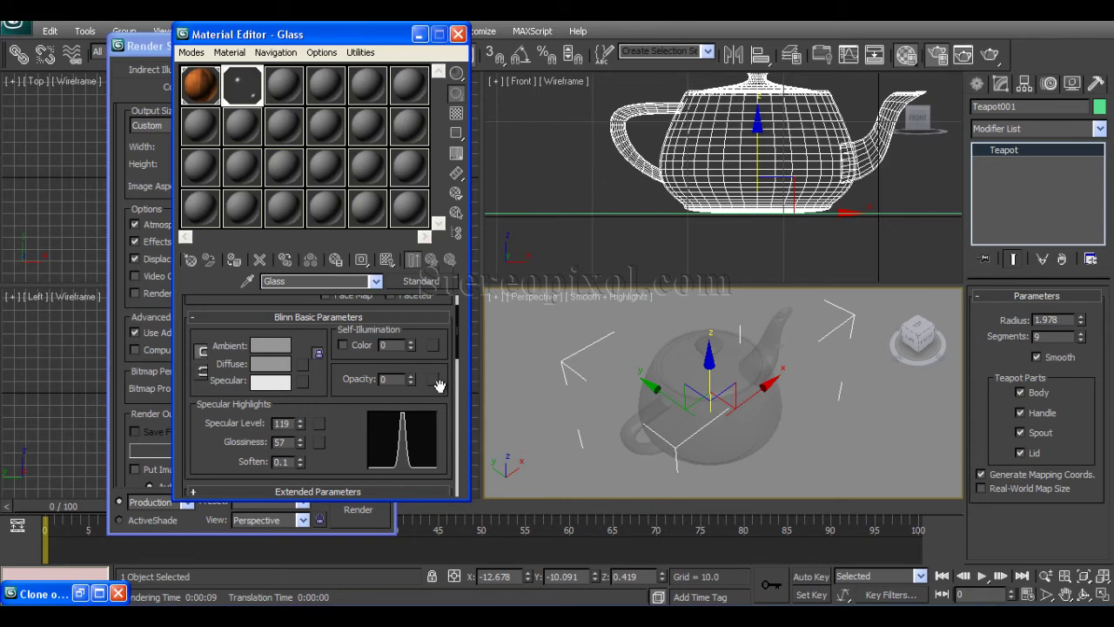
{"action": "mouse_move", "coordinate": [449, 400]}
{"action": "left_mouse_down"}
{"action": "mouse_move", "coordinate": [444, 341]}
{"action": "mouse_move", "coordinate": [443, 381]}
{"action": "left_mouse_up"}
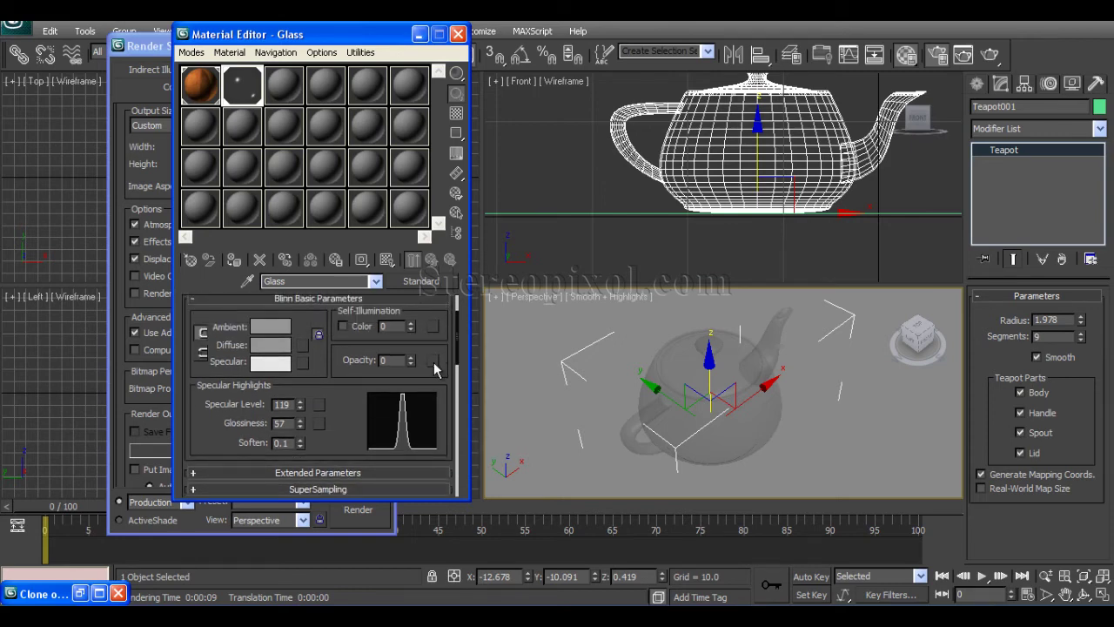
{"action": "left_click", "coordinate": [435, 361]}
Step: Assign a Falloff map (Map #5) to the Glass opacity with Falloff Type set to Fresnel
{"action": "mouse_move", "coordinate": [501, 36]}
{"action": "left_mouse_down"}
{"action": "mouse_move", "coordinate": [500, 57]}
{"action": "mouse_move", "coordinate": [502, 40]}
{"action": "left_mouse_up"}
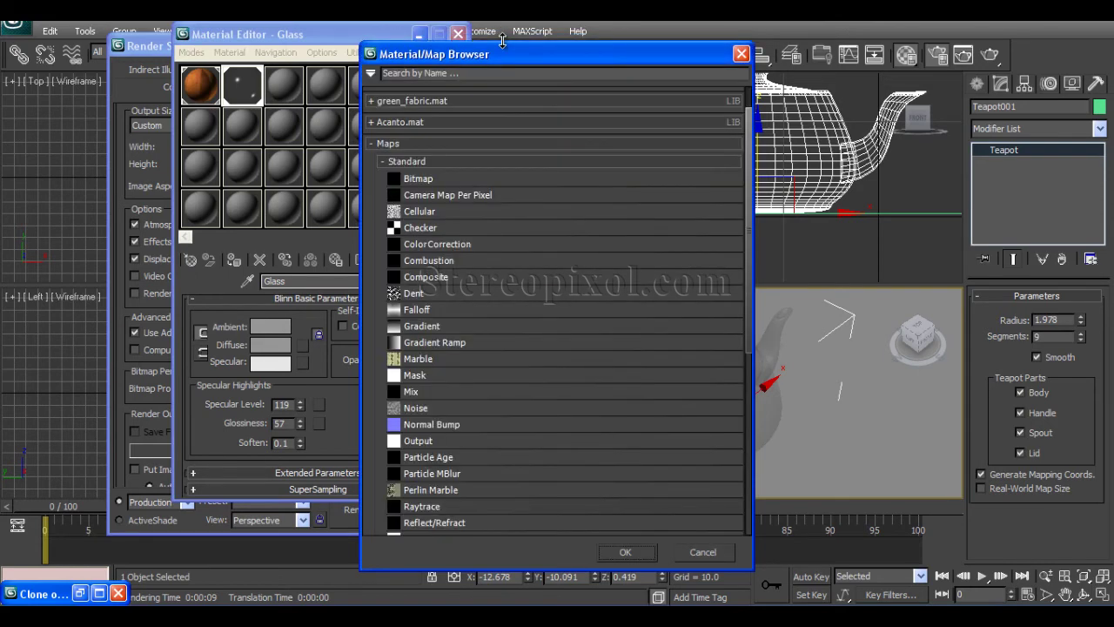
{"action": "double_click", "coordinate": [398, 309]}
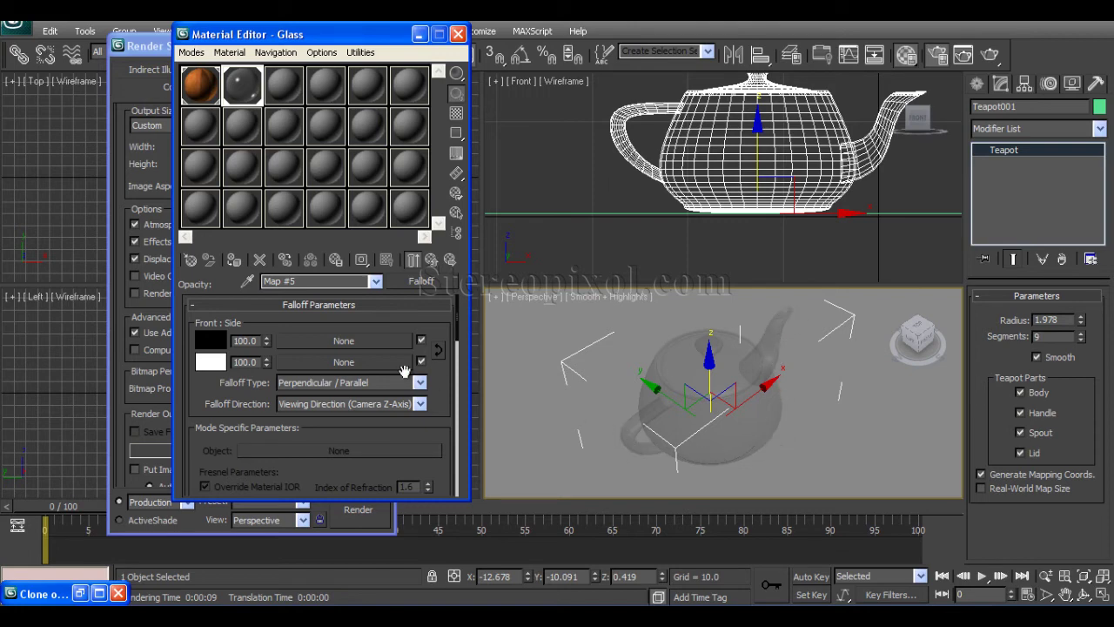
{"action": "left_click", "coordinate": [353, 383]}
{"action": "left_click", "coordinate": [336, 420]}
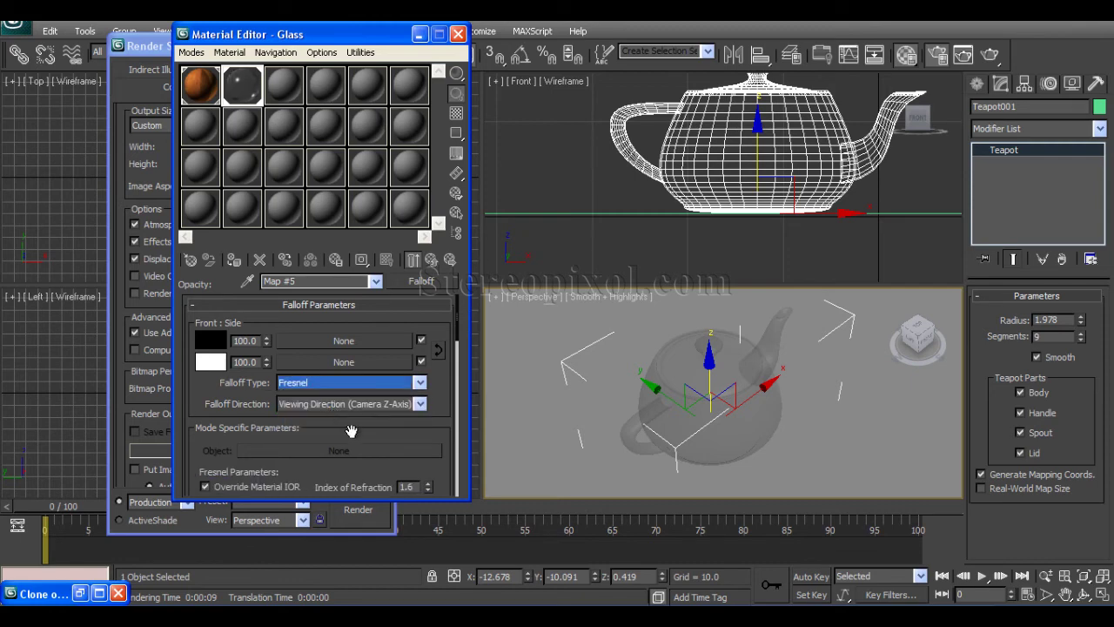
{"action": "double_click", "coordinate": [245, 90]}
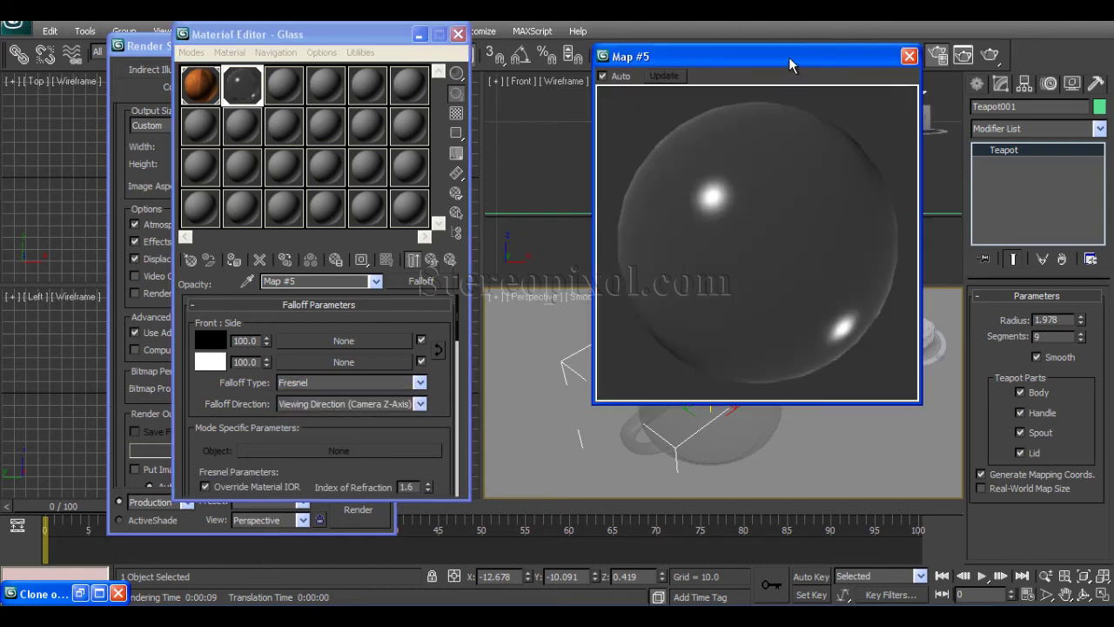
{"action": "left_click_drag", "start_coordinate": [789, 57], "coordinate": [753, 66]}
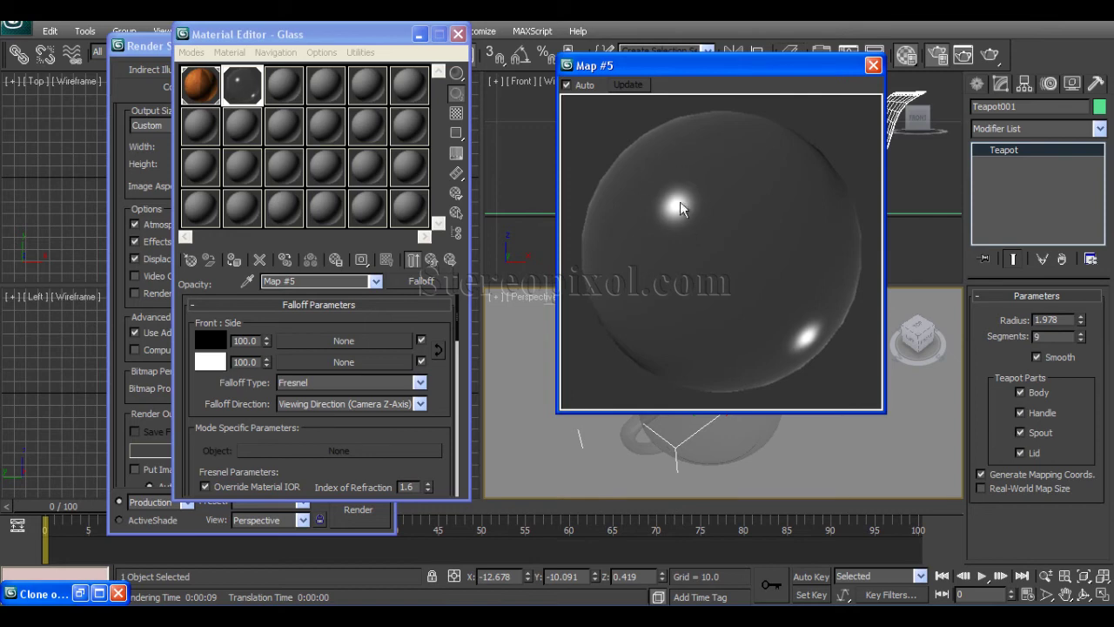
{"action": "left_click", "coordinate": [431, 261]}
{"action": "left_click", "coordinate": [873, 65]}
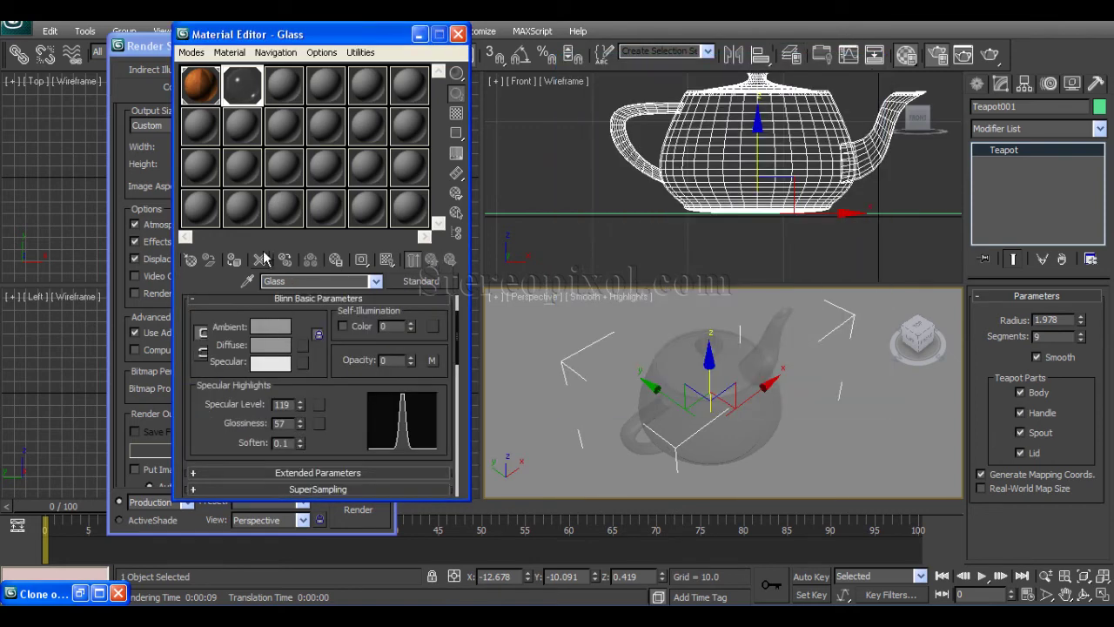
Step: Open an enlarged preview of the Glass sample with the checkered background turned on
{"action": "double_click", "coordinate": [246, 89]}
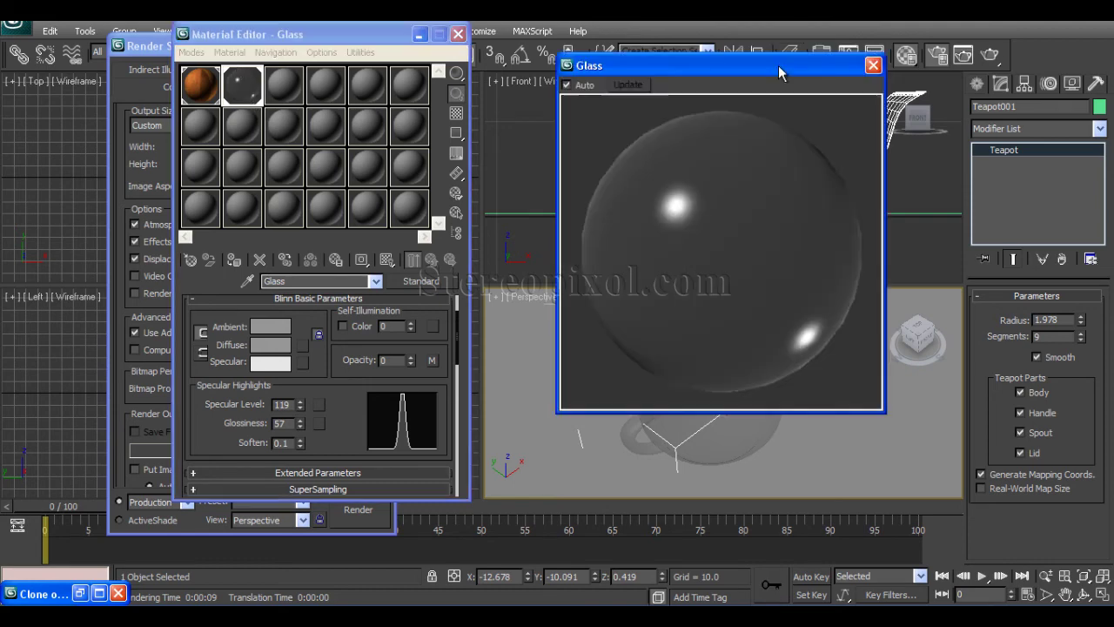
{"action": "left_click_drag", "start_coordinate": [710, 66], "coordinate": [784, 70]}
{"action": "left_click", "coordinate": [457, 122]}
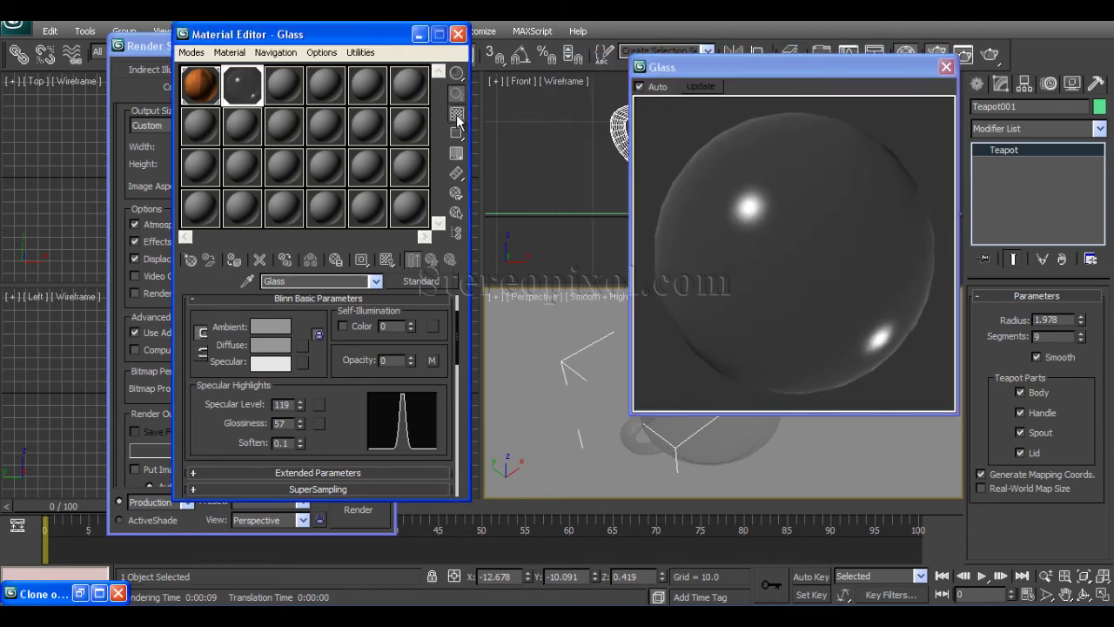
{"action": "left_click", "coordinate": [456, 116]}
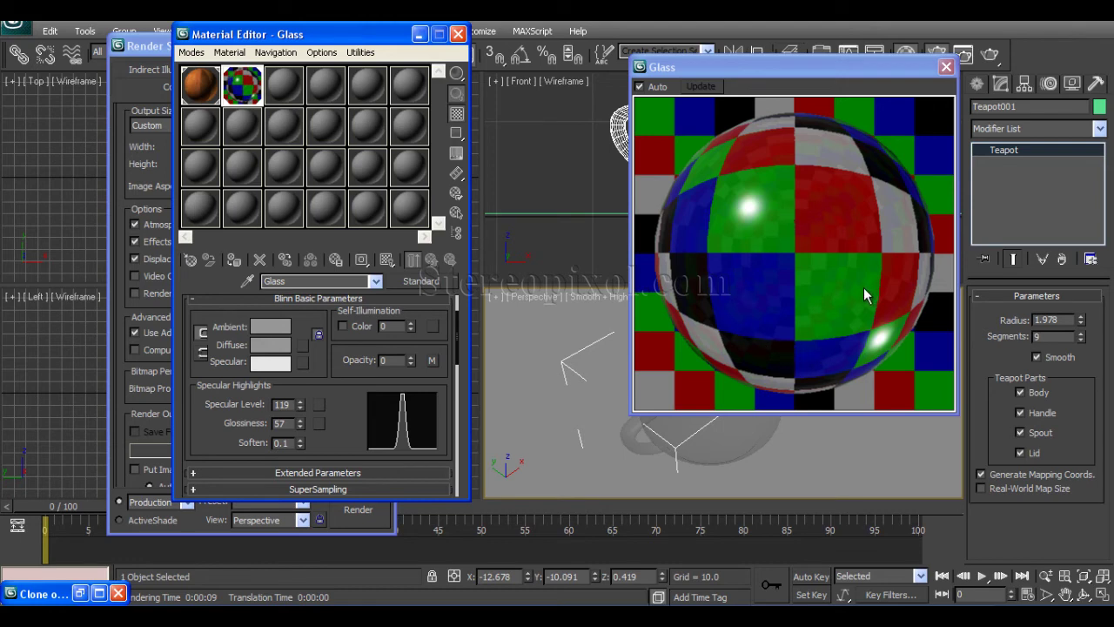
Step: Uncheck the Refraction and Reflection maps in the Maps rollout
{"action": "scroll", "coordinate": [350, 424], "scroll_direction": "down", "scroll_amount": 8}
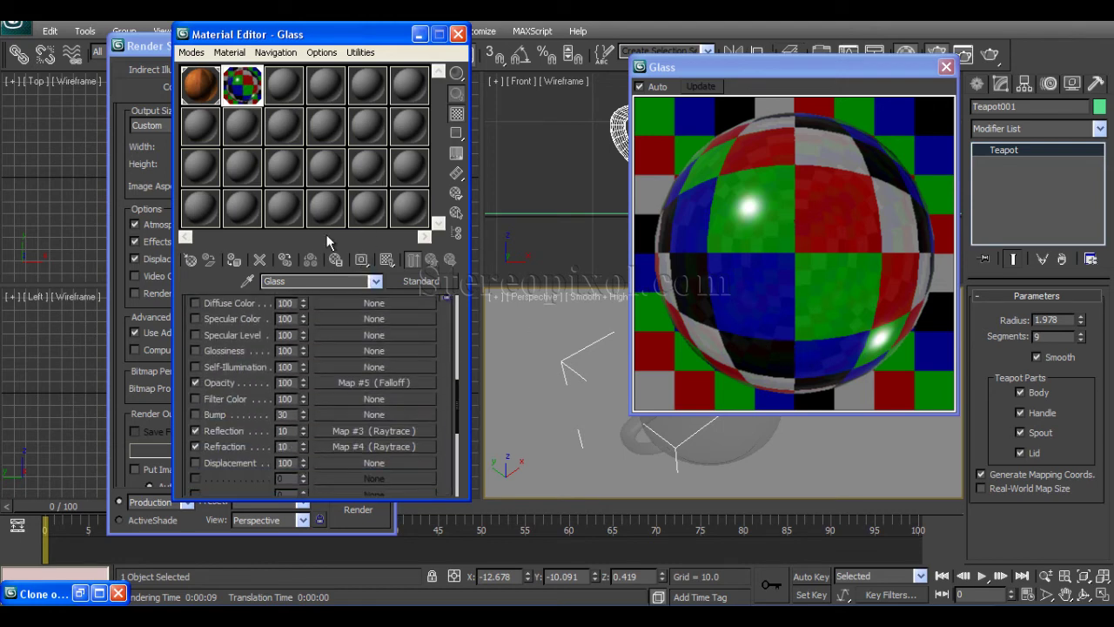
{"action": "left_click", "coordinate": [195, 447]}
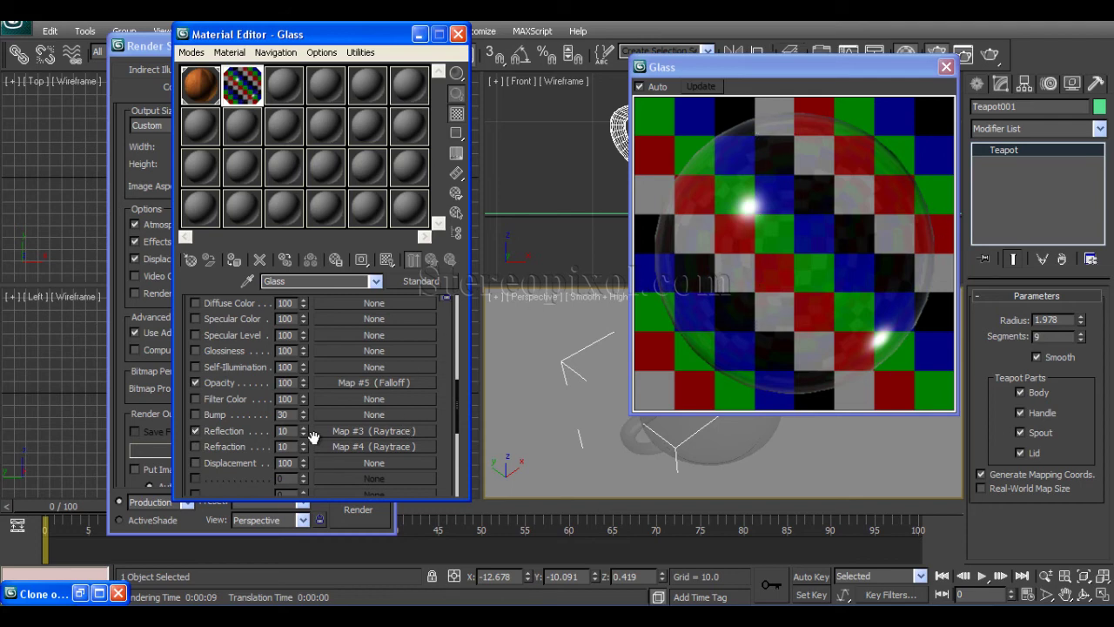
{"action": "left_click", "coordinate": [195, 432]}
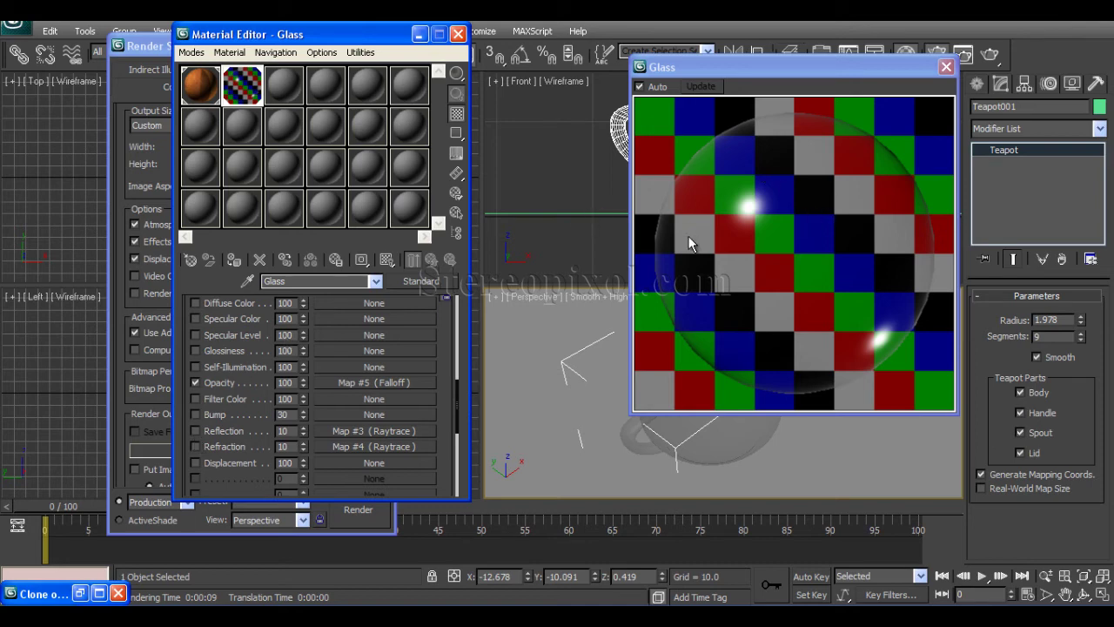
{"action": "left_click_drag", "start_coordinate": [448, 336], "coordinate": [435, 589]}
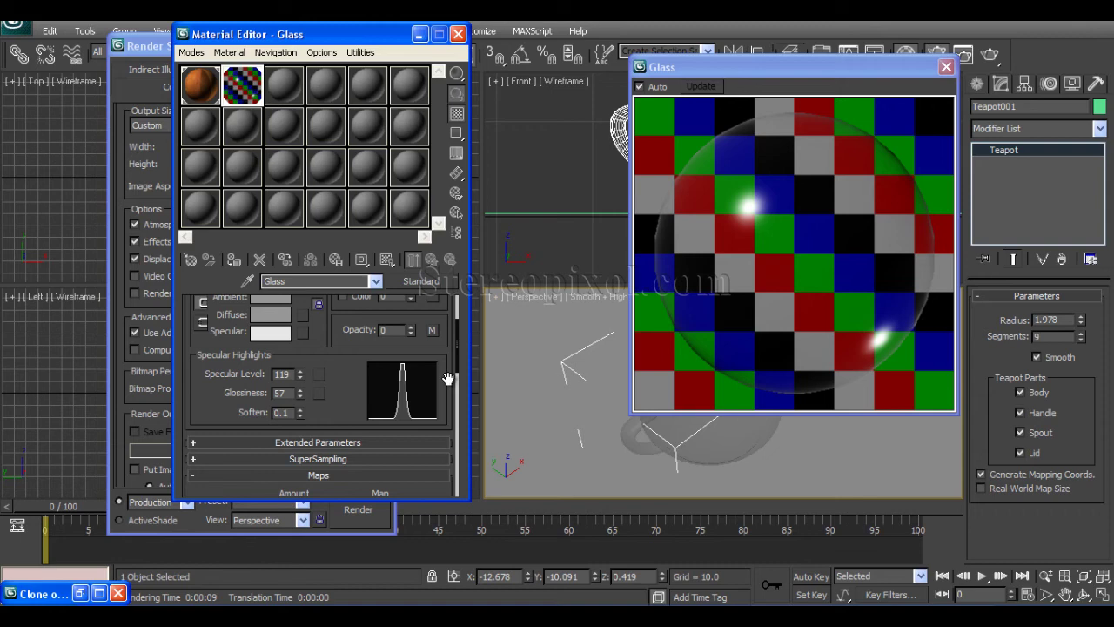
Step: Add and adjust a midpoint on the opacity Falloff Mix Curve, delete it, then return to Glass
{"action": "left_click", "coordinate": [432, 331]}
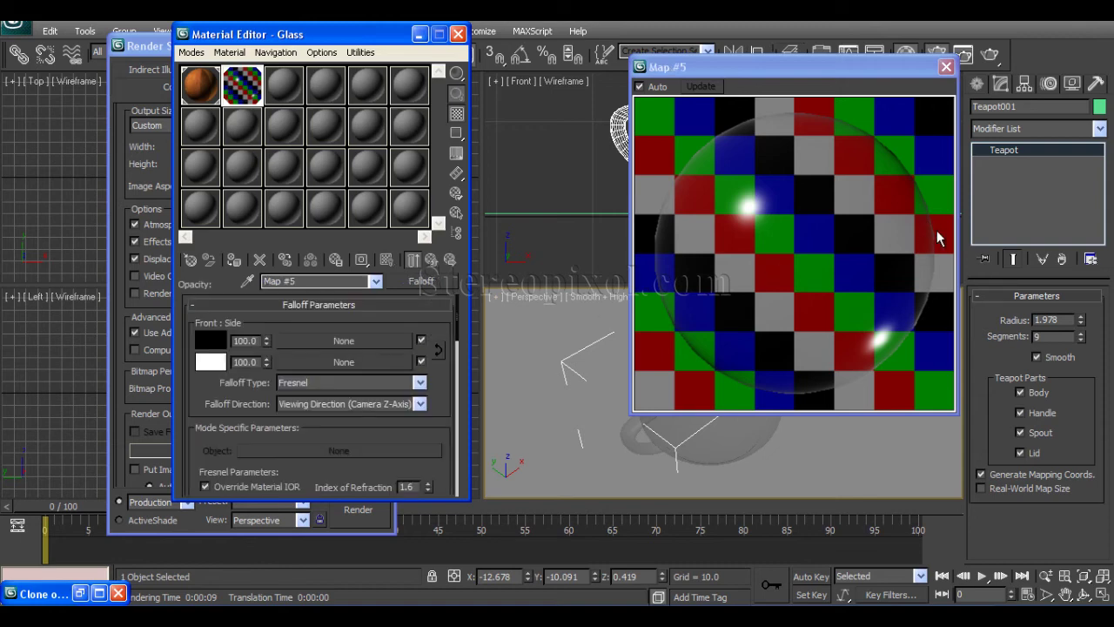
{"action": "left_click_drag", "start_coordinate": [450, 399], "coordinate": [451, 136]}
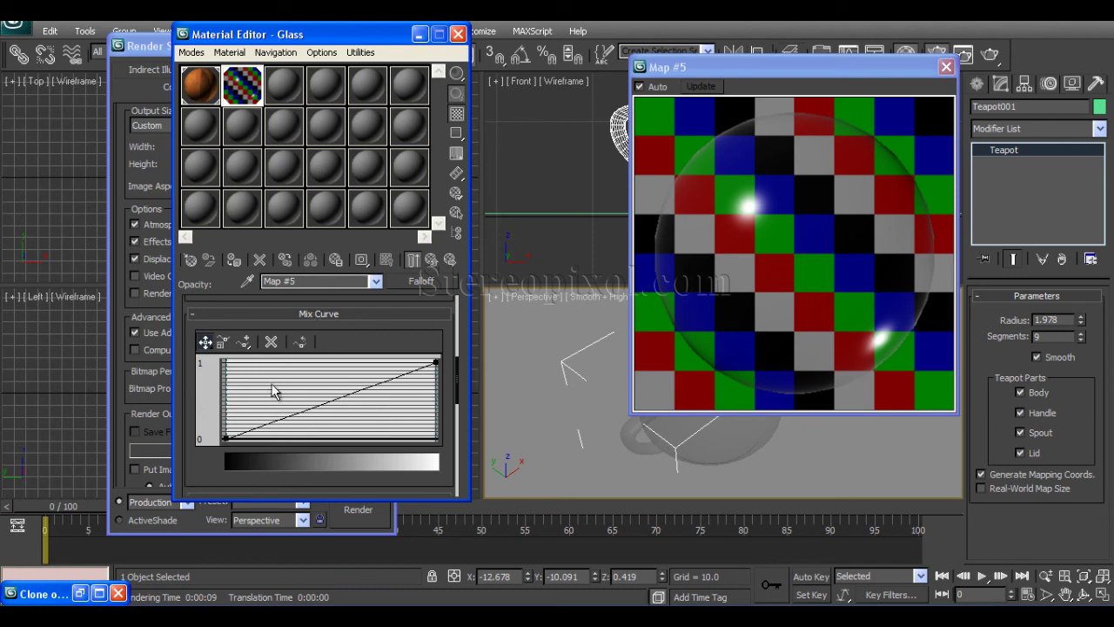
{"action": "left_click", "coordinate": [244, 341]}
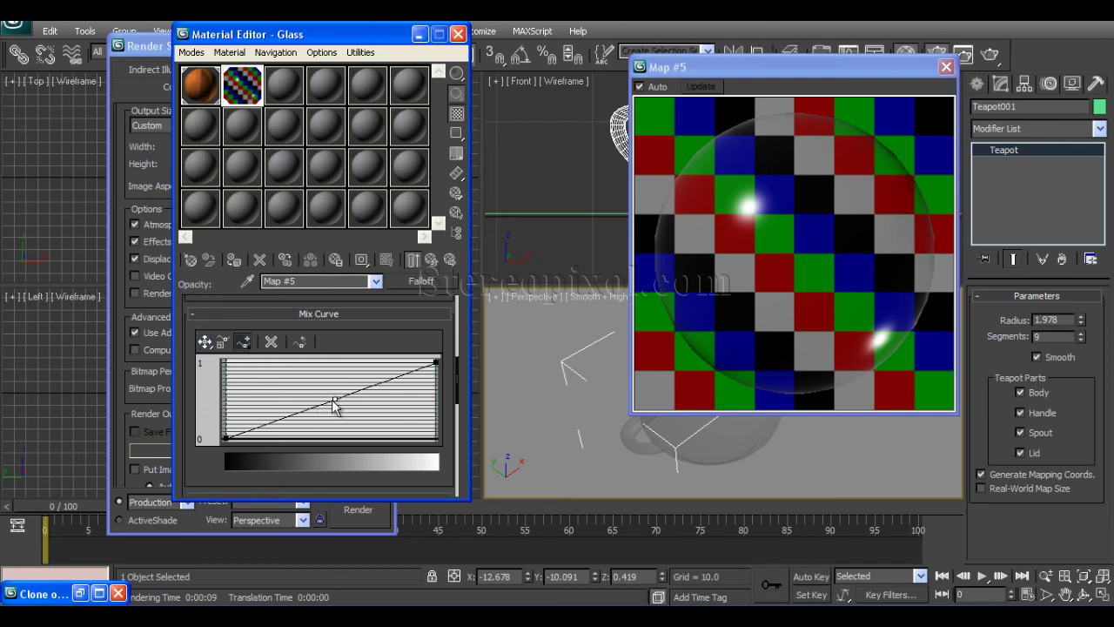
{"action": "left_click", "coordinate": [335, 401]}
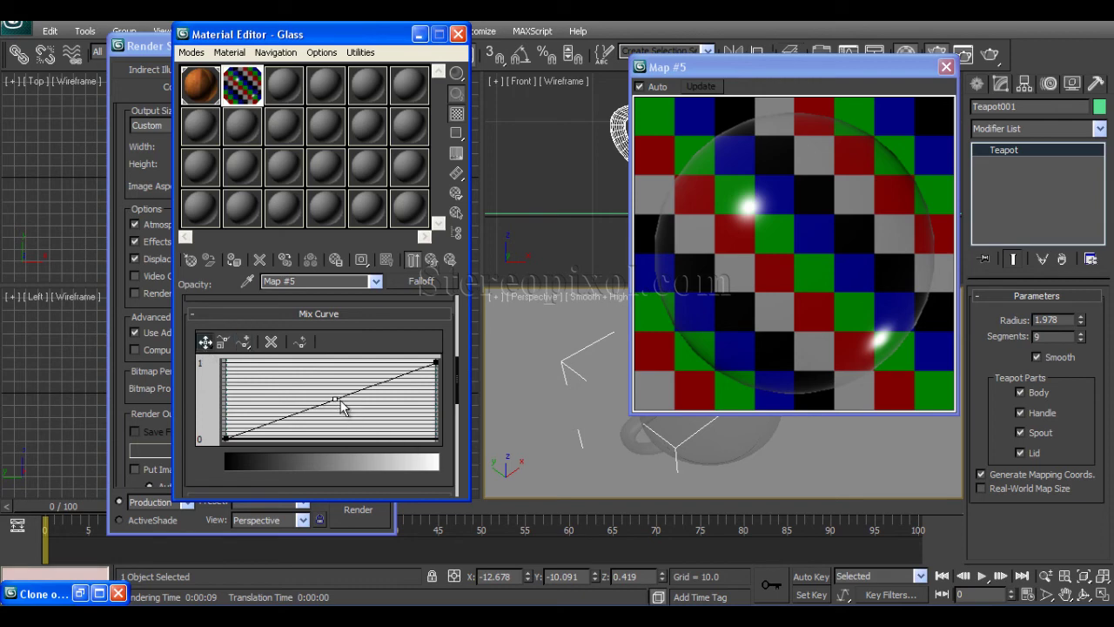
{"action": "left_click_drag", "start_coordinate": [336, 400], "coordinate": [278, 364]}
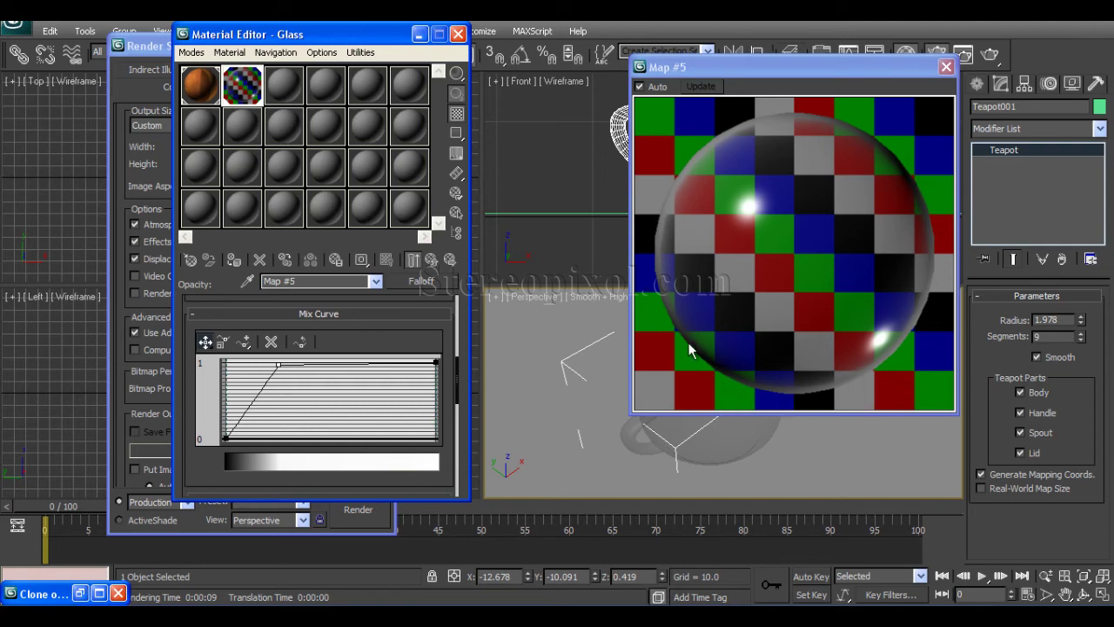
{"action": "left_click_drag", "start_coordinate": [279, 364], "coordinate": [354, 433]}
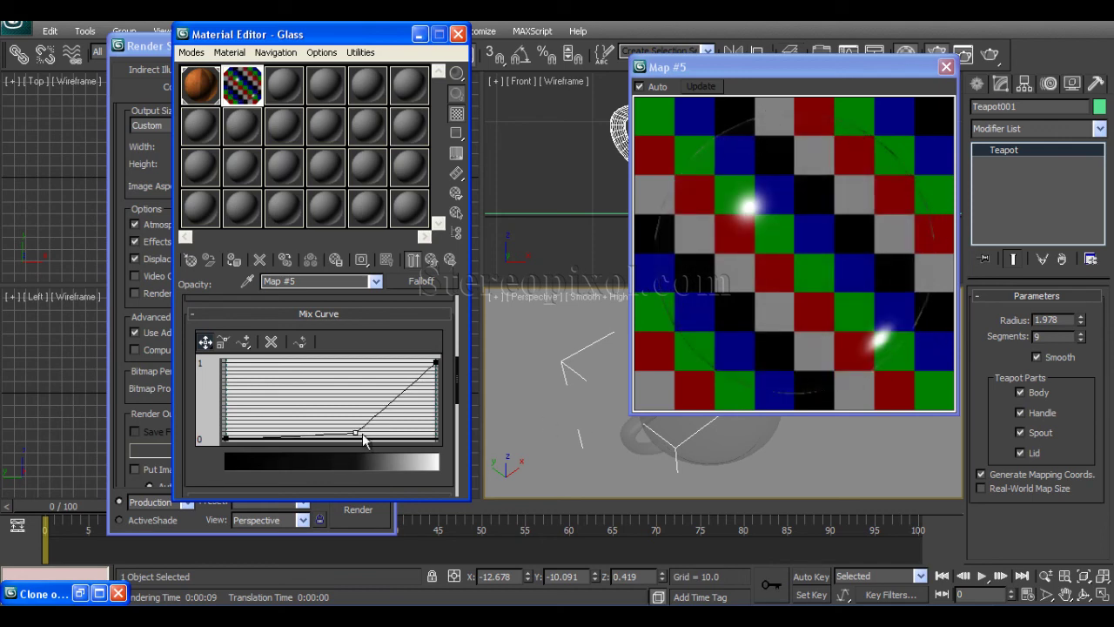
{"action": "left_click_drag", "start_coordinate": [356, 433], "coordinate": [336, 406]}
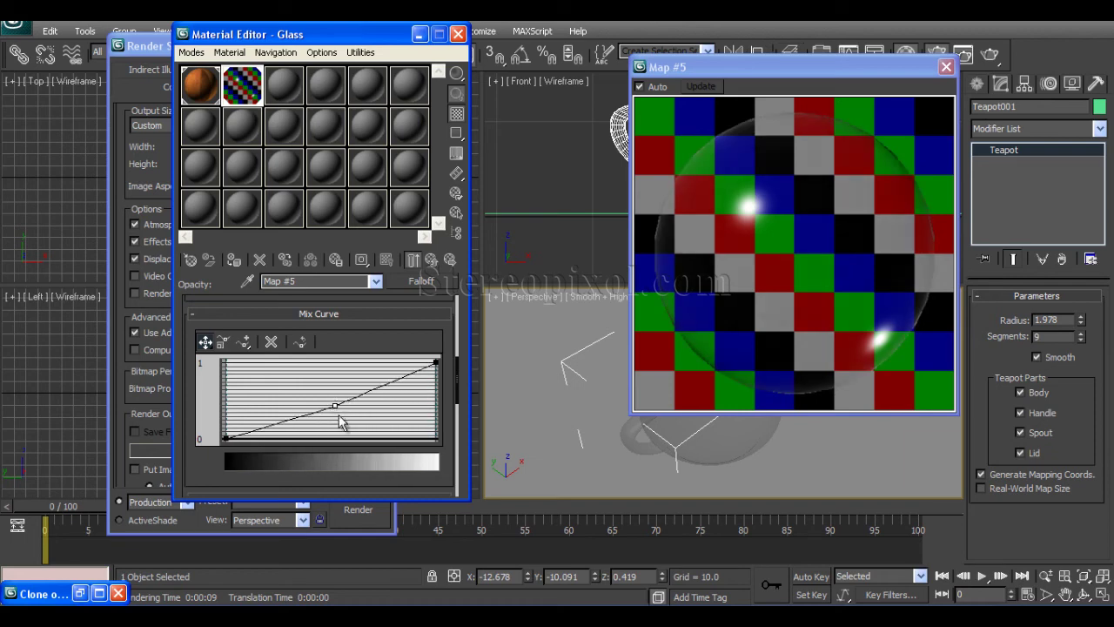
{"action": "left_click", "coordinate": [272, 344]}
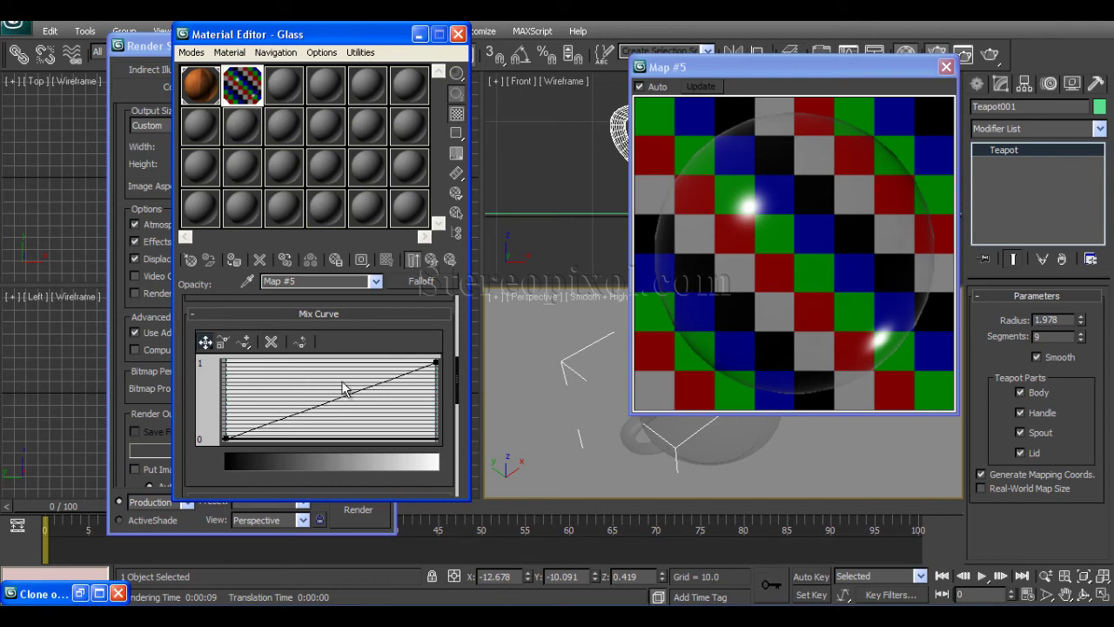
{"action": "left_click", "coordinate": [435, 259]}
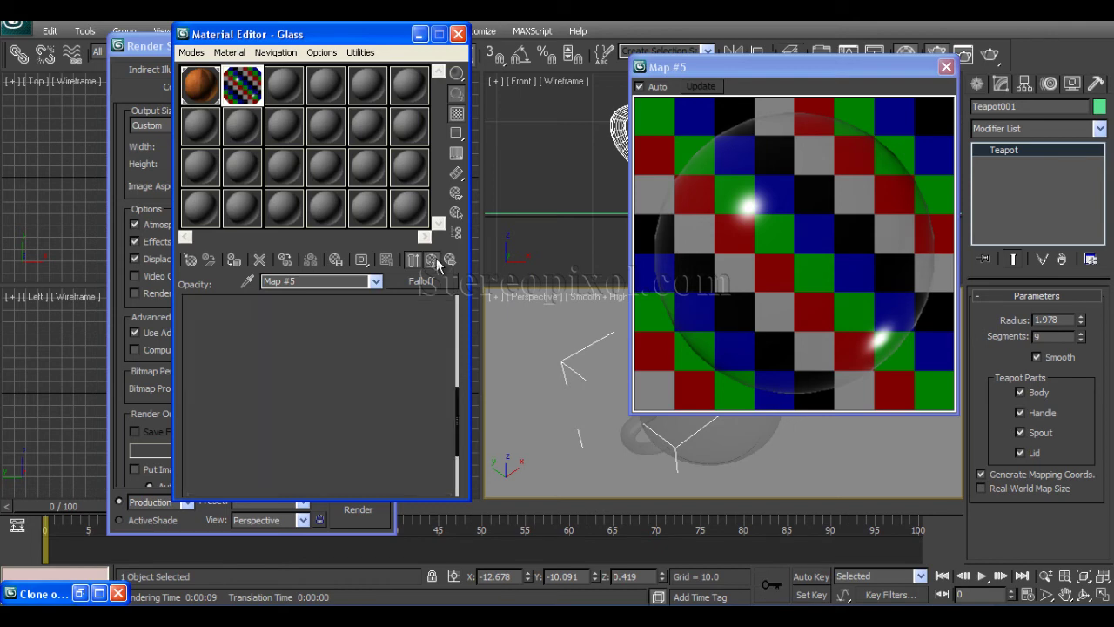
Step: Re-enable the Reflection and Refraction maps in the Glass material's Maps rollout
{"action": "scroll", "coordinate": [192, 429], "scroll_direction": "down", "scroll_amount": 5}
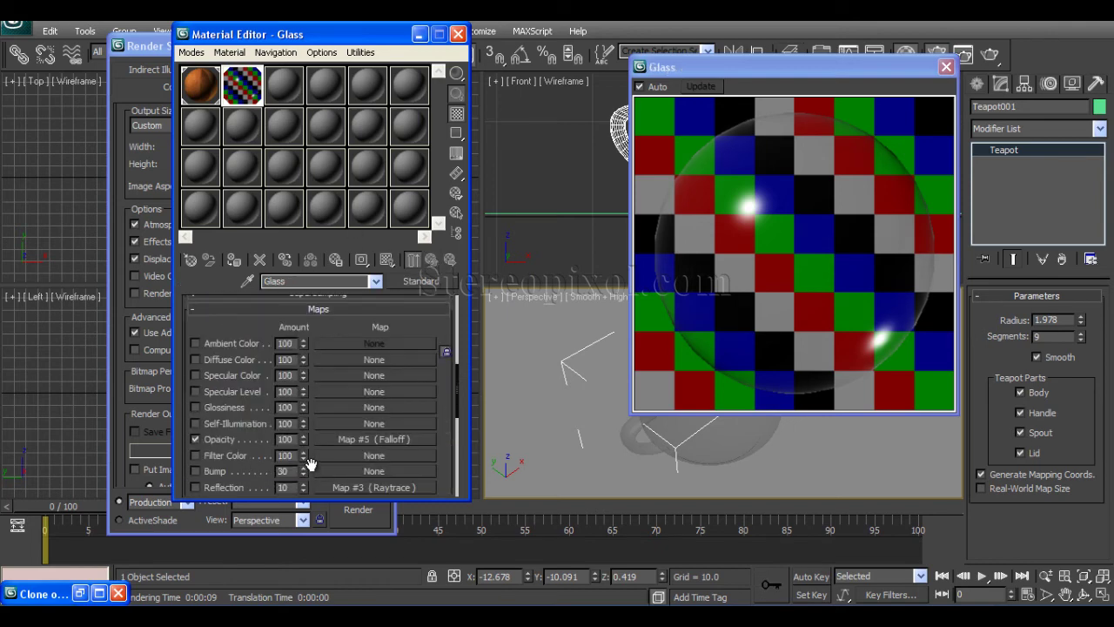
{"action": "left_click", "coordinate": [195, 414]}
{"action": "left_click", "coordinate": [195, 429]}
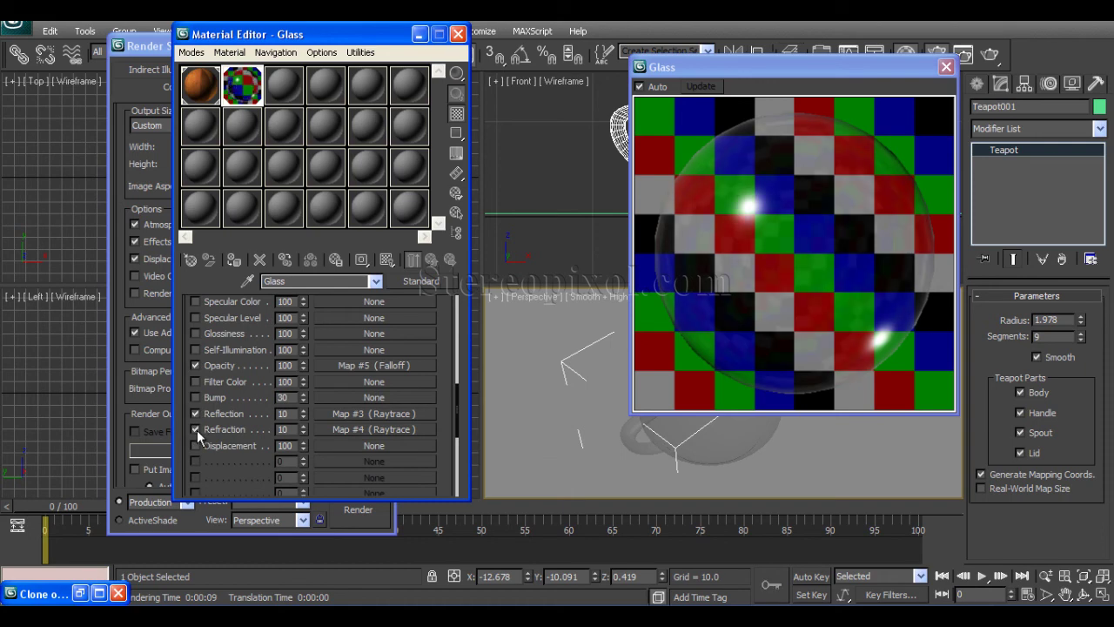
Step: Close the Glass material preview and render the teapot-on-planks scene
{"action": "left_click_drag", "start_coordinate": [859, 66], "coordinate": [637, 55]}
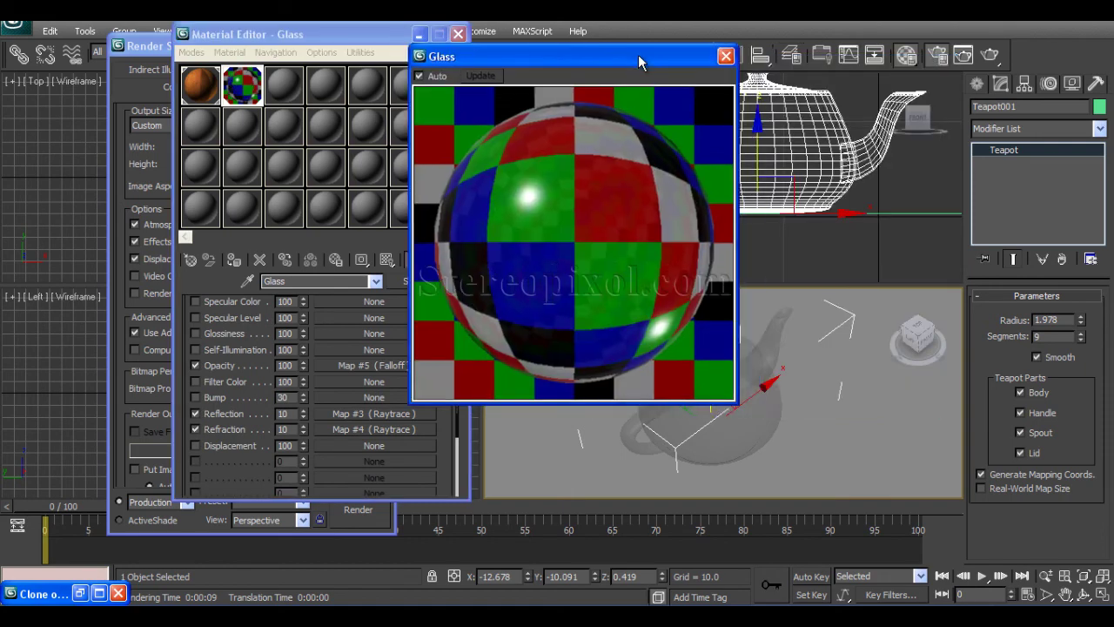
{"action": "left_click", "coordinate": [726, 56]}
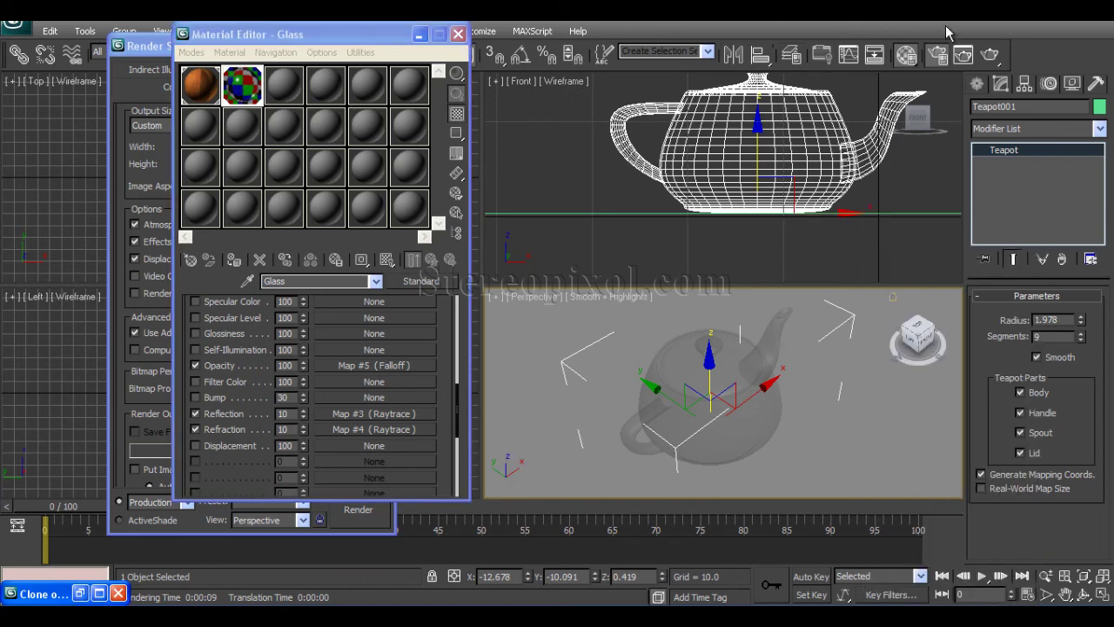
{"action": "left_click_drag", "start_coordinate": [457, 321], "coordinate": [442, 401]}
{"action": "left_click", "coordinate": [990, 54]}
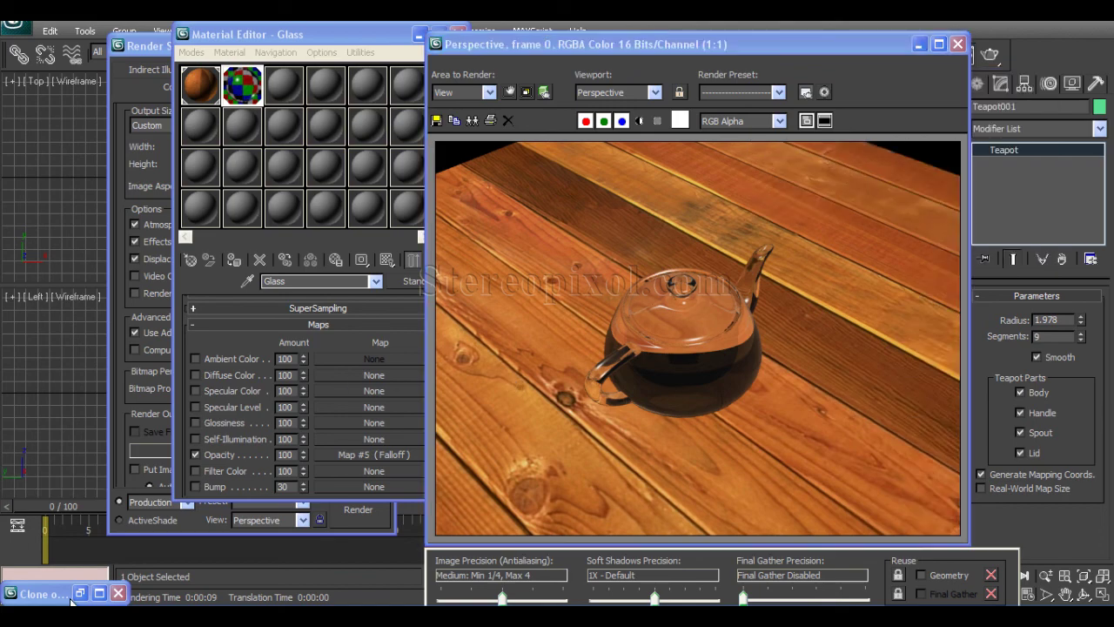
Step: Clone the rendered frame, with the copy at upper left and the original to its right
{"action": "left_click", "coordinate": [472, 120]}
{"action": "left_click_drag", "start_coordinate": [435, 100], "coordinate": [370, 78]}
{"action": "left_click_drag", "start_coordinate": [665, 46], "coordinate": [795, 44]}
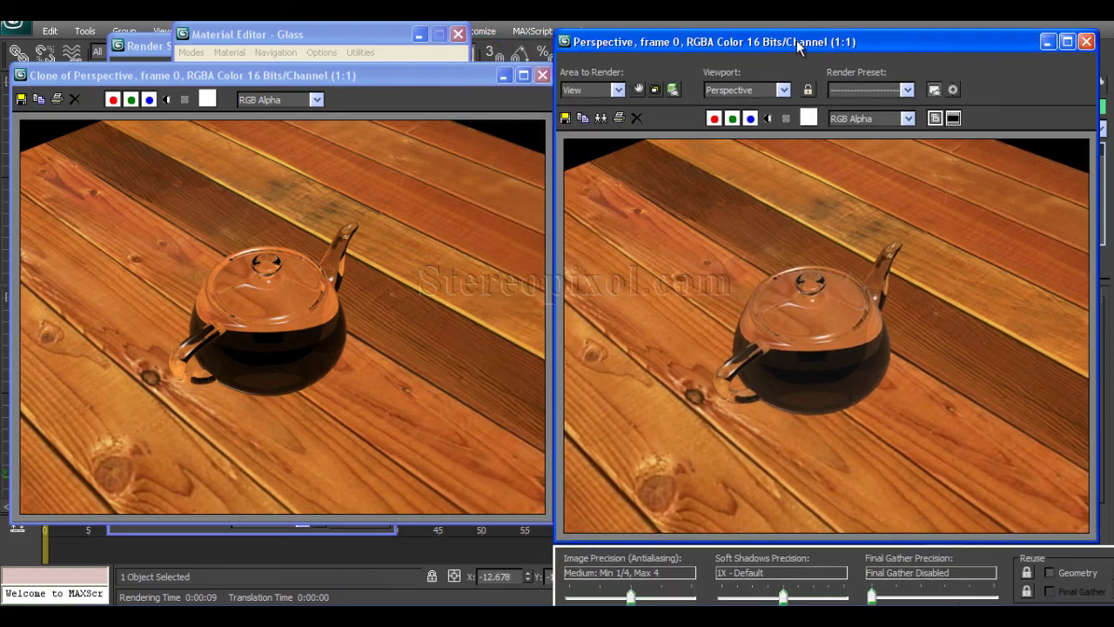
{"action": "mouse_move", "coordinate": [435, 79]}
{"action": "left_mouse_down"}
{"action": "mouse_move", "coordinate": [490, 50]}
{"action": "mouse_move", "coordinate": [529, 74]}
{"action": "left_mouse_up"}
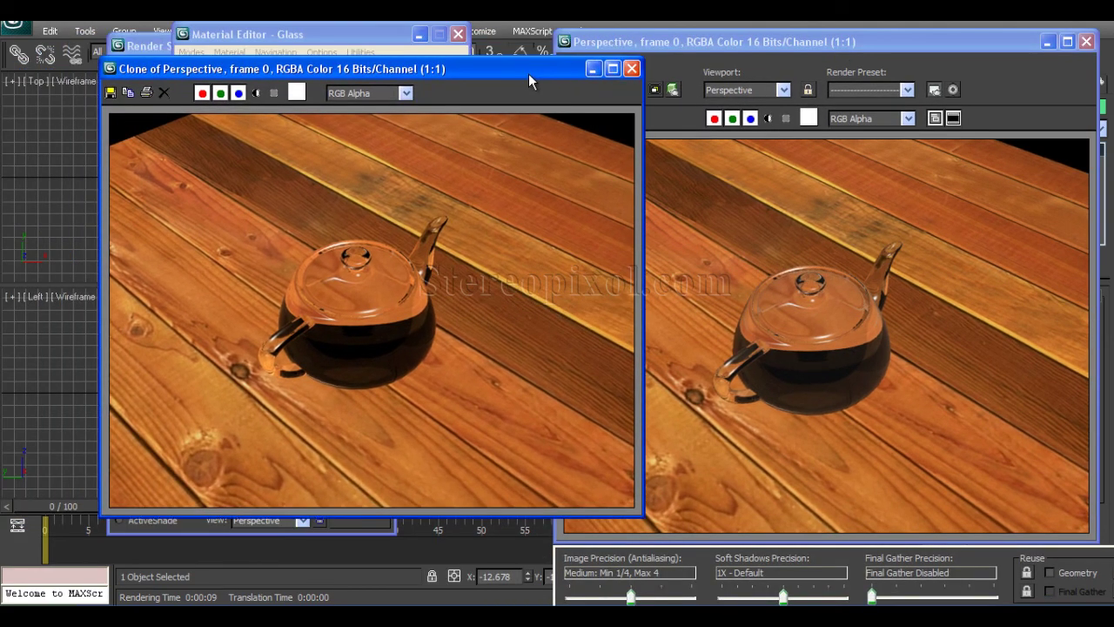
Step: Zoom into the cloned render and inspect the teapot lid, spout and handle area
{"action": "scroll", "coordinate": [329, 305], "scroll_direction": "up", "scroll_amount": 3}
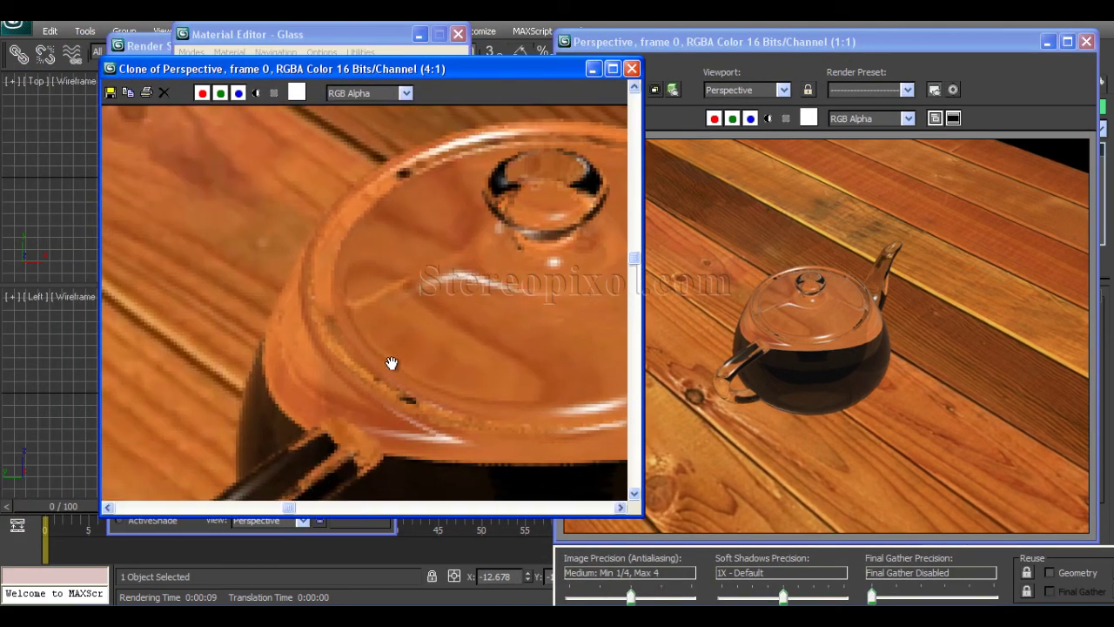
{"action": "middle_click_drag", "start_coordinate": [246, 291], "coordinate": [258, 295]}
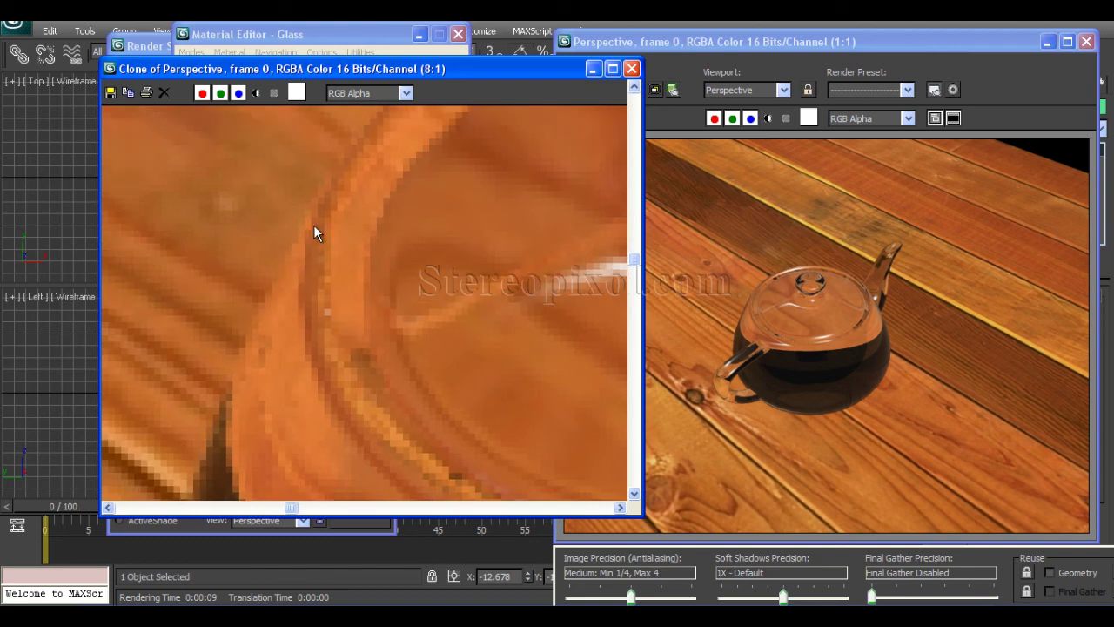
{"action": "scroll", "coordinate": [312, 309], "scroll_direction": "down", "scroll_amount": 1}
{"action": "mouse_move", "coordinate": [296, 321]}
{"action": "middle_mouse_down"}
{"action": "mouse_move", "coordinate": [221, 274]}
{"action": "mouse_move", "coordinate": [304, 339]}
{"action": "mouse_move", "coordinate": [339, 297]}
{"action": "mouse_move", "coordinate": [309, 265]}
{"action": "mouse_move", "coordinate": [220, 321]}
{"action": "mouse_move", "coordinate": [348, 256]}
{"action": "mouse_move", "coordinate": [364, 235]}
{"action": "mouse_move", "coordinate": [323, 252]}
{"action": "mouse_move", "coordinate": [336, 203]}
{"action": "middle_mouse_up"}
{"action": "mouse_move", "coordinate": [321, 318]}
{"action": "middle_mouse_down"}
{"action": "mouse_move", "coordinate": [369, 224]}
{"action": "mouse_move", "coordinate": [279, 340]}
{"action": "middle_mouse_up"}
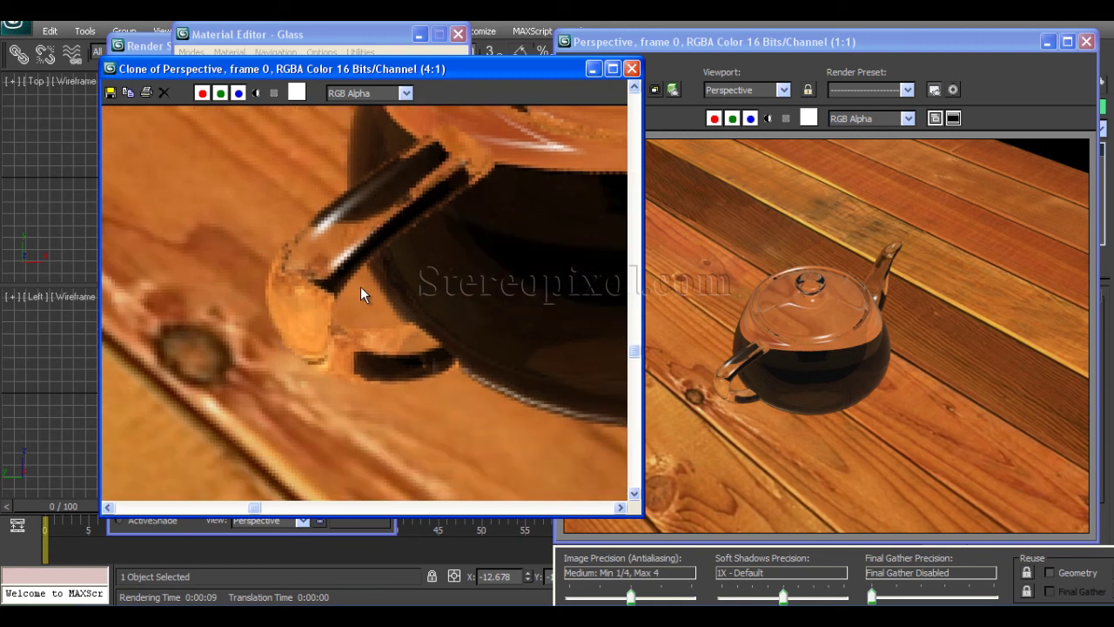
{"action": "middle_click_drag", "start_coordinate": [360, 288], "coordinate": [314, 326]}
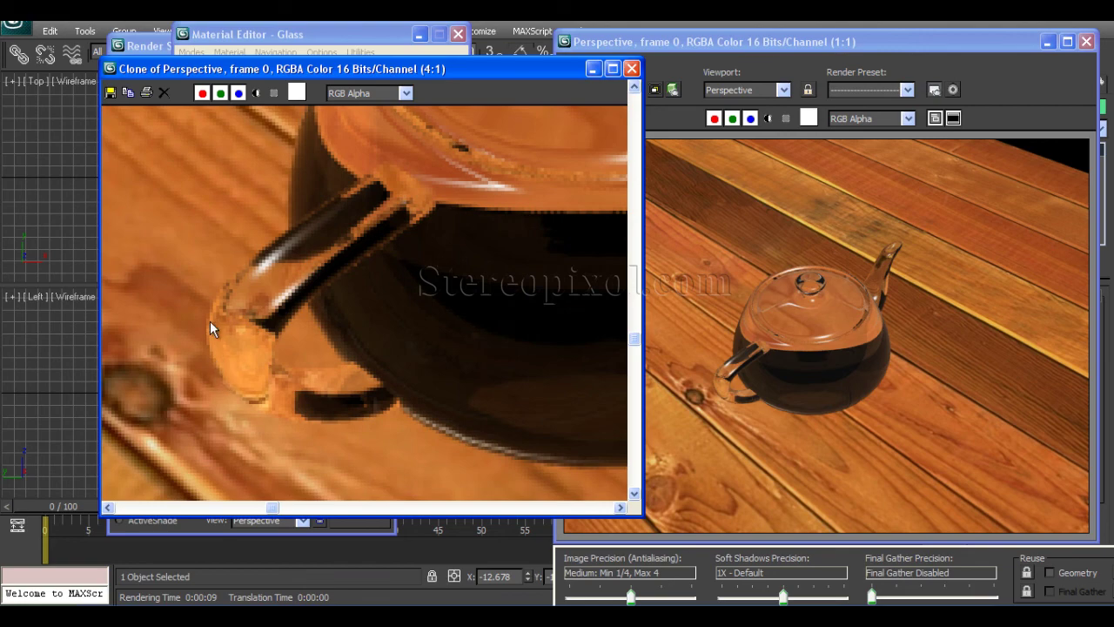
{"action": "scroll", "coordinate": [217, 363], "scroll_direction": "down", "scroll_amount": 1}
{"action": "scroll", "coordinate": [293, 290], "scroll_direction": "down", "scroll_amount": 2}
{"action": "scroll", "coordinate": [316, 305], "scroll_direction": "up", "scroll_amount": 1}
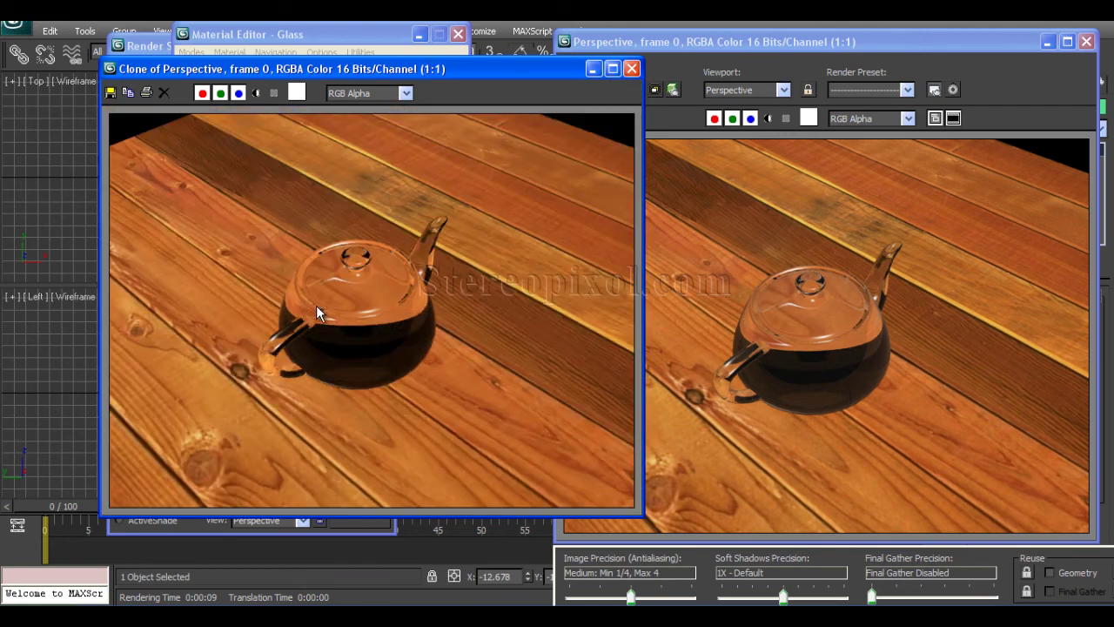
{"action": "scroll", "coordinate": [323, 350], "scroll_direction": "up", "scroll_amount": 2}
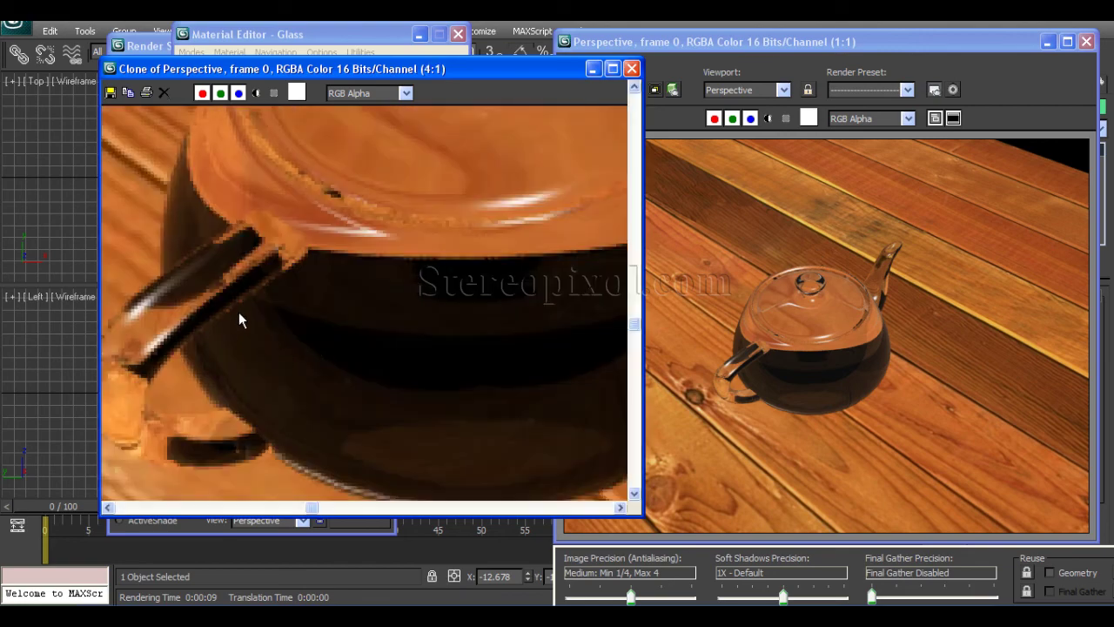
{"action": "middle_click_drag", "start_coordinate": [238, 320], "coordinate": [401, 294]}
{"action": "left_click", "coordinate": [780, 322]}
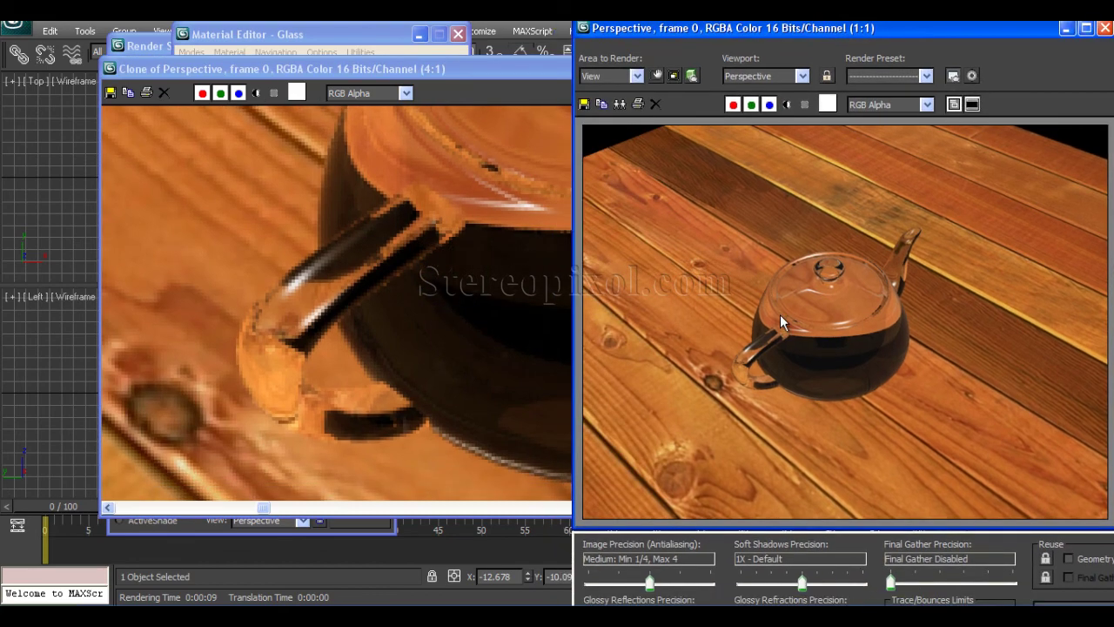
{"action": "scroll", "coordinate": [781, 322], "scroll_direction": "up", "scroll_amount": 2}
{"action": "left_click", "coordinate": [319, 336]}
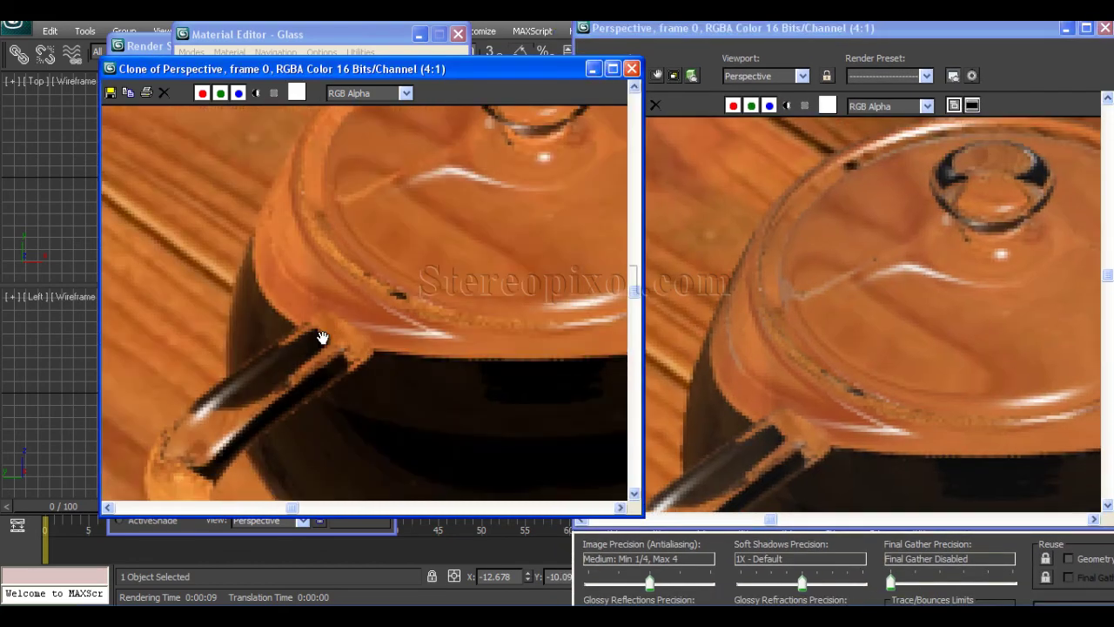
{"action": "mouse_move", "coordinate": [319, 336]}
{"action": "middle_mouse_down"}
{"action": "mouse_move", "coordinate": [343, 293]}
{"action": "mouse_move", "coordinate": [592, 304]}
{"action": "middle_mouse_up"}
{"action": "scroll", "coordinate": [745, 279], "scroll_direction": "up", "scroll_amount": 2}
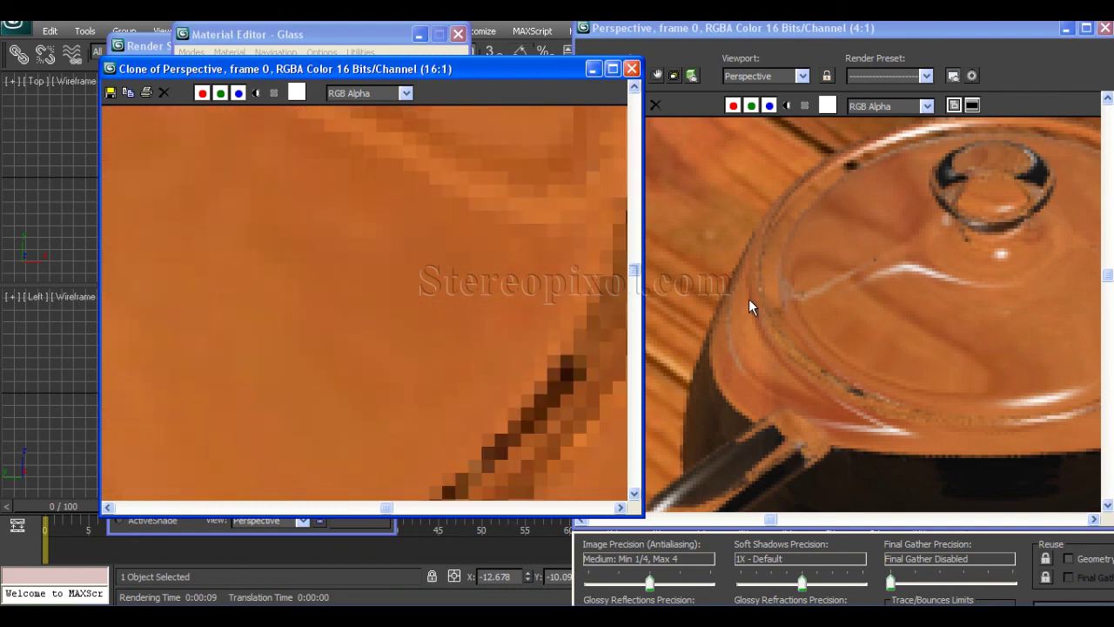
{"action": "scroll", "coordinate": [752, 299], "scroll_direction": "down", "scroll_amount": 2}
{"action": "left_click", "coordinate": [752, 298]}
{"action": "scroll", "coordinate": [809, 285], "scroll_direction": "up", "scroll_amount": 1}
{"action": "middle_click_drag", "start_coordinate": [809, 284], "coordinate": [735, 270]}
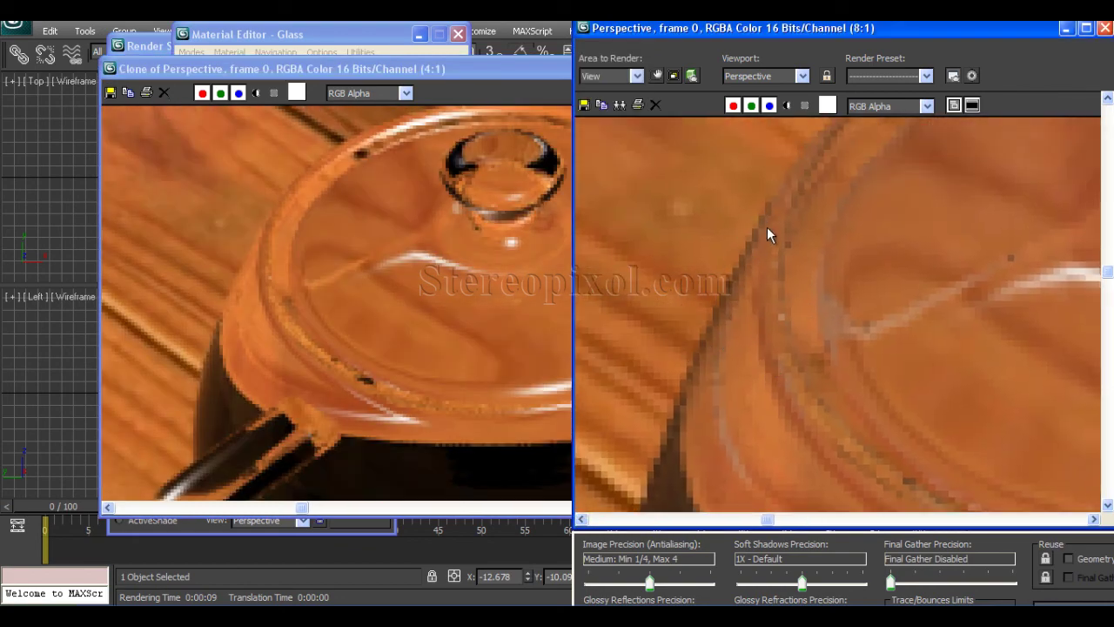
{"action": "scroll", "coordinate": [755, 301], "scroll_direction": "down", "scroll_amount": 1}
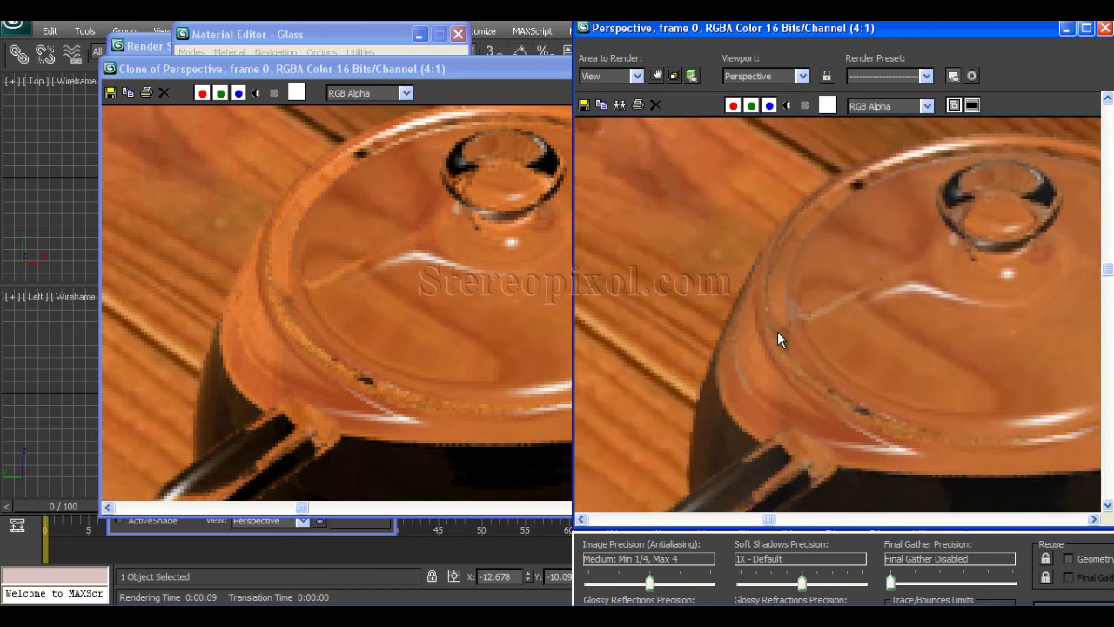
{"action": "mouse_move", "coordinate": [777, 332]}
{"action": "middle_mouse_down"}
{"action": "mouse_move", "coordinate": [801, 287]}
{"action": "mouse_move", "coordinate": [796, 329]}
{"action": "middle_mouse_up"}
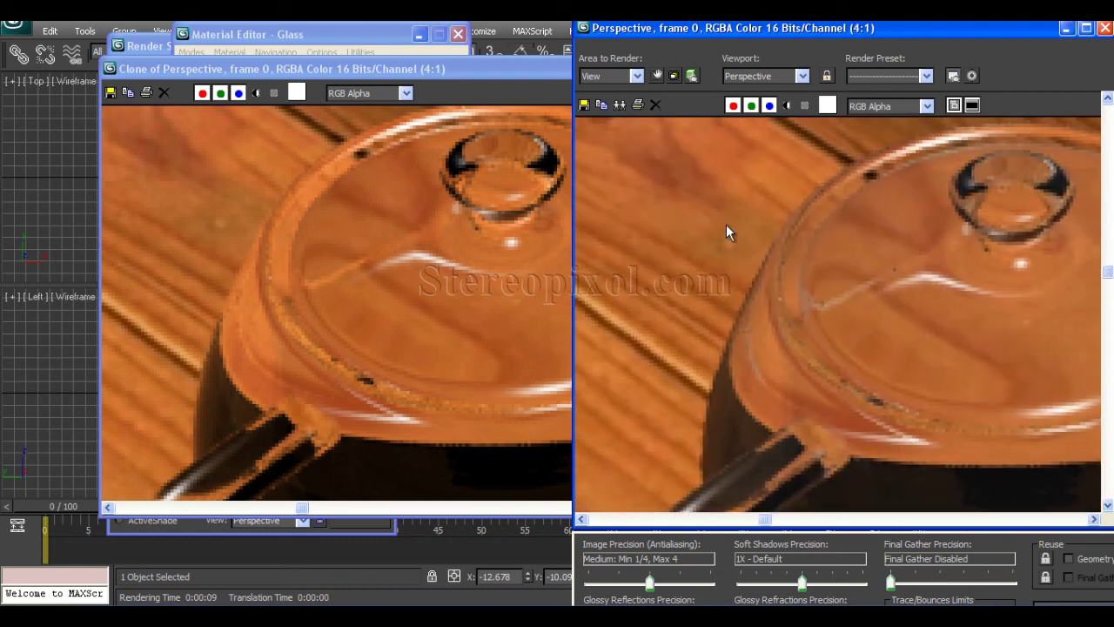
{"action": "middle_click_drag", "start_coordinate": [775, 292], "coordinate": [671, 316]}
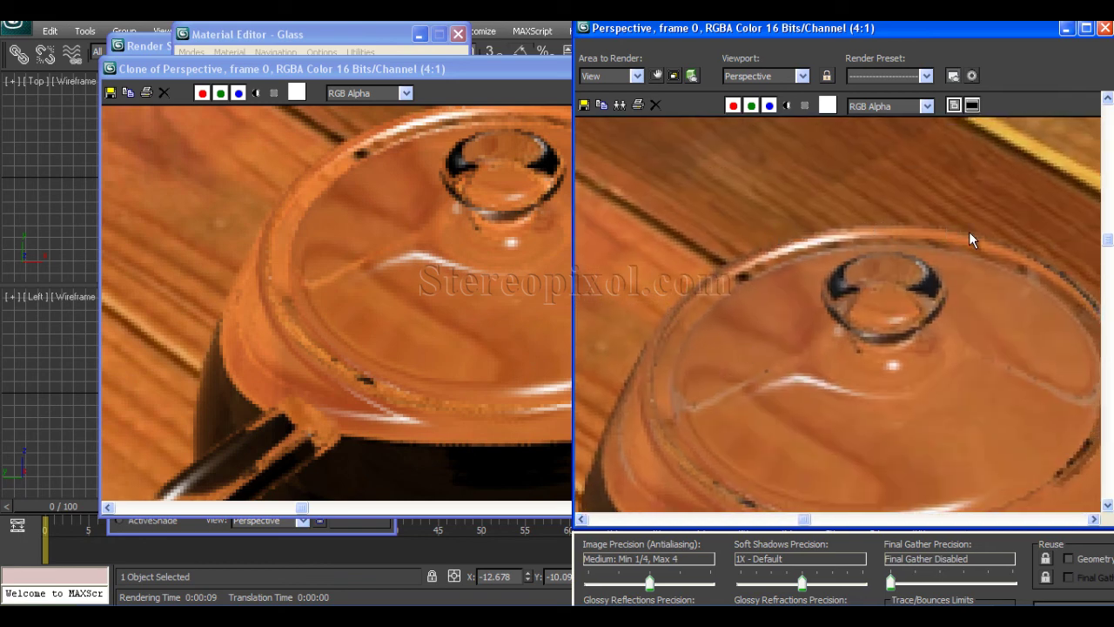
{"action": "middle_click_drag", "start_coordinate": [1035, 334], "coordinate": [867, 283]}
{"action": "middle_click_drag", "start_coordinate": [478, 283], "coordinate": [421, 312]}
{"action": "mouse_move", "coordinate": [852, 345]}
{"action": "middle_mouse_down"}
{"action": "mouse_move", "coordinate": [918, 319]}
{"action": "mouse_move", "coordinate": [722, 378]}
{"action": "mouse_move", "coordinate": [908, 235]}
{"action": "mouse_move", "coordinate": [820, 289]}
{"action": "mouse_move", "coordinate": [825, 280]}
{"action": "middle_mouse_up"}
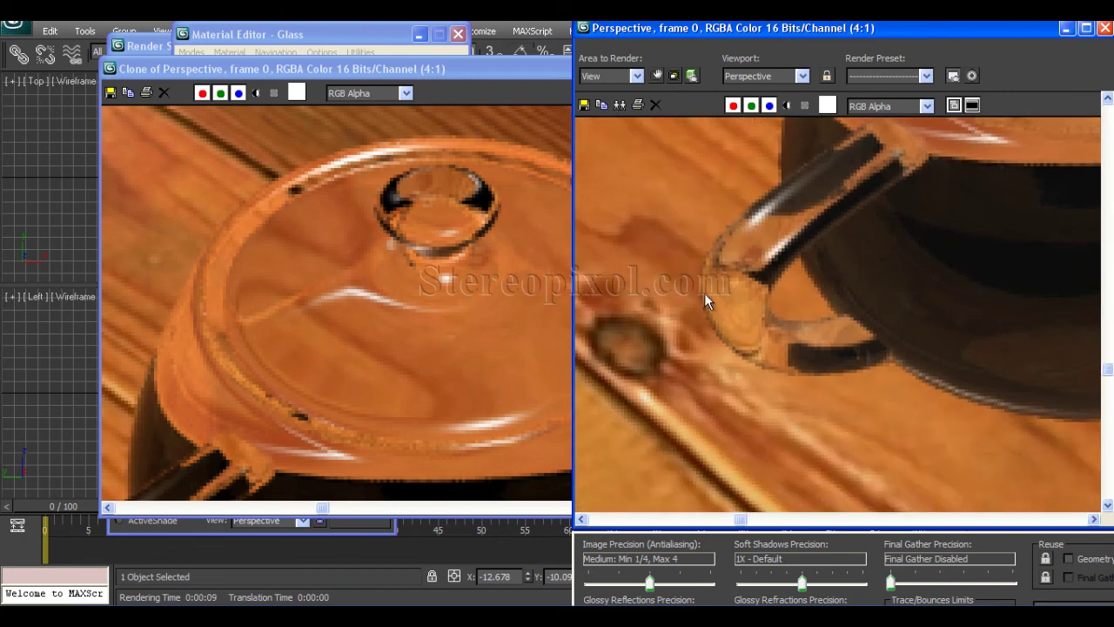
{"action": "mouse_move", "coordinate": [425, 330]}
{"action": "middle_mouse_down"}
{"action": "mouse_move", "coordinate": [336, 344]}
{"action": "mouse_move", "coordinate": [397, 261]}
{"action": "mouse_move", "coordinate": [241, 230]}
{"action": "middle_mouse_up"}
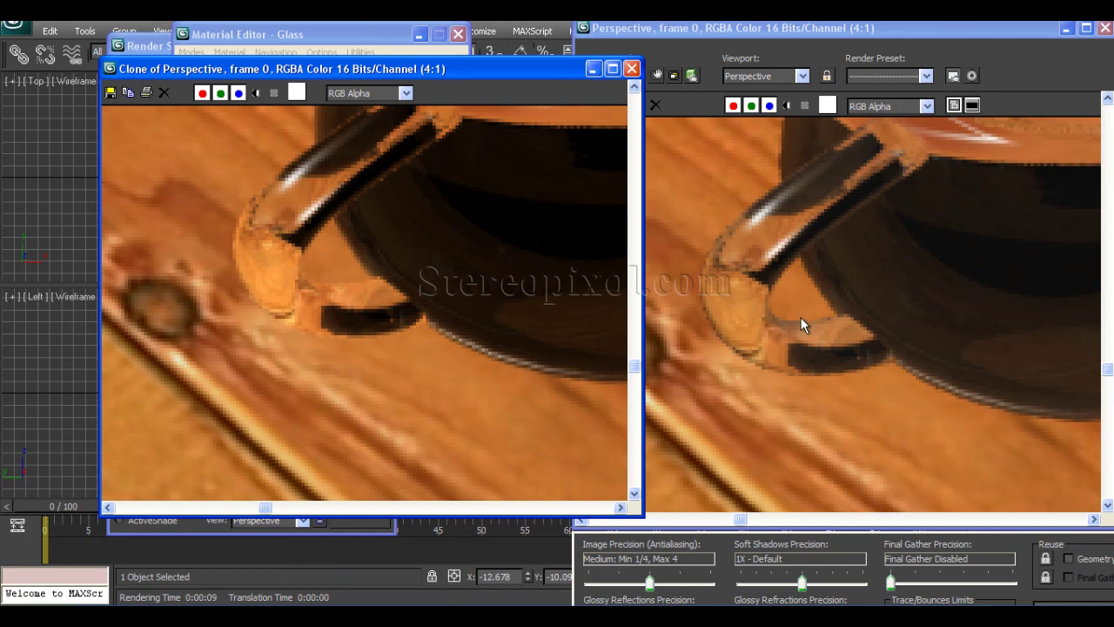
{"action": "left_click", "coordinate": [834, 316]}
{"action": "scroll", "coordinate": [845, 313], "scroll_direction": "down", "scroll_amount": 2}
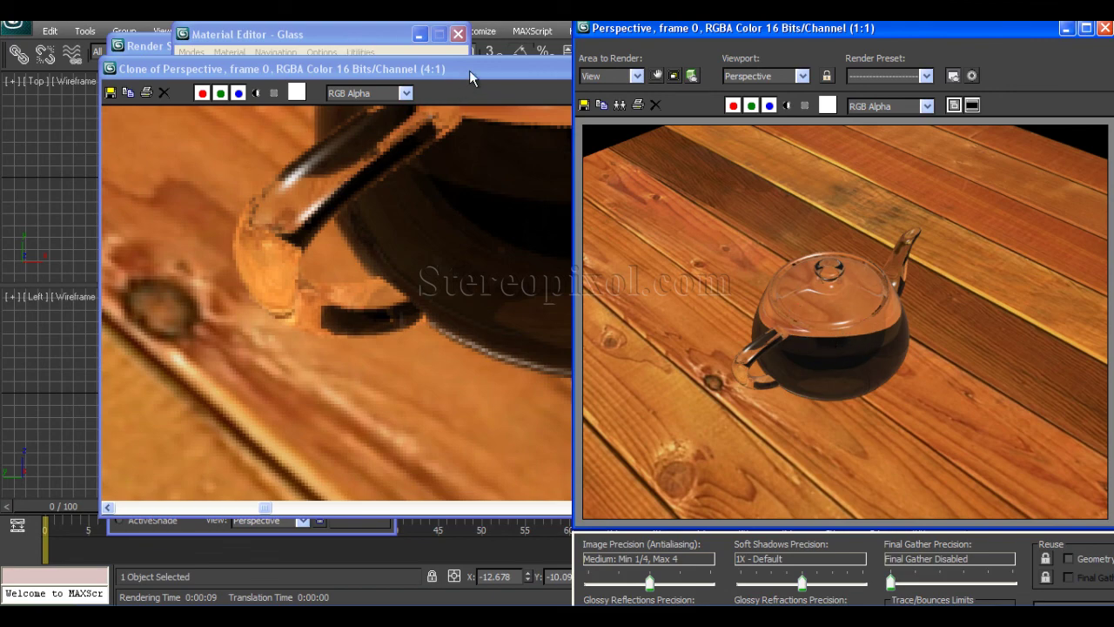
Step: Reposition the cloned and original render windows so both teapot renders sit fully side by side
{"action": "left_click_drag", "start_coordinate": [469, 69], "coordinate": [419, 68]}
{"action": "scroll", "coordinate": [405, 231], "scroll_direction": "down", "scroll_amount": 2}
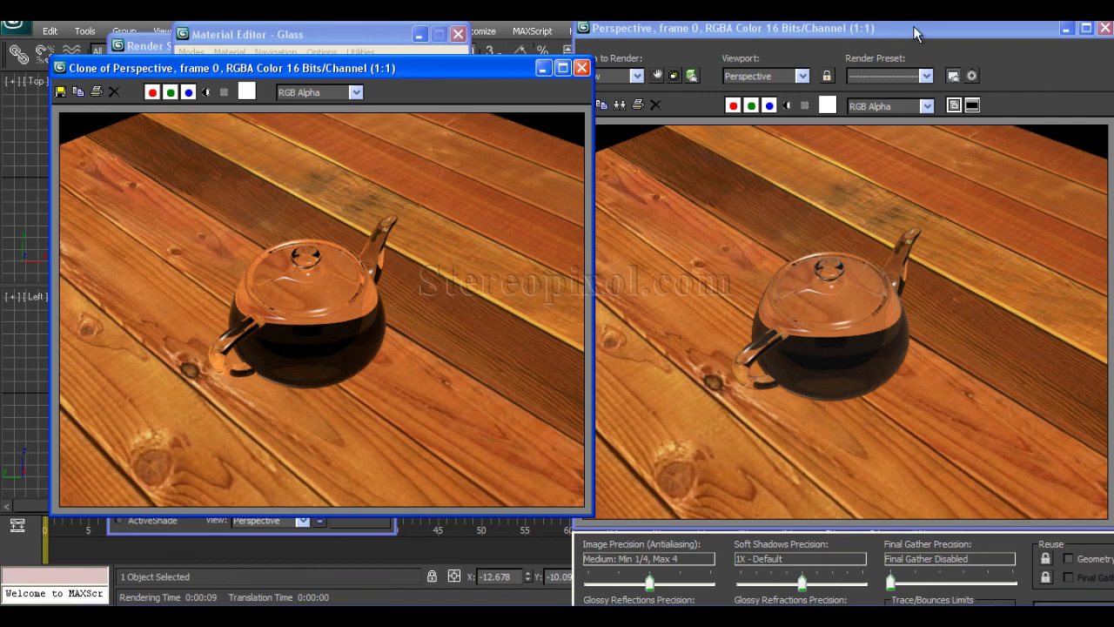
{"action": "left_click_drag", "start_coordinate": [918, 31], "coordinate": [818, 32]}
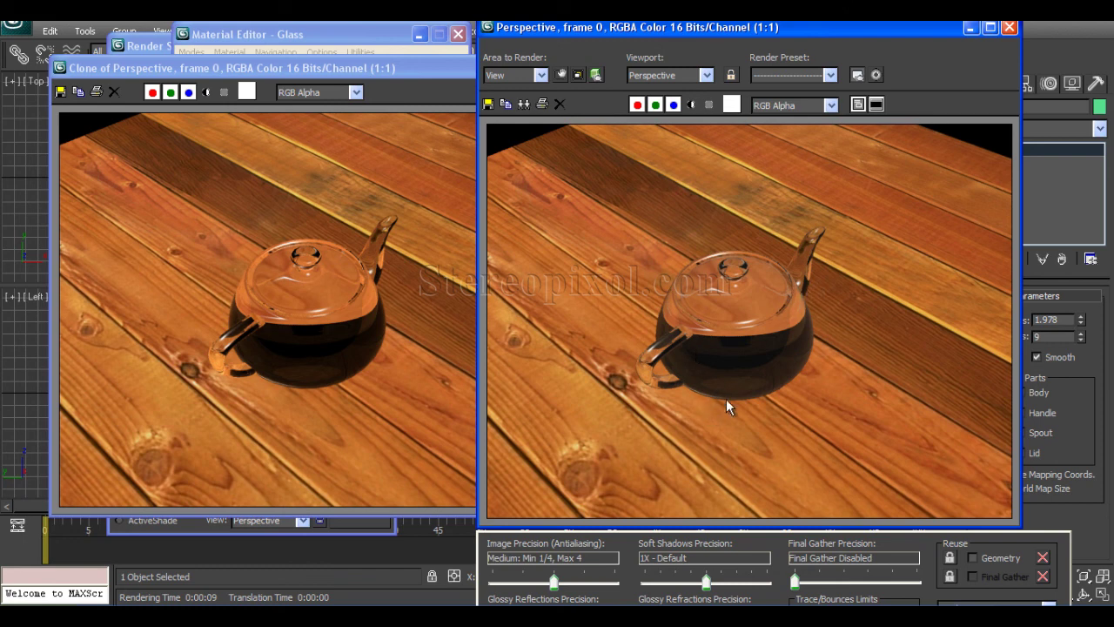
{"action": "mouse_move", "coordinate": [820, 30]}
{"action": "left_mouse_down"}
{"action": "mouse_move", "coordinate": [811, 23]}
{"action": "mouse_move", "coordinate": [806, 48]}
{"action": "left_mouse_up"}
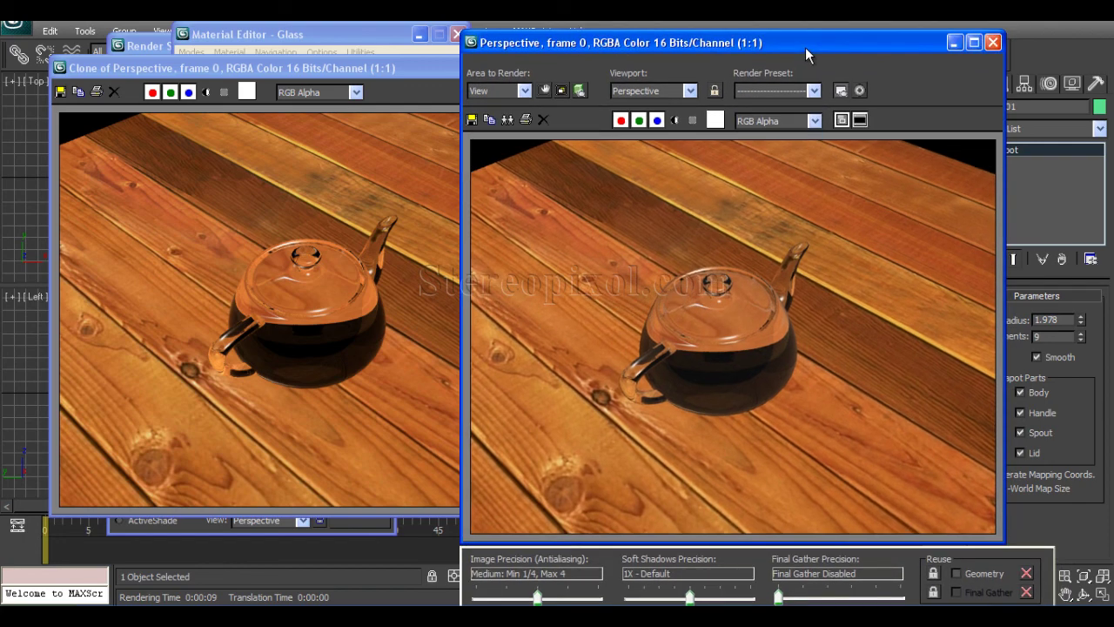